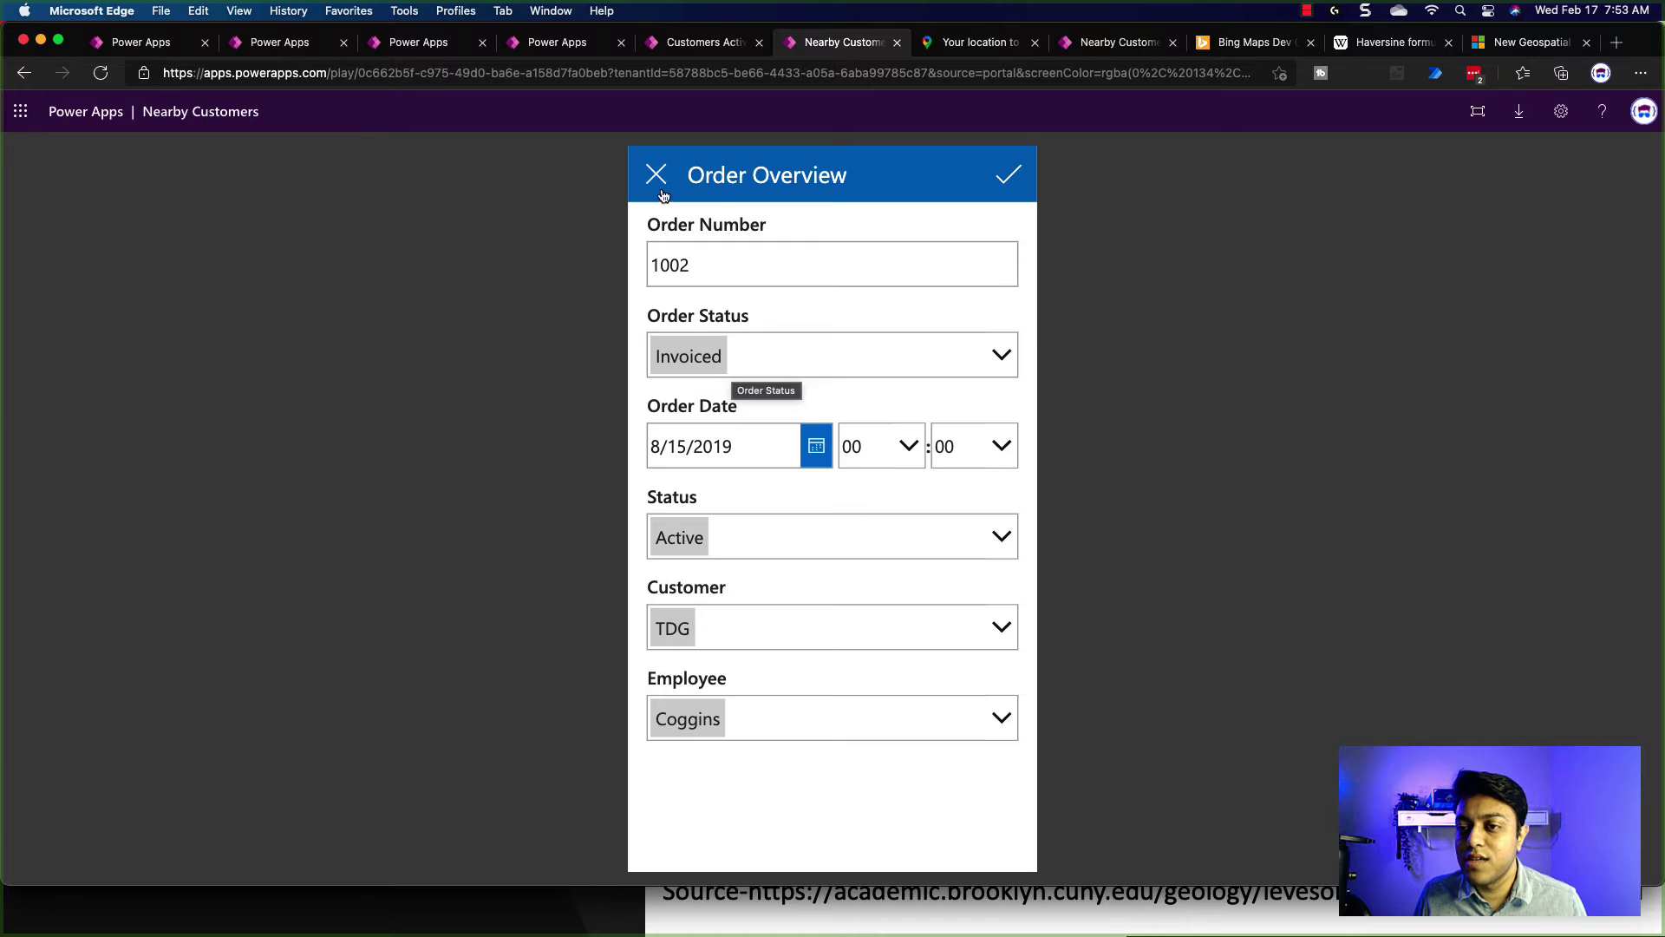
Close the order overview and examine the customer locations on the Nearby Customers map at different zoom levels and pitches
click(657, 175)
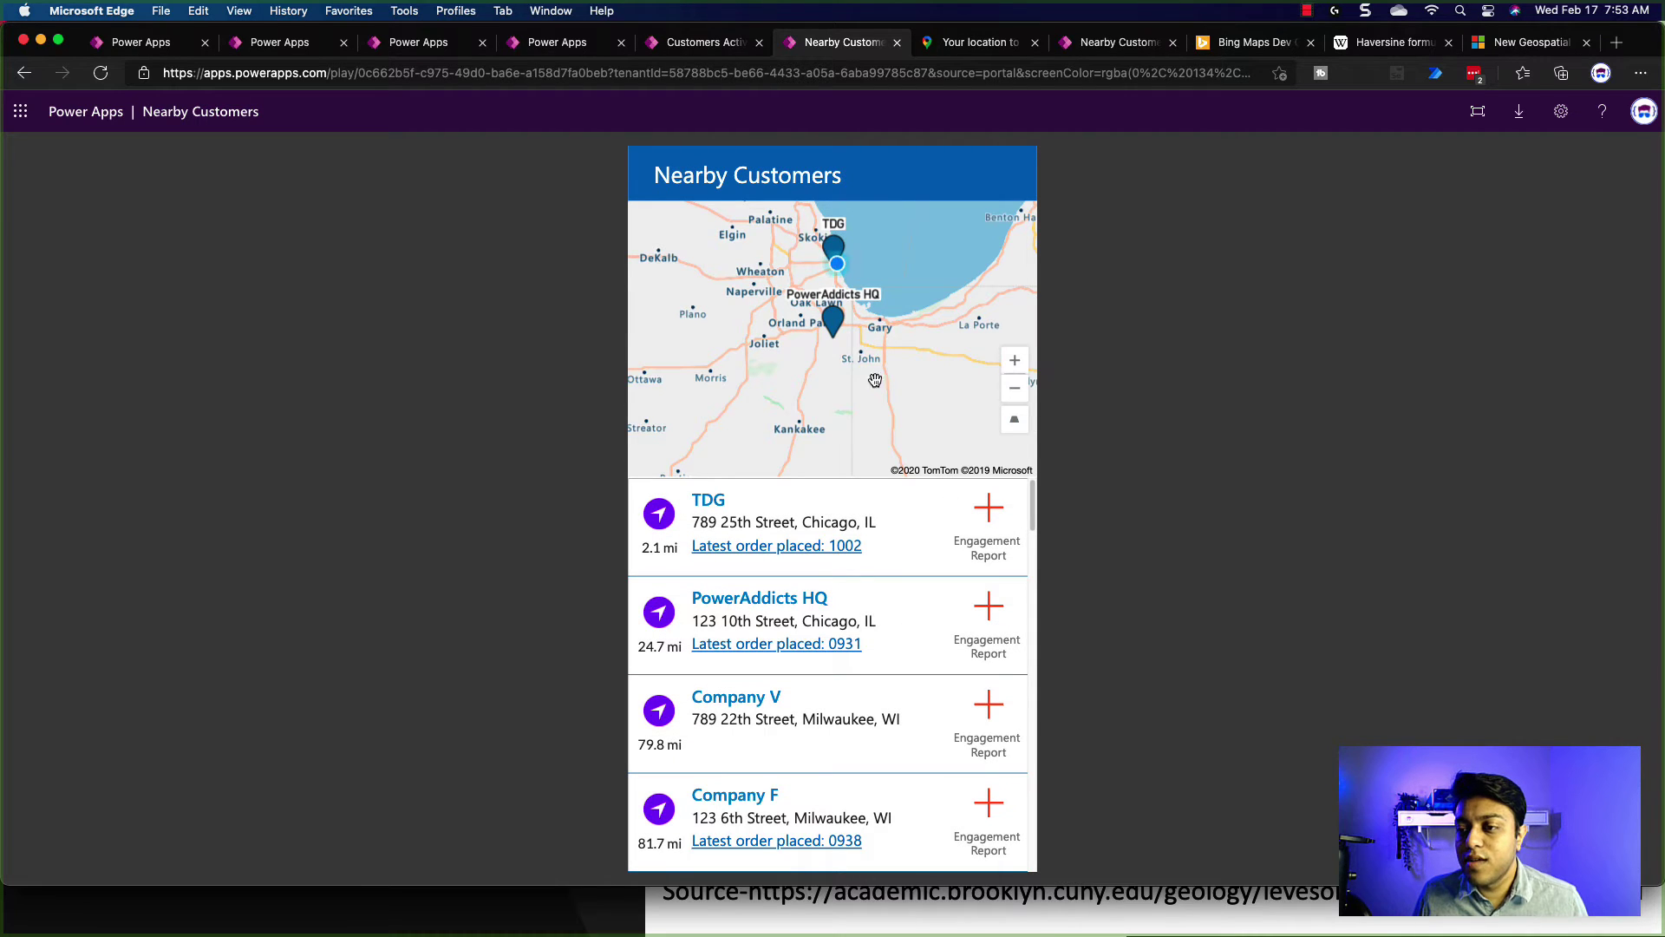
click(1015, 390)
click(1014, 389)
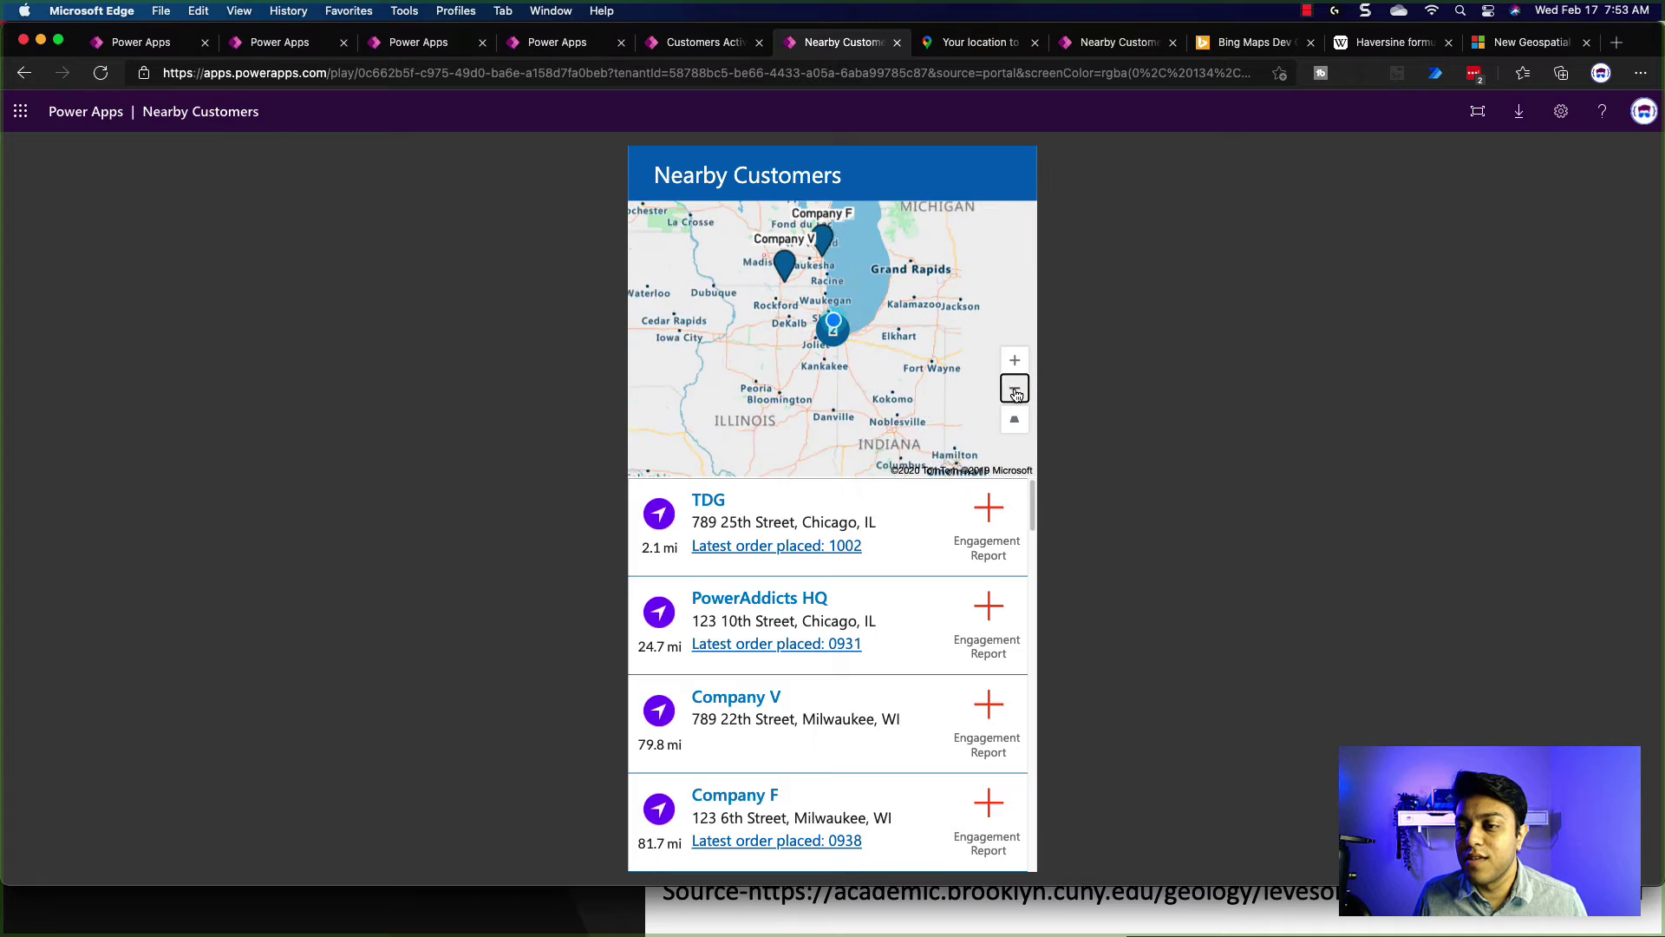
click(1014, 389)
scroll(835, 346, up, 1)
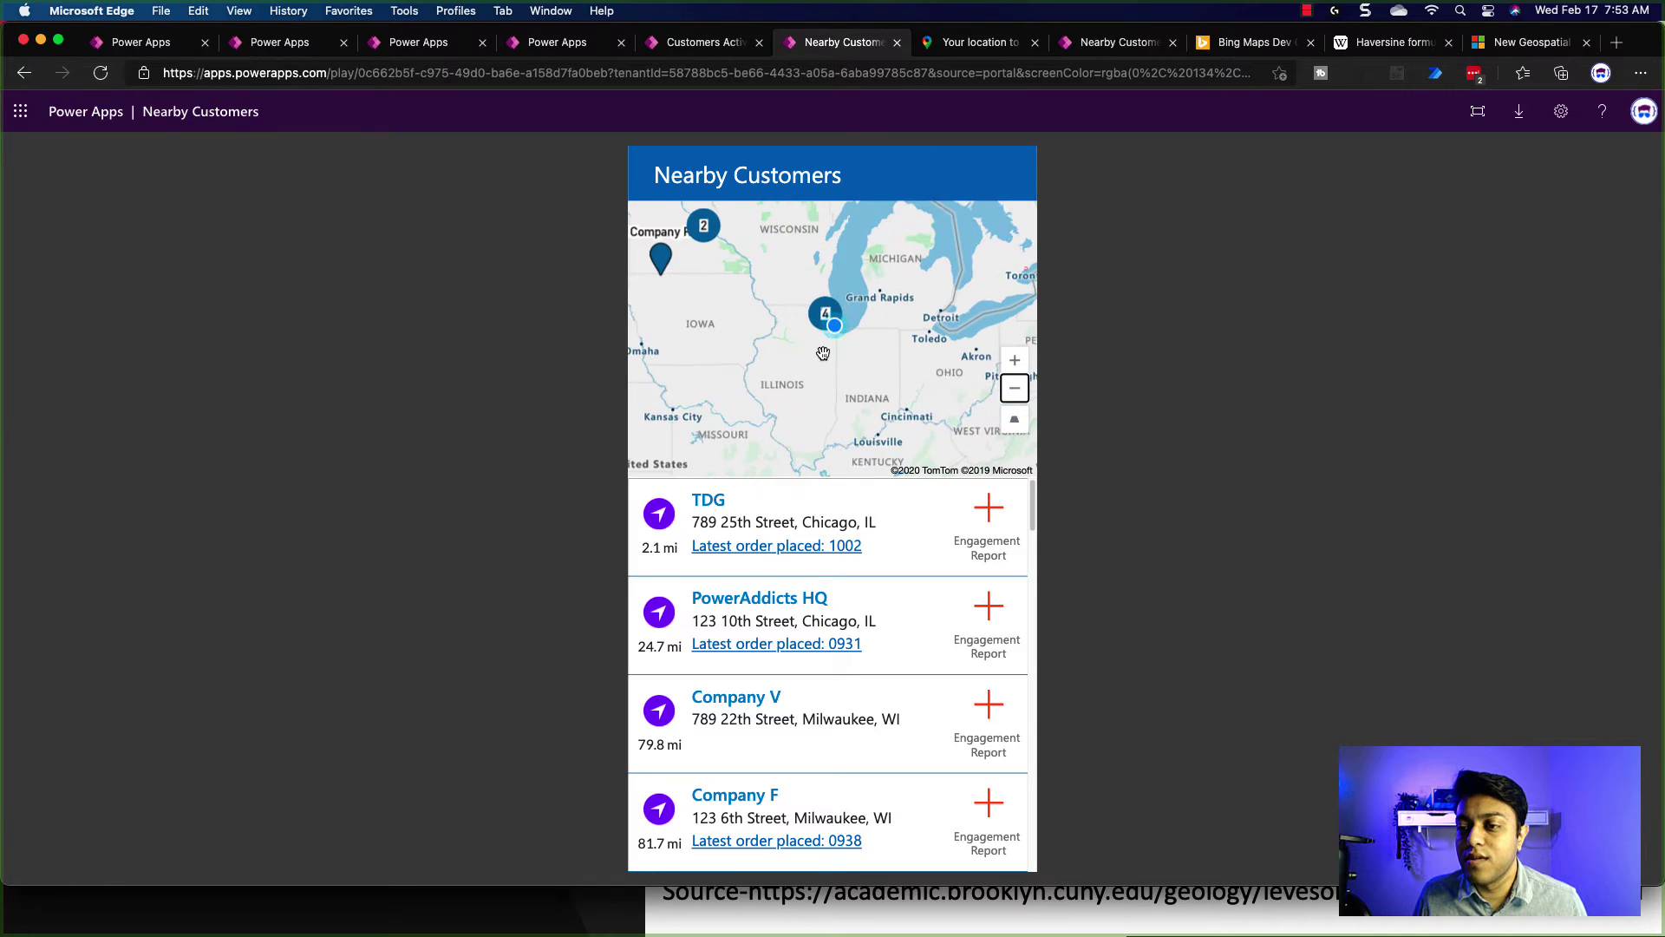
mouse_move(1015, 419)
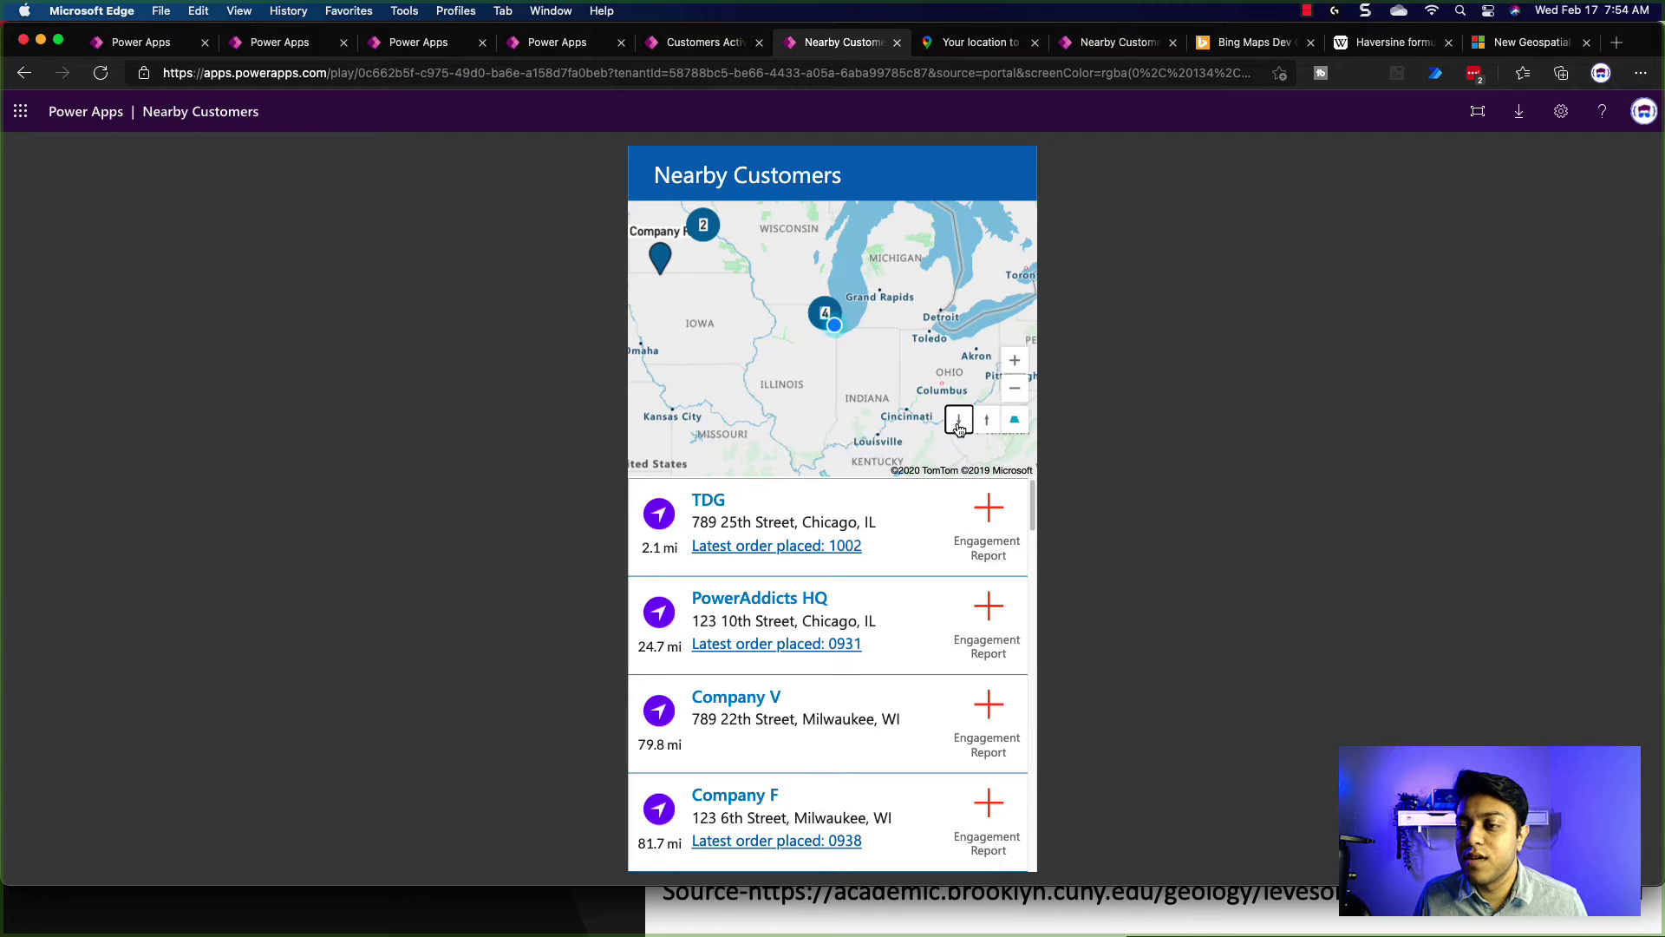
click(982, 423)
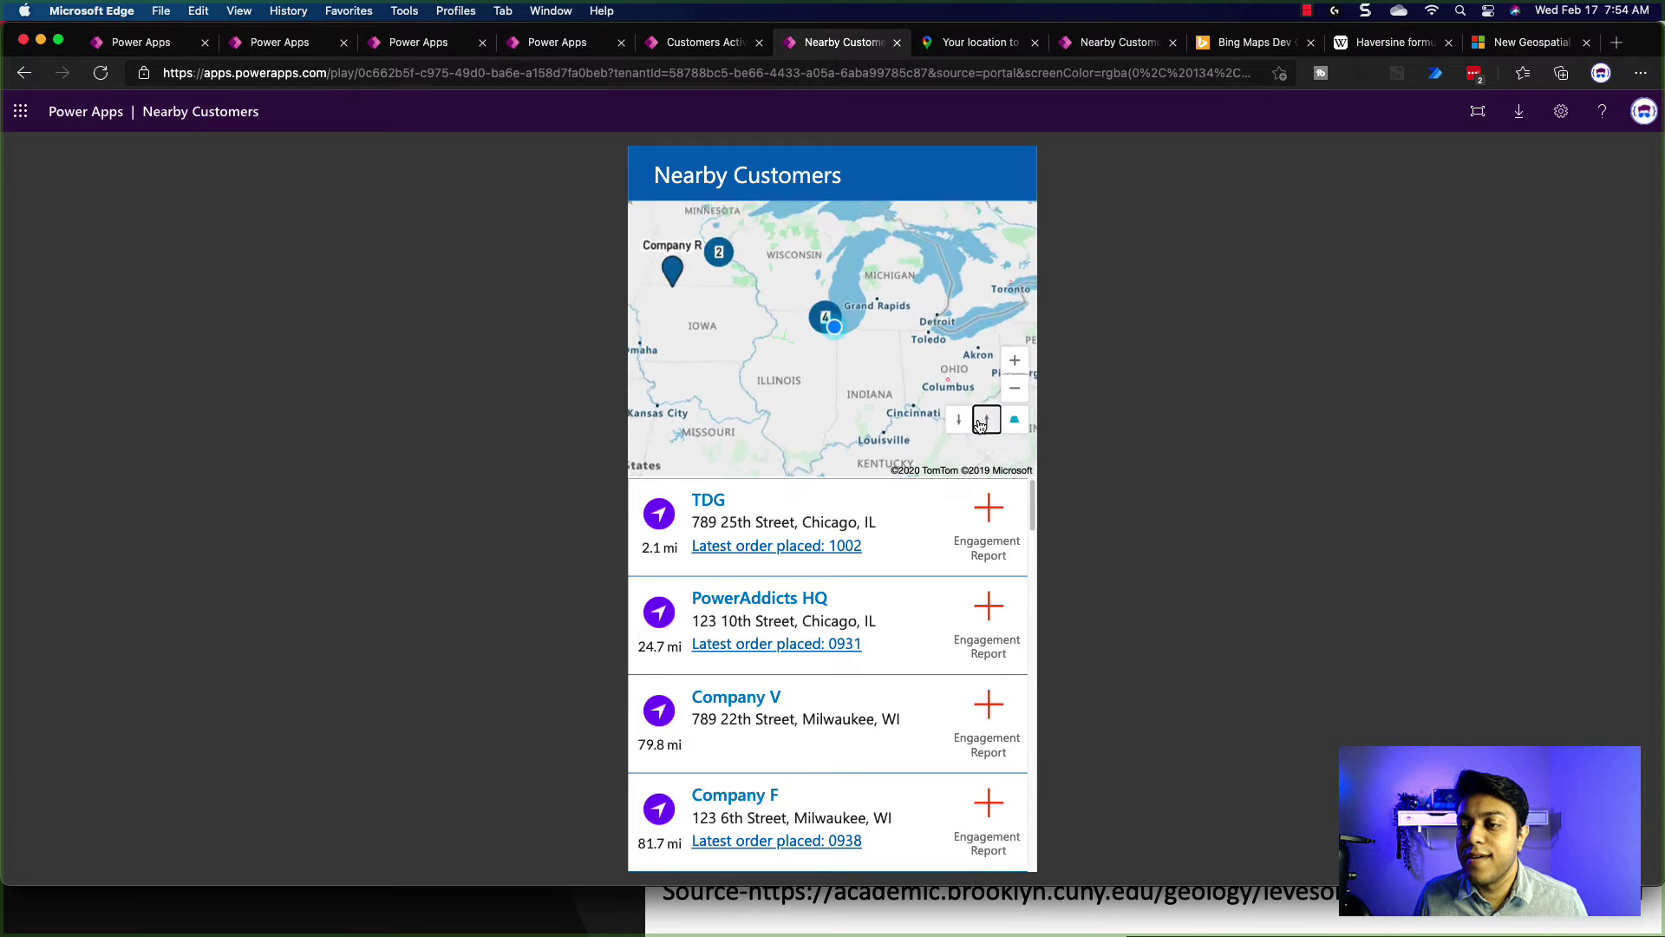
click(960, 422)
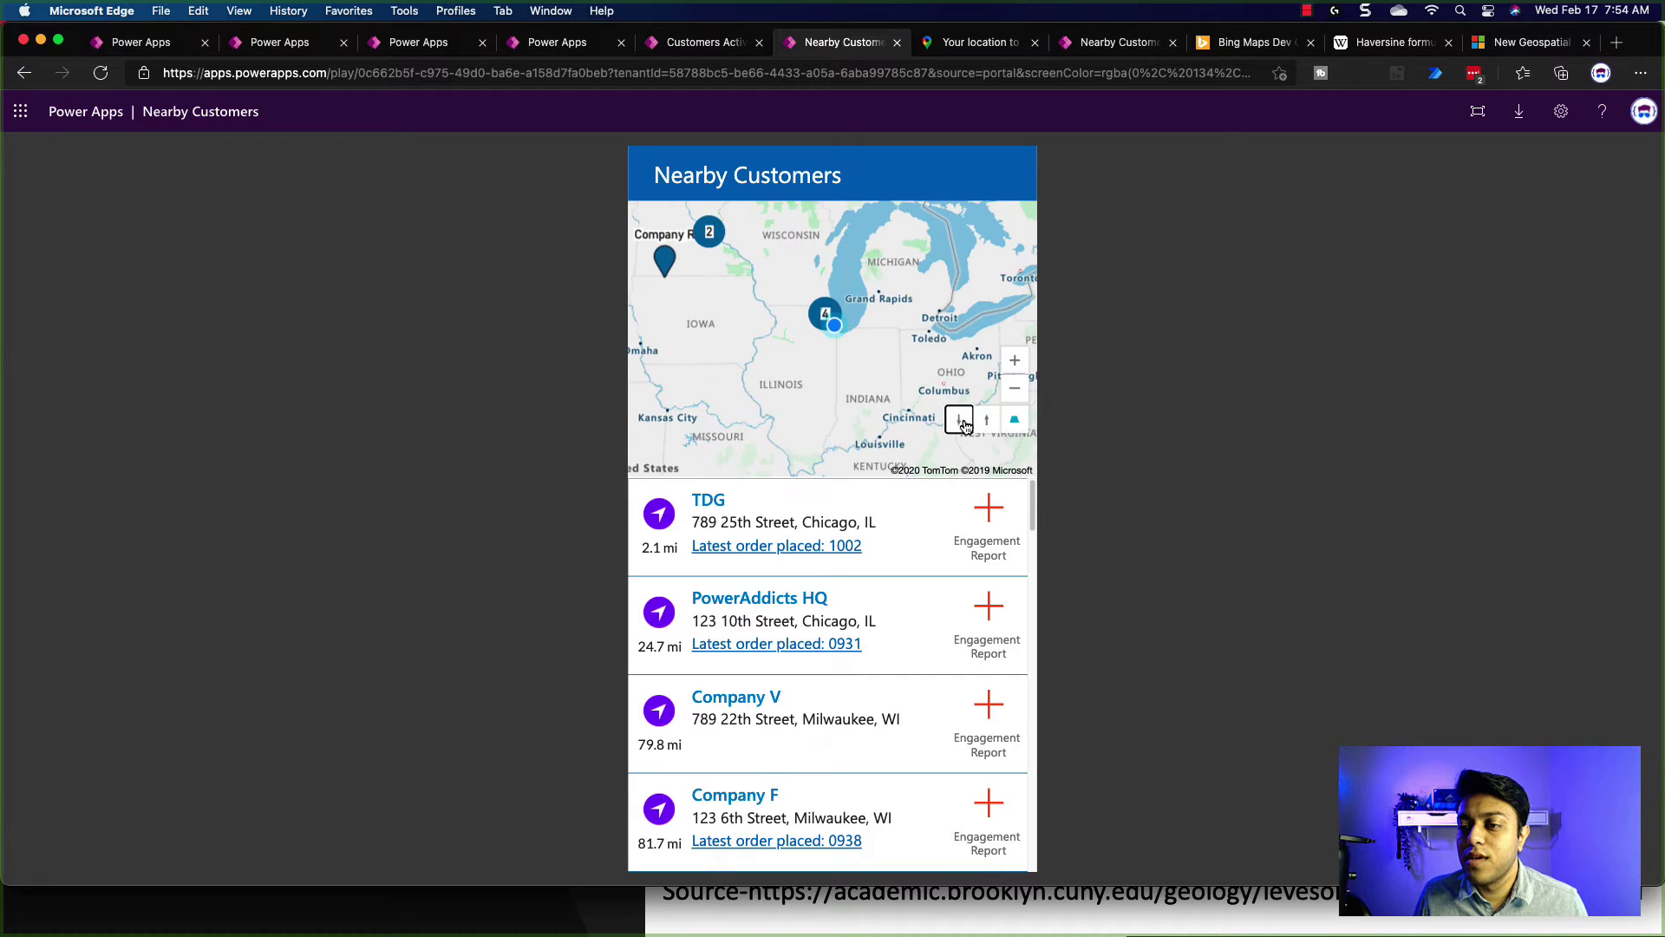
click(1014, 364)
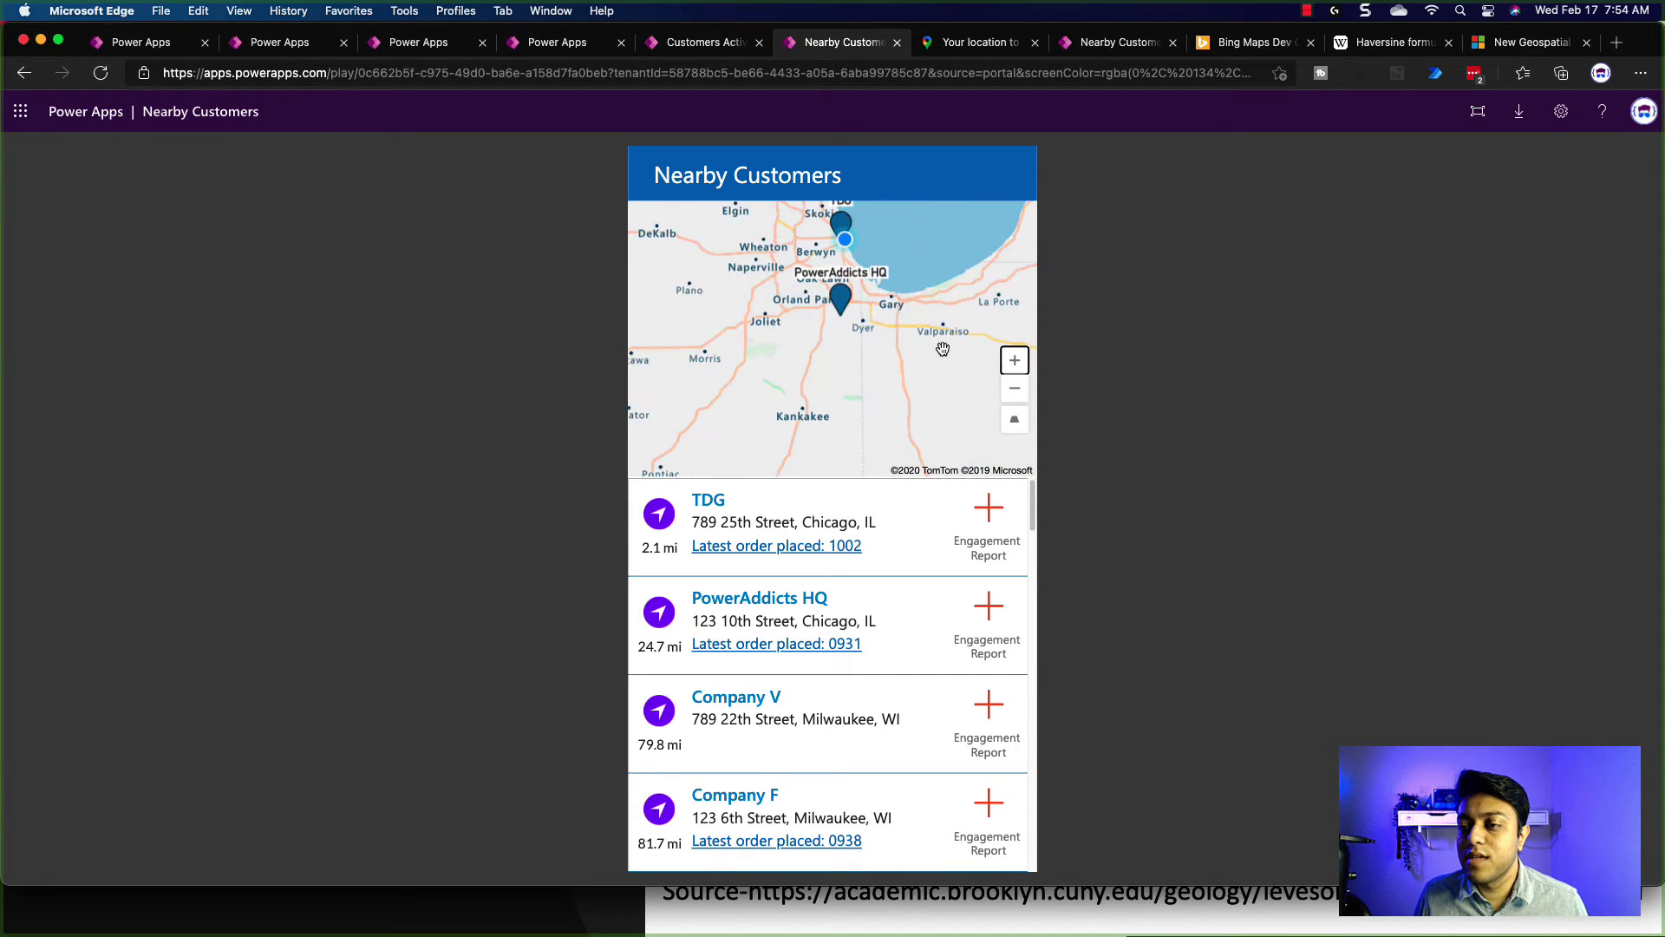
drag(895, 292, 881, 442)
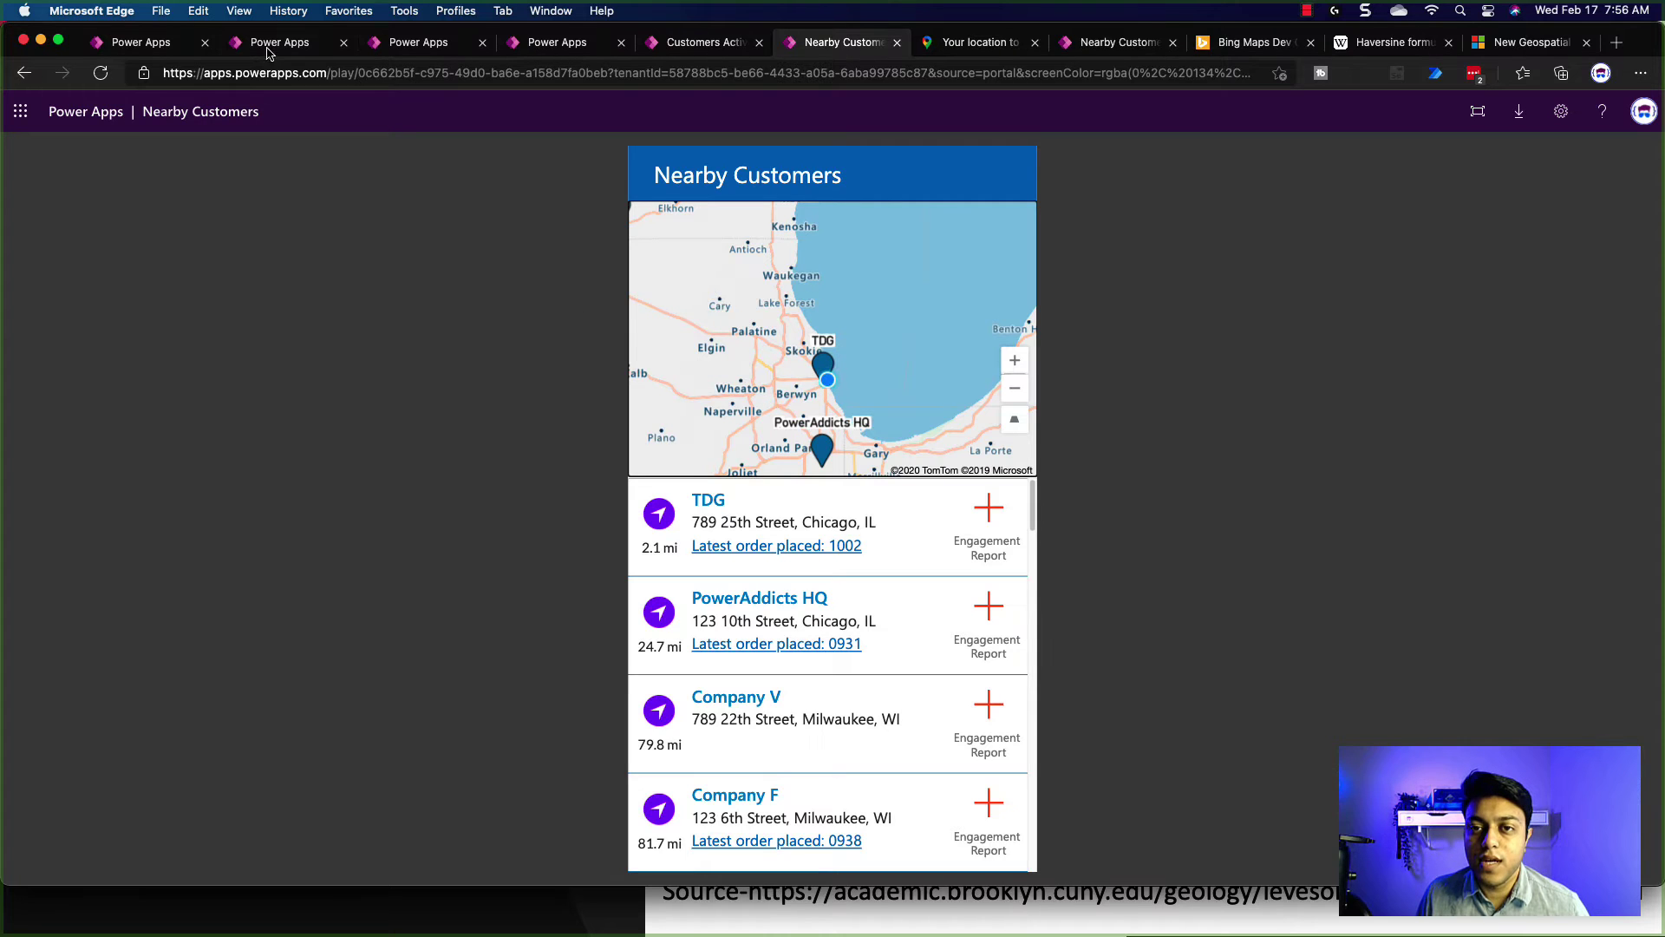
Switch to the untitled Power Apps flow and start it with the Manually trigger a flow trigger
key(super+2)
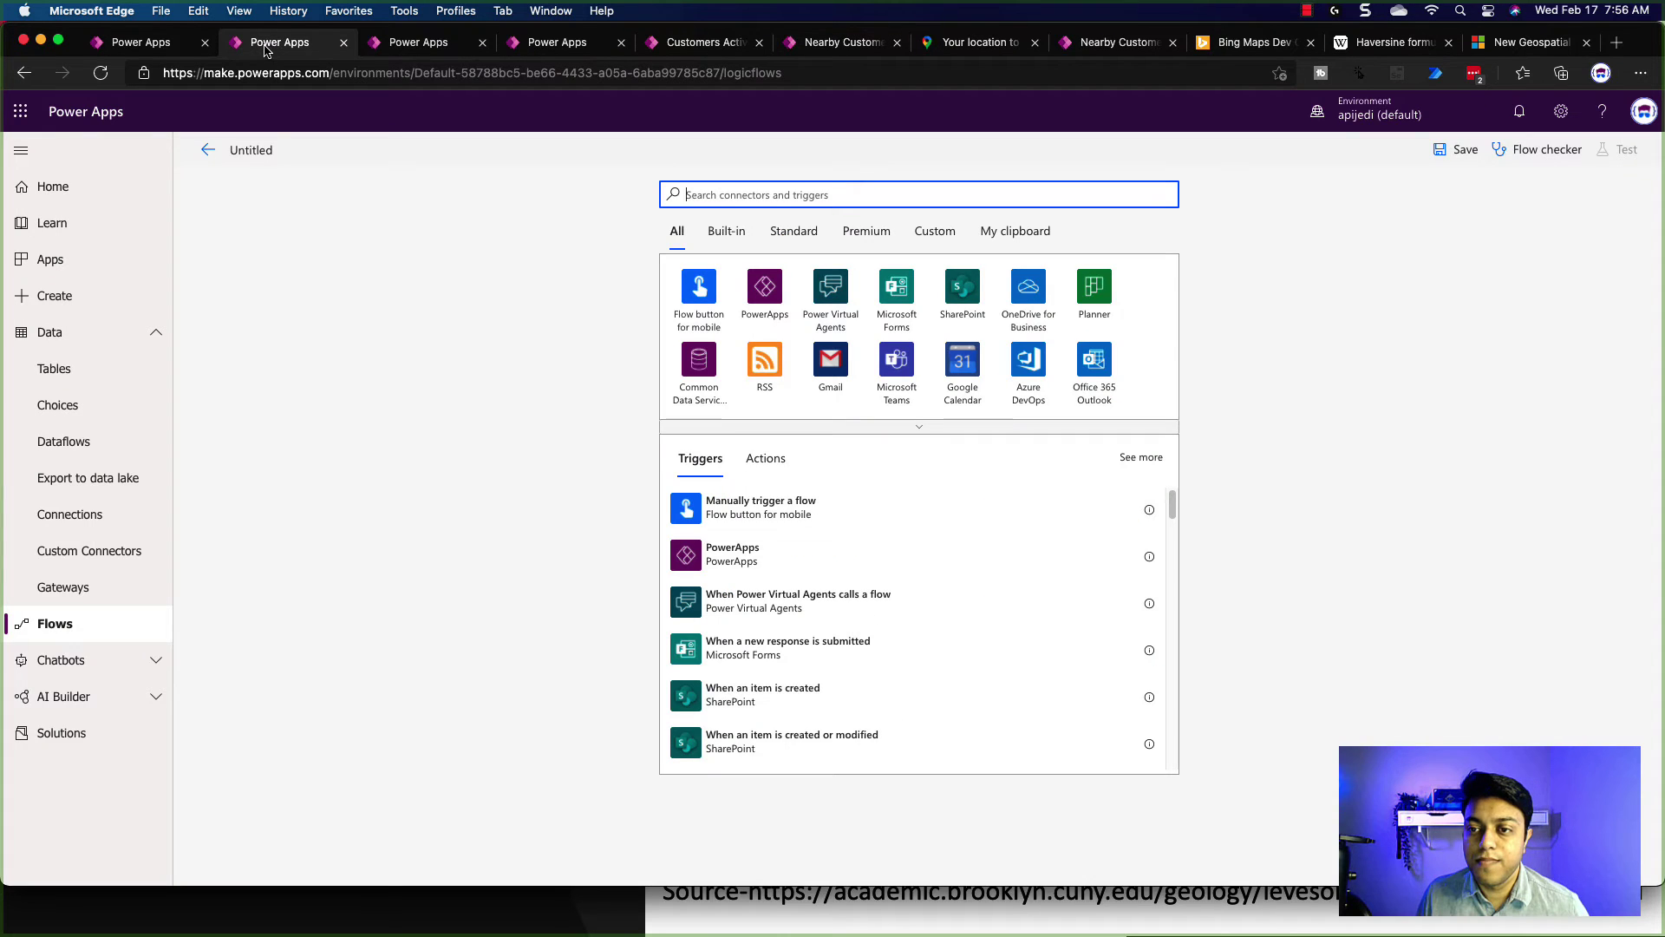
click(706, 303)
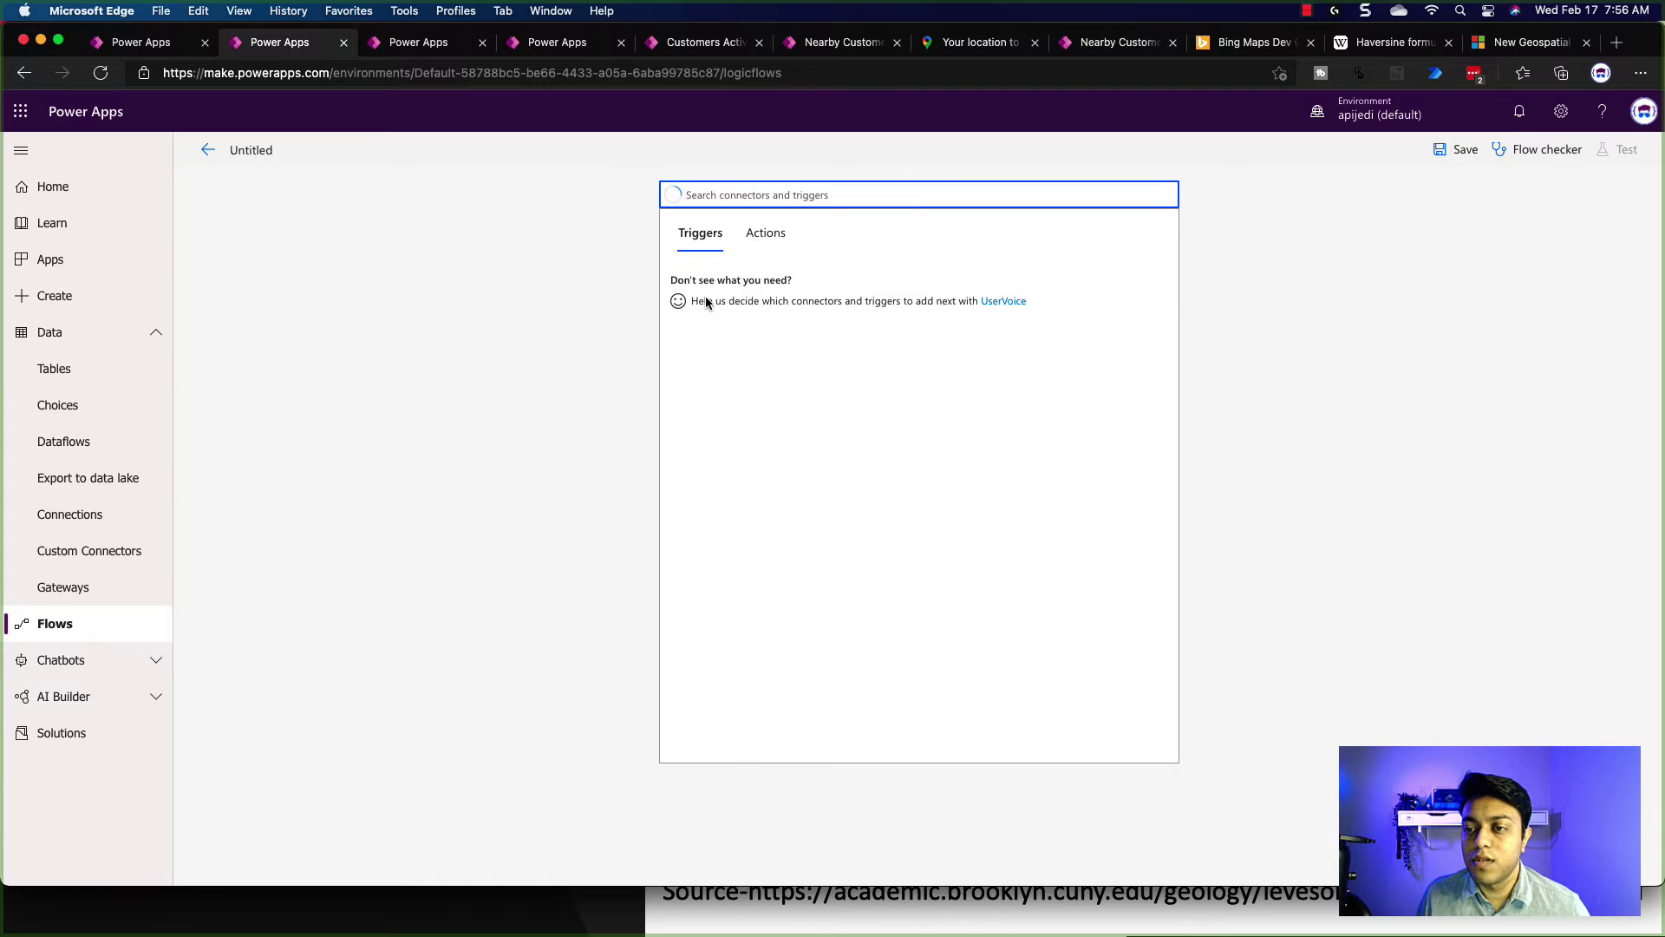
click(709, 300)
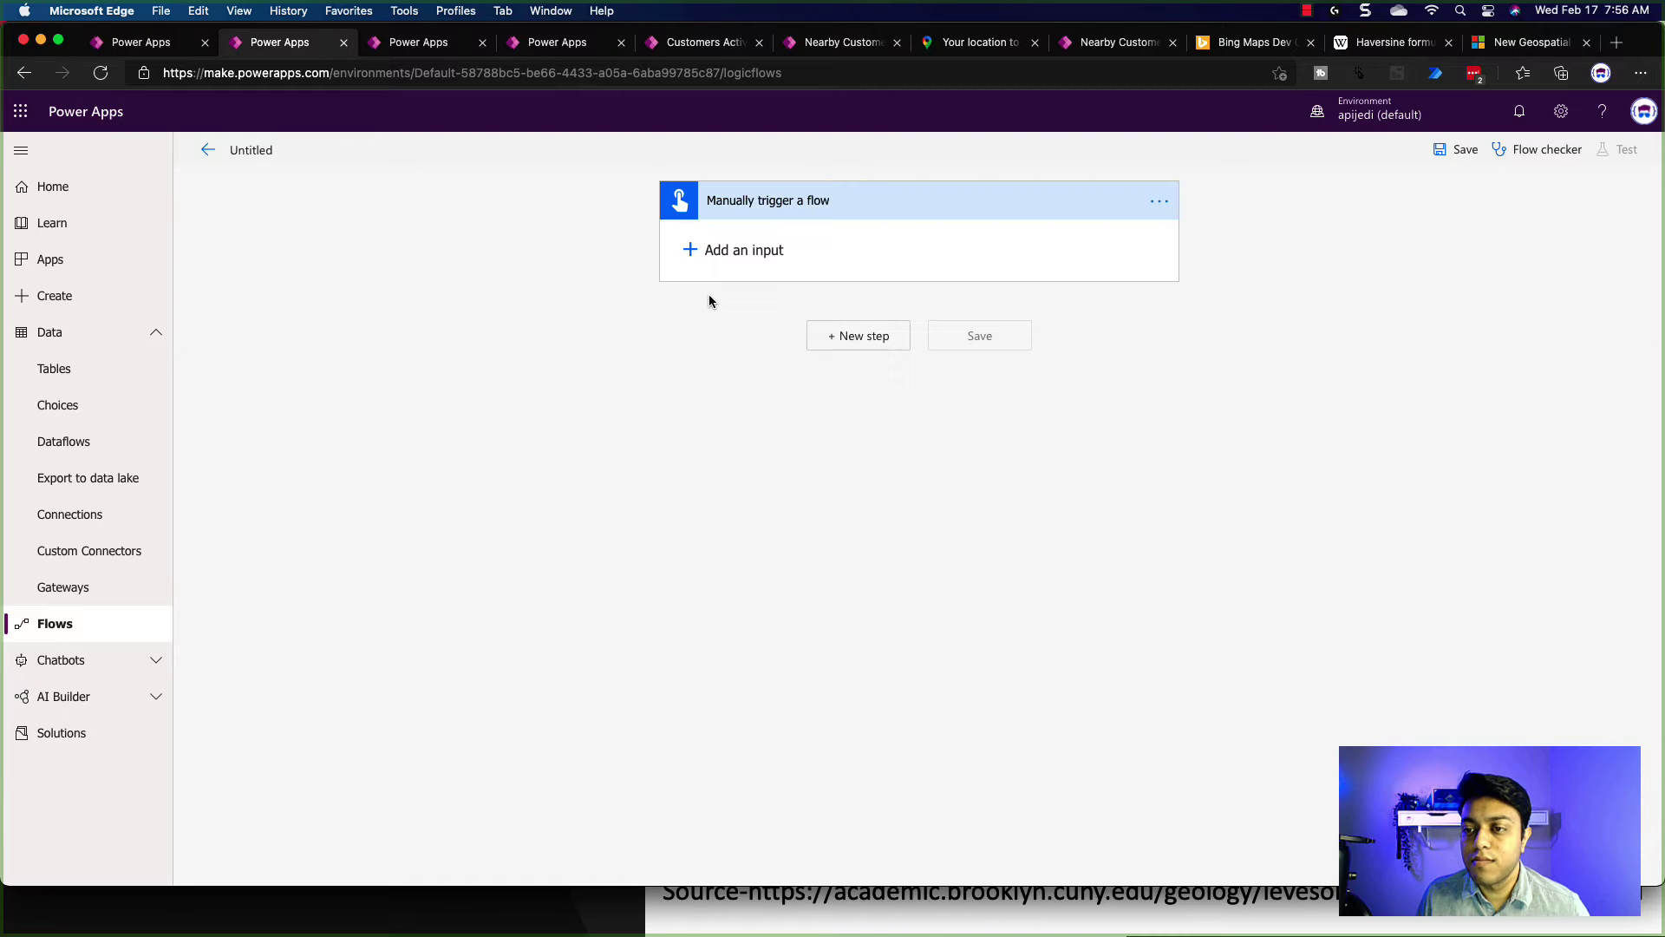
Add the Common Data Service List records action after the manual trigger
click(840, 330)
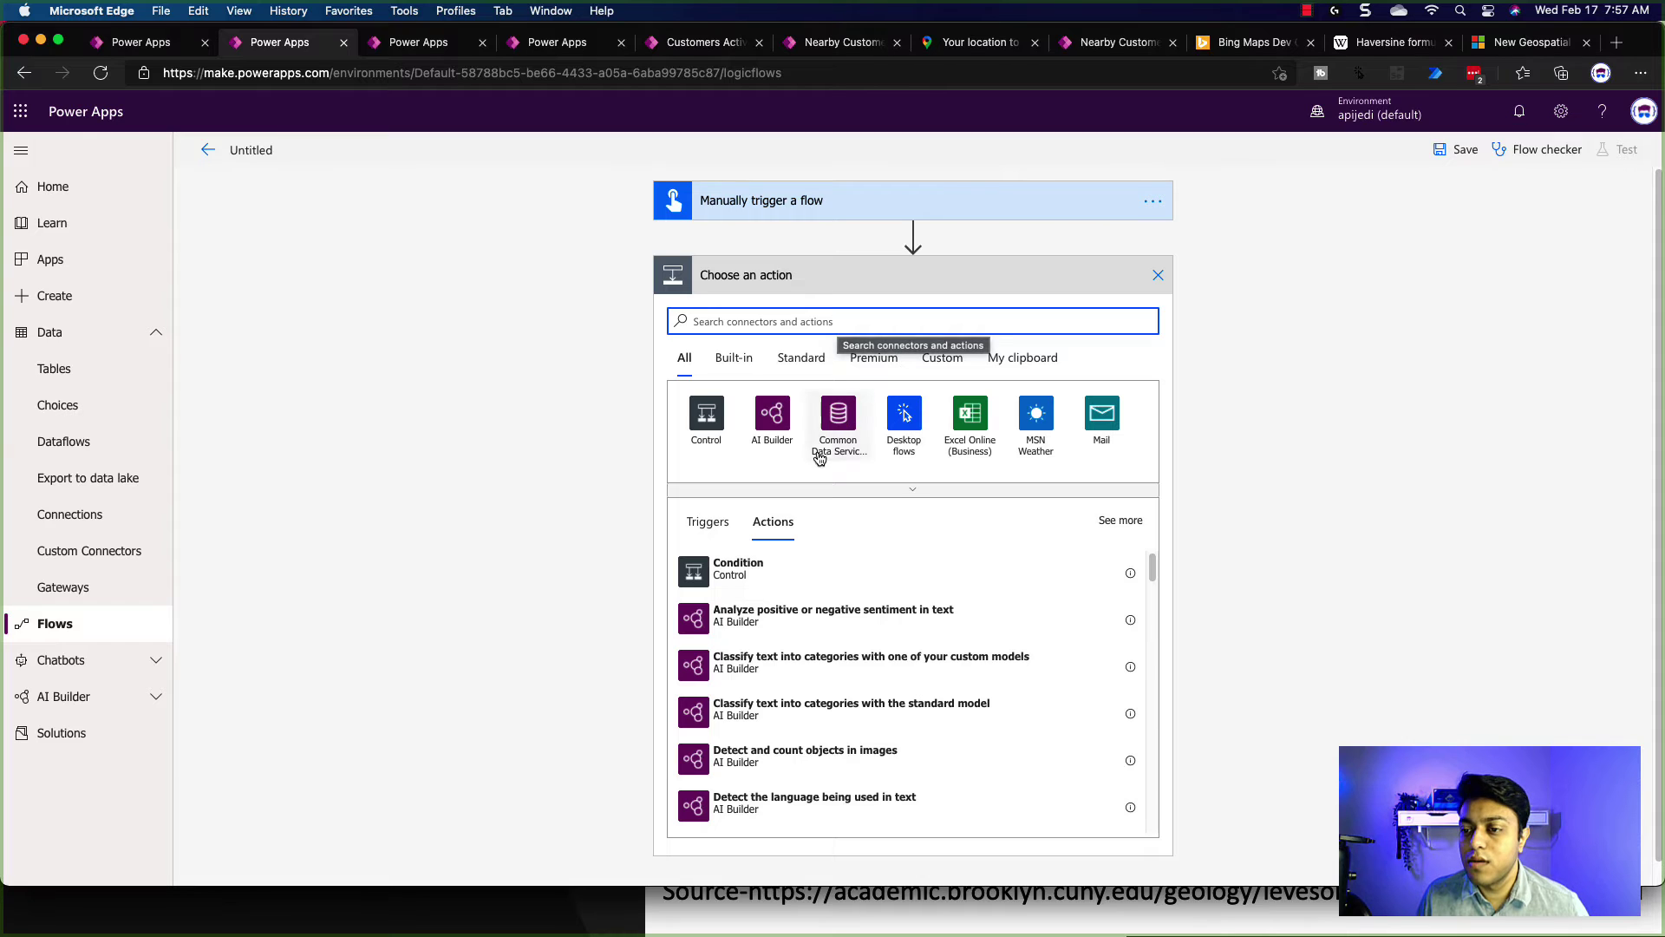
text(comm)
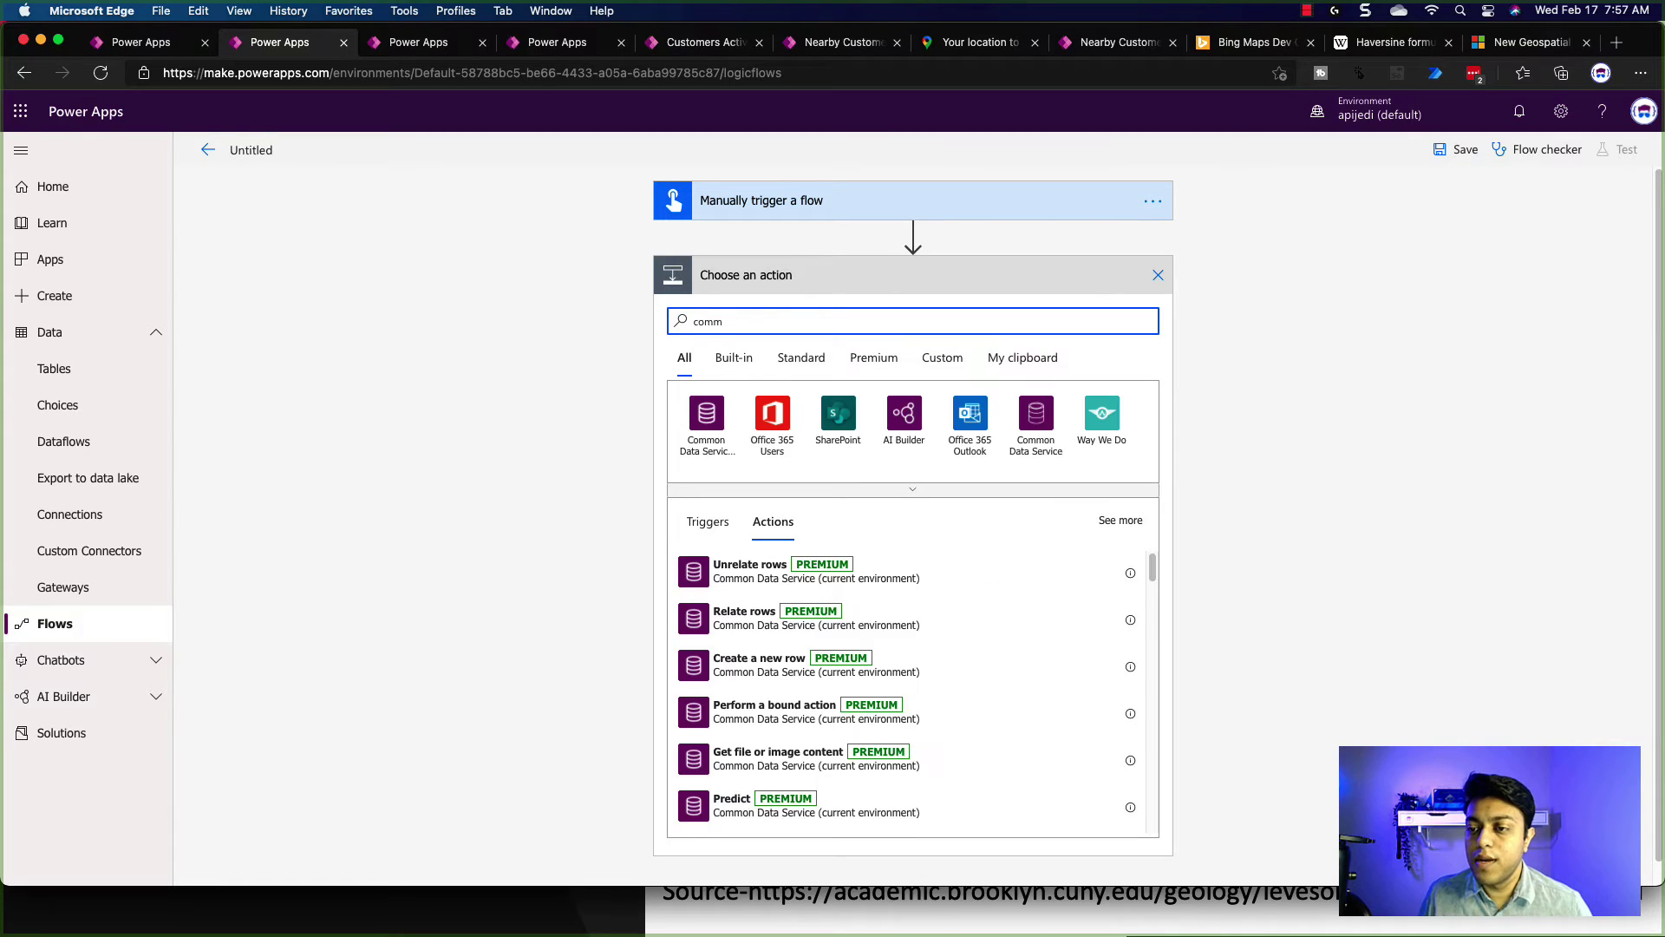
click(1043, 430)
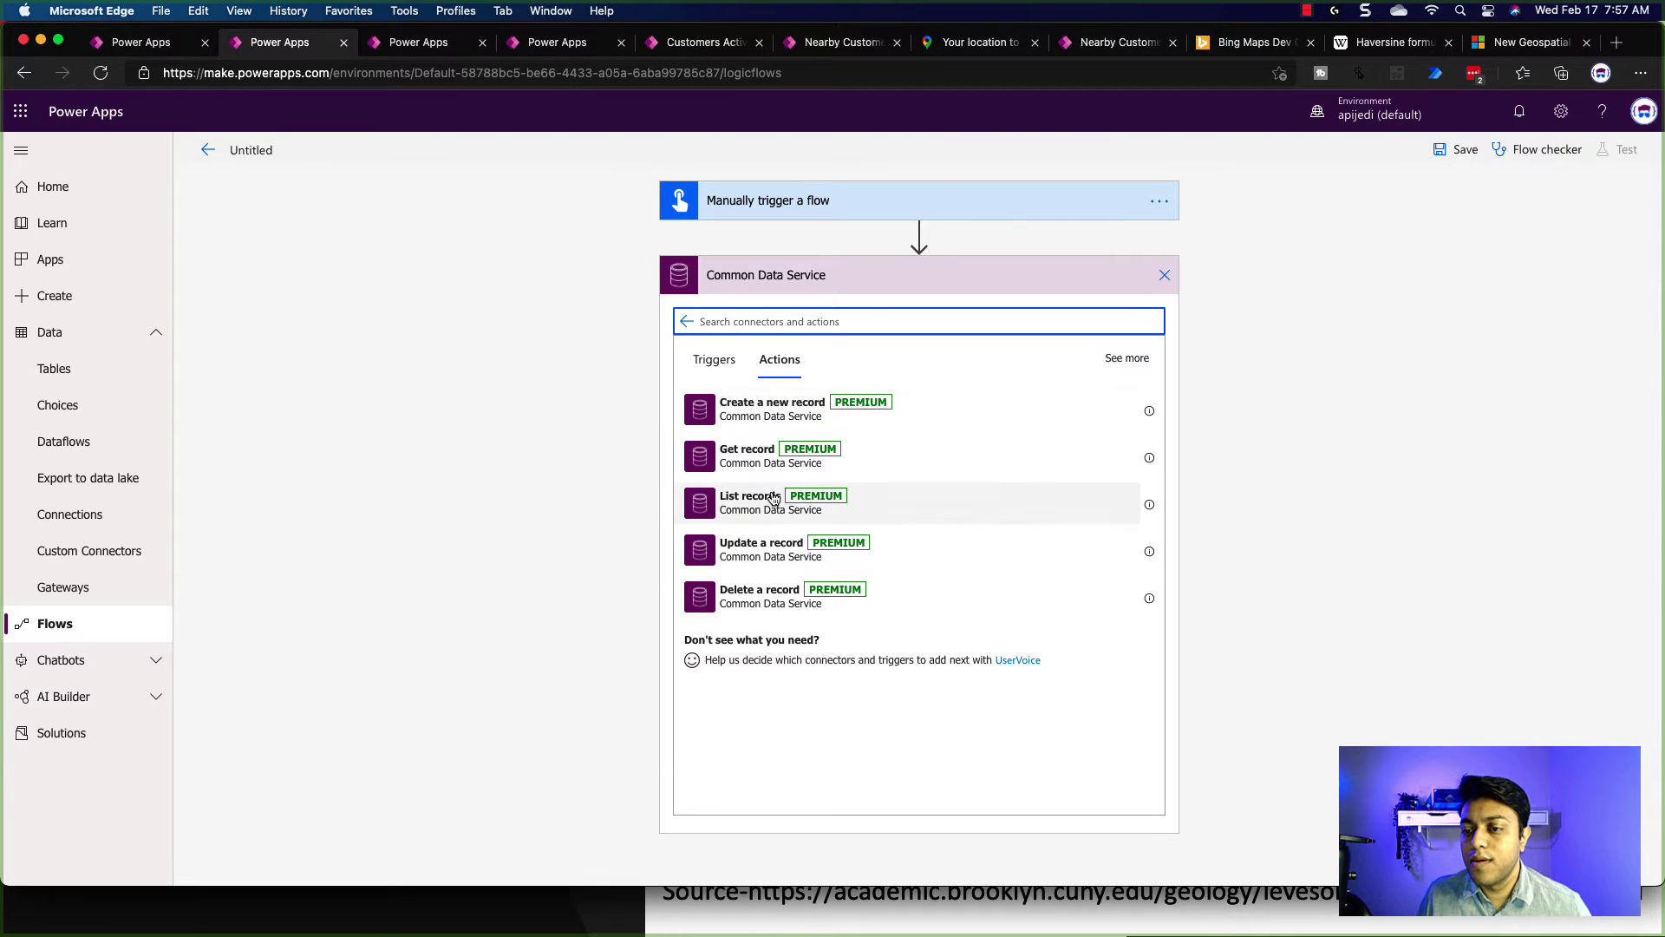
click(764, 511)
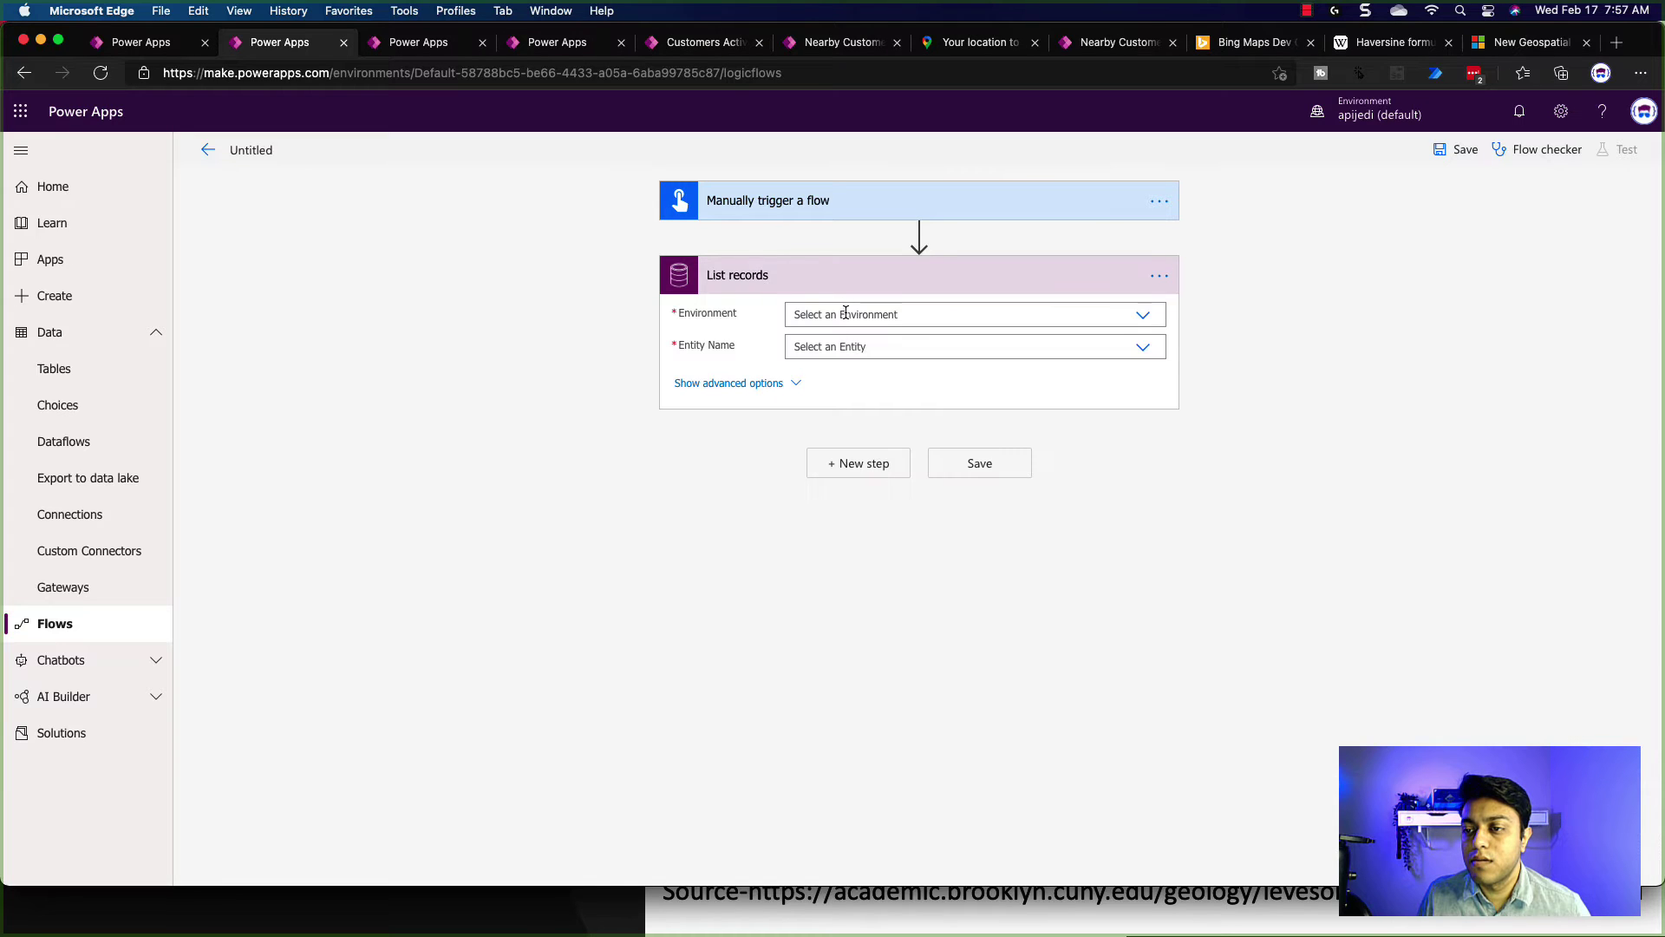
Set the List records environment to (Current) and its entity name to Customers
click(845, 314)
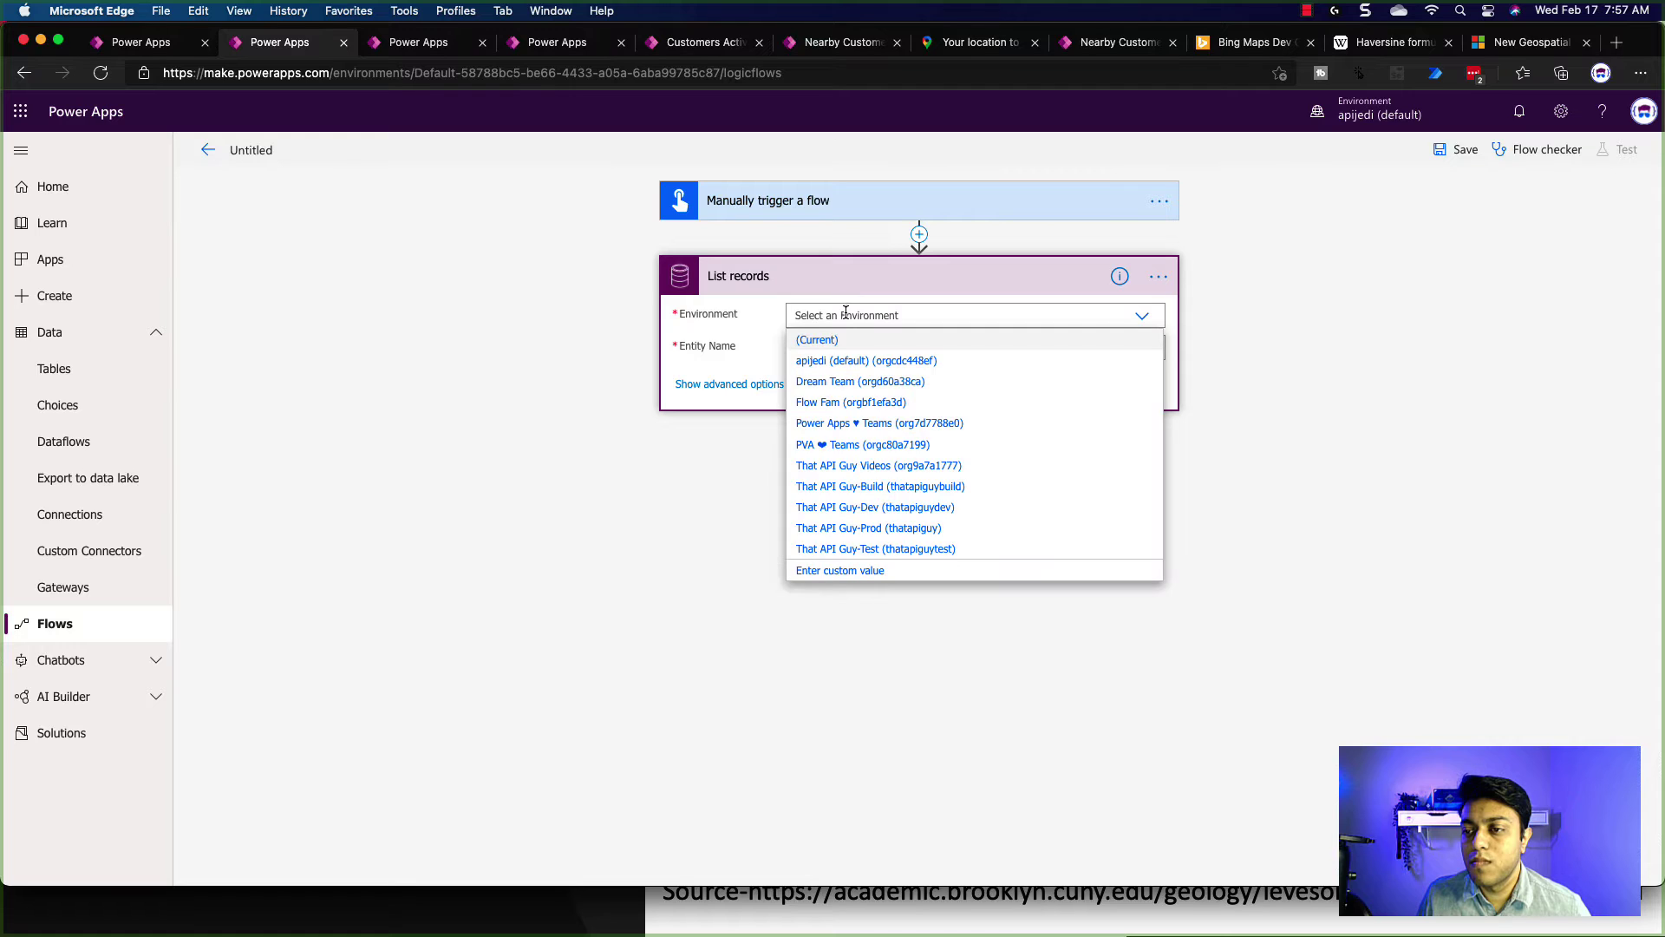
click(825, 339)
click(820, 348)
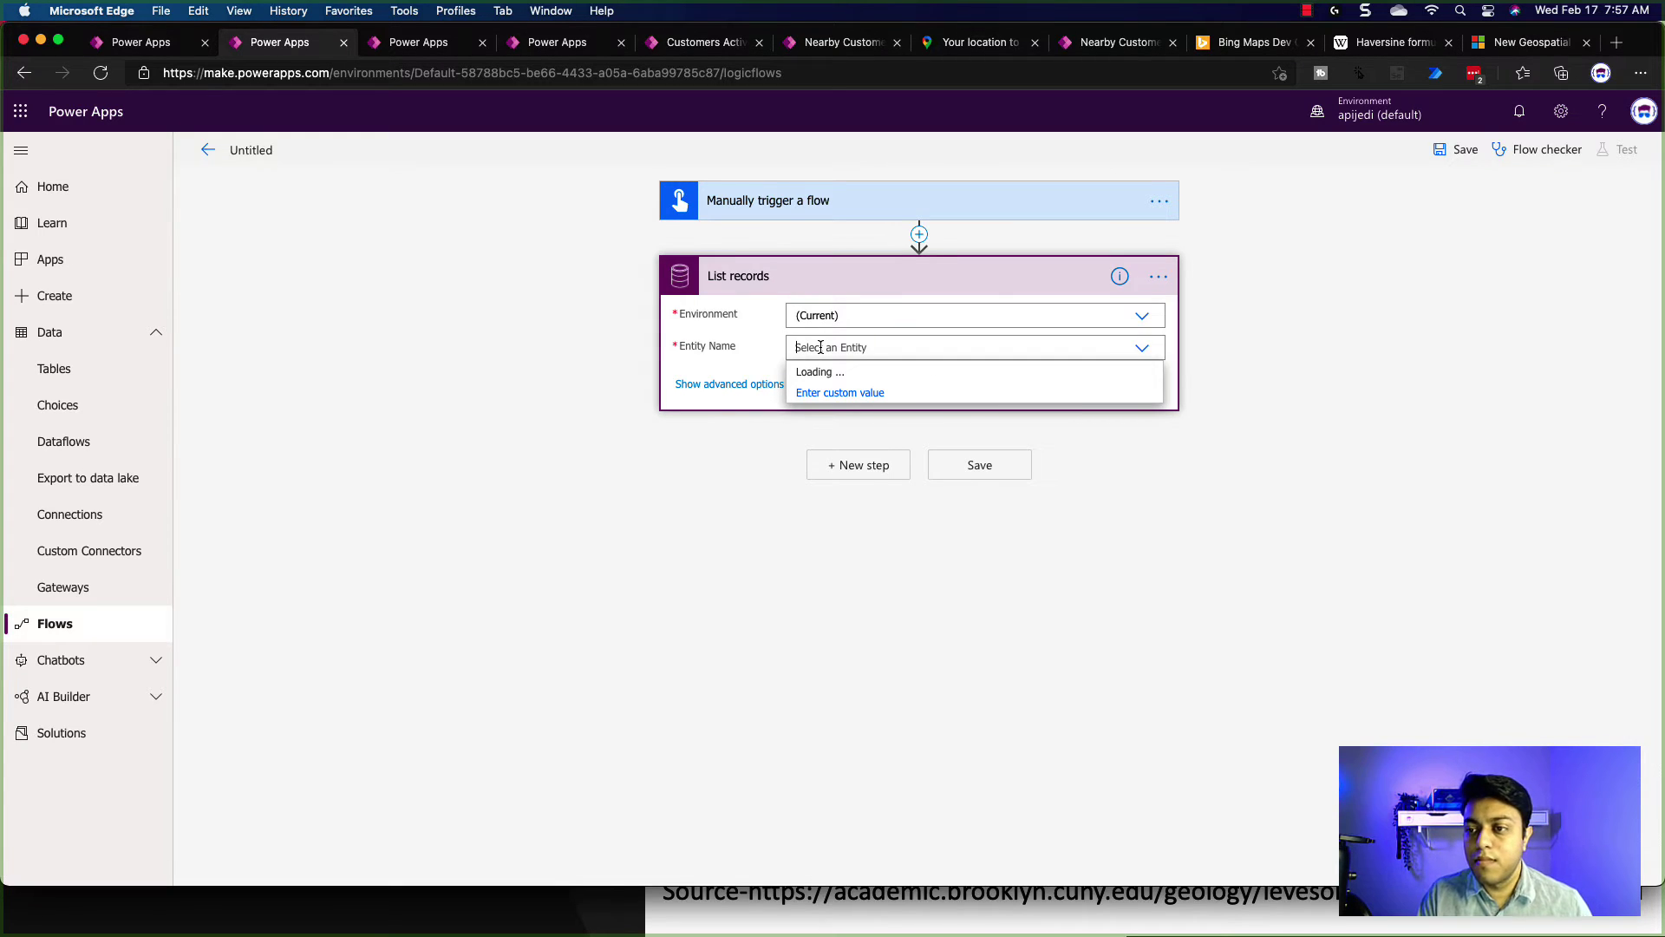
text(cus)
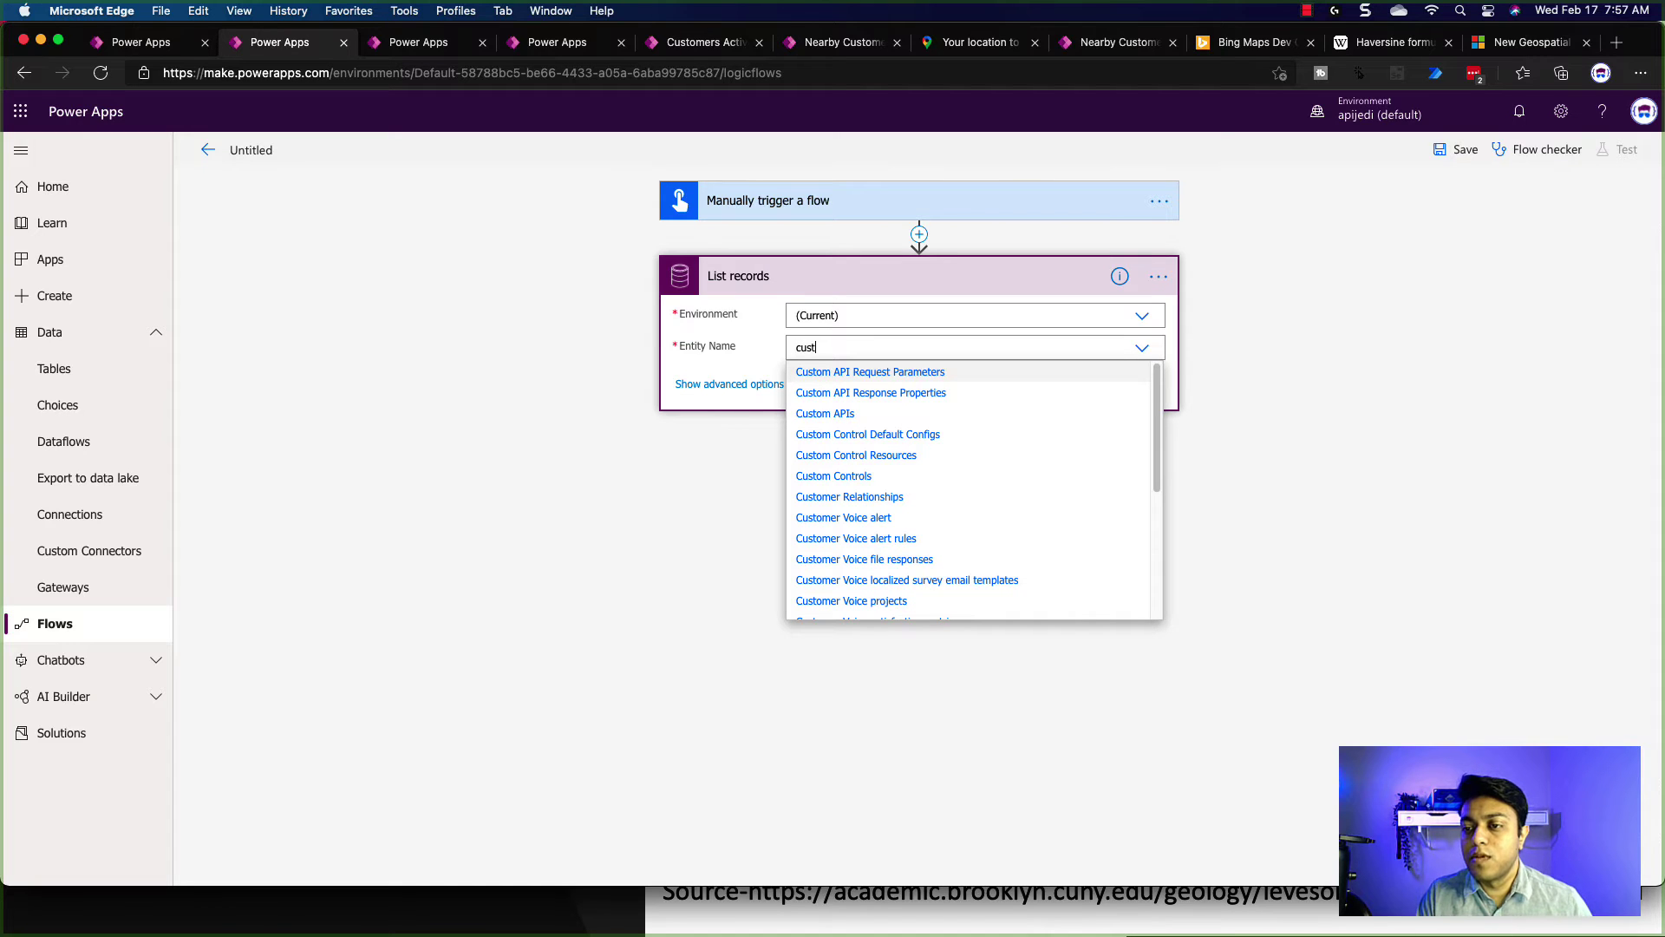
text(t)
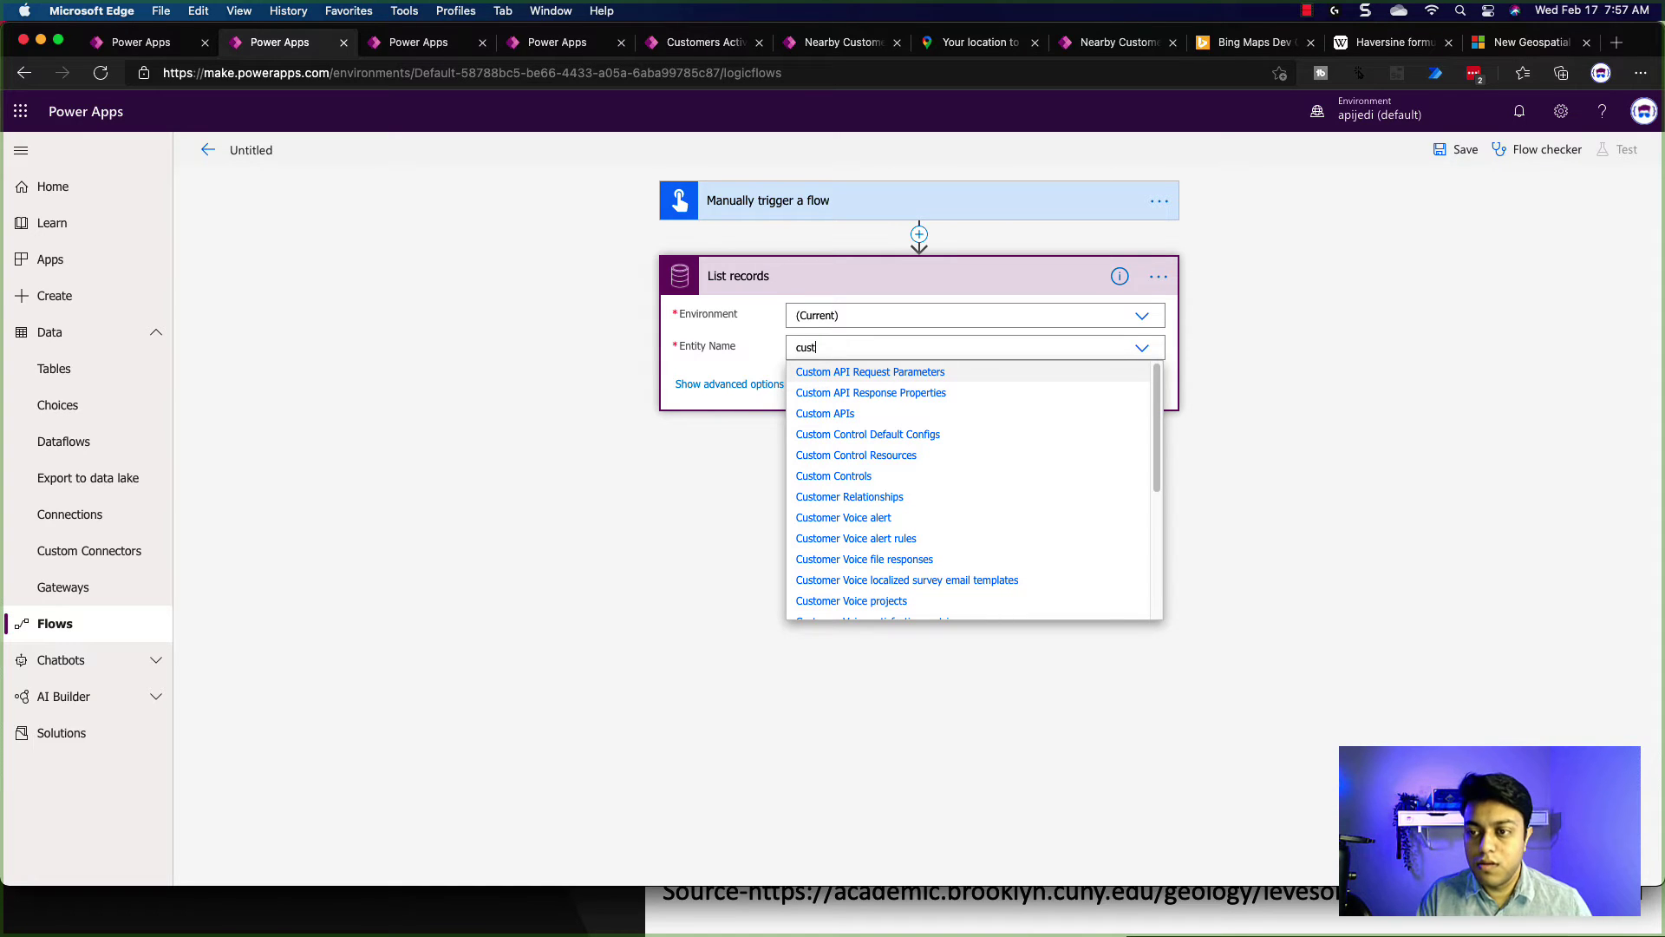
text(mer)
key(BackSpace)
key(BackSpace)
key(BackSpace)
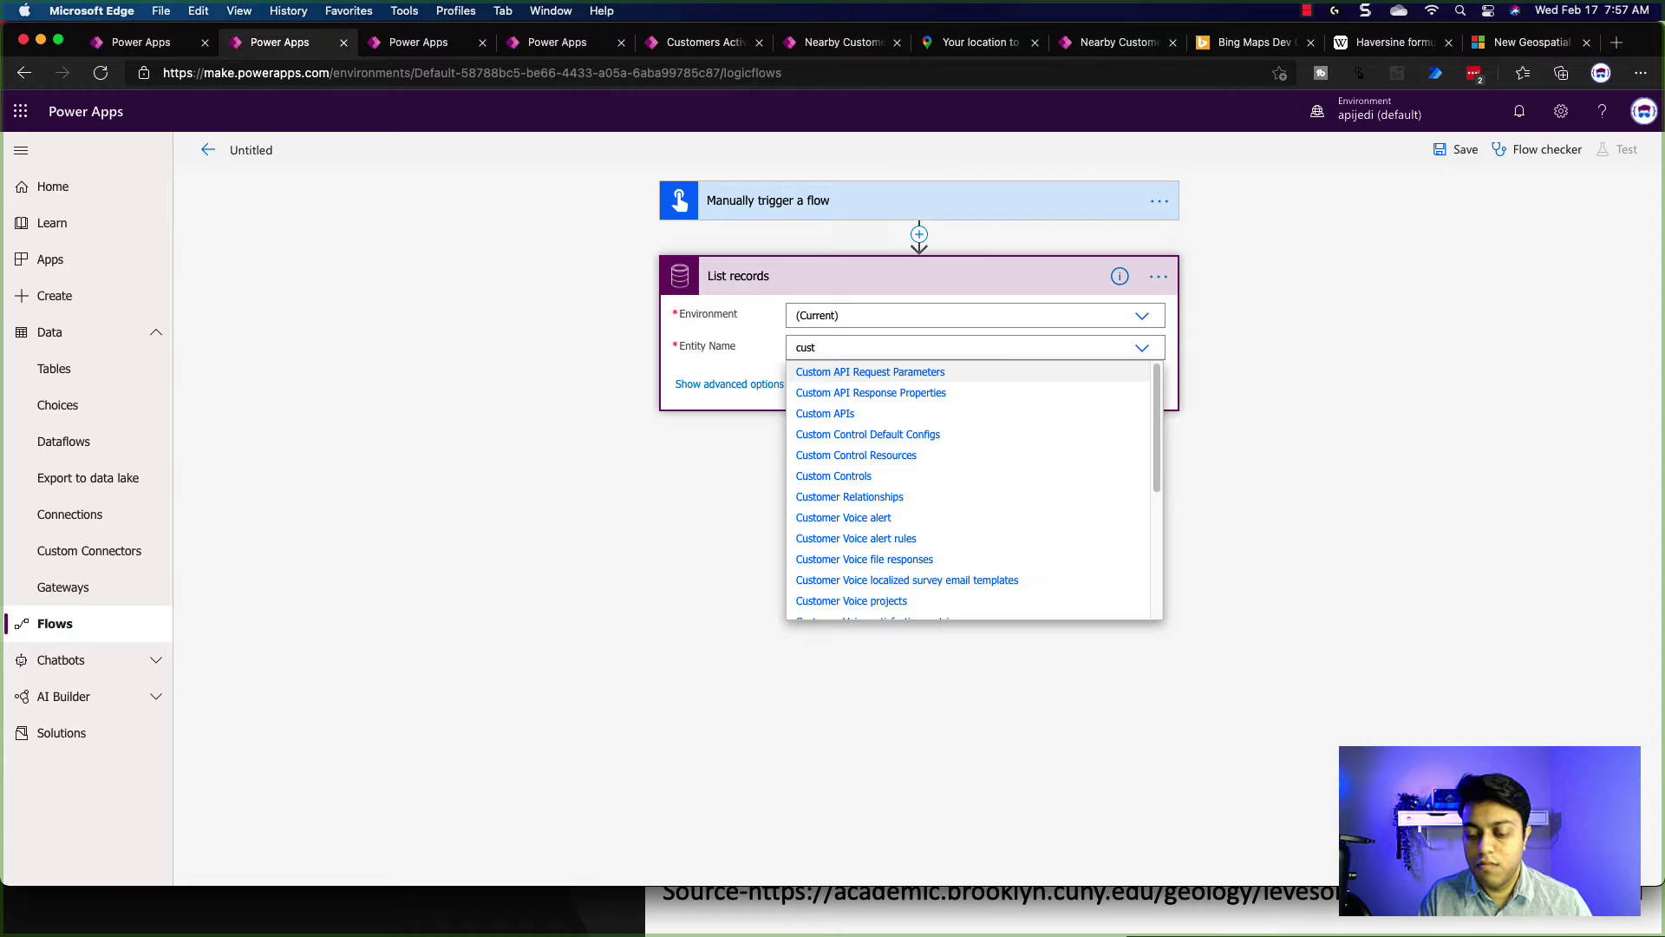
text(omers)
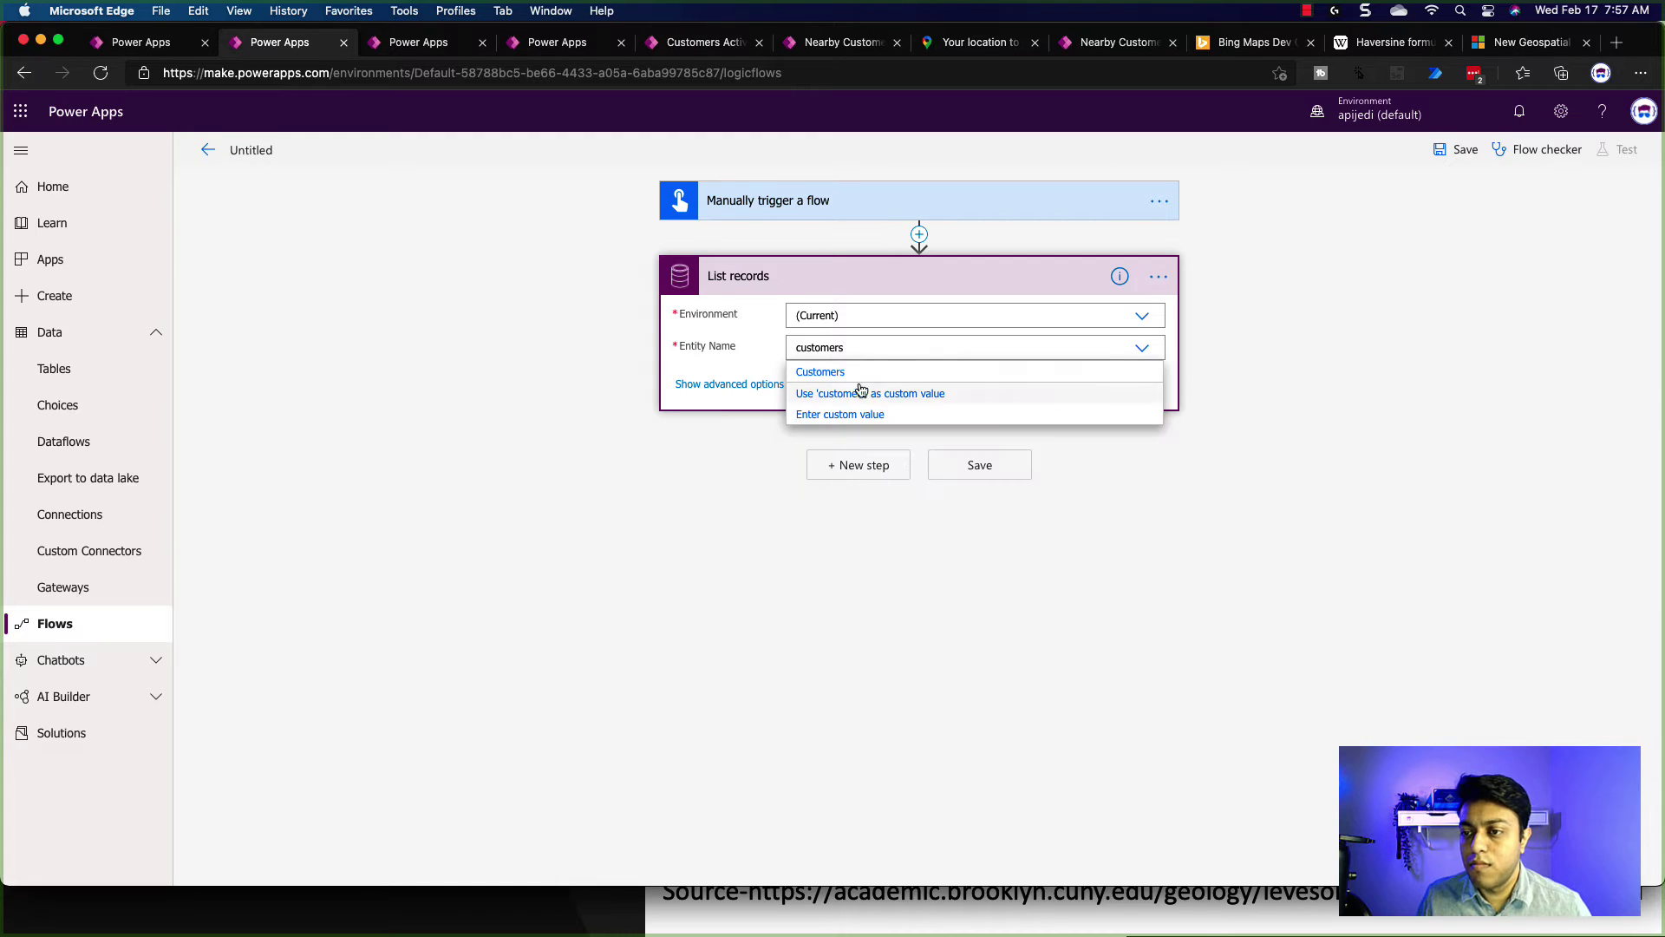
click(820, 376)
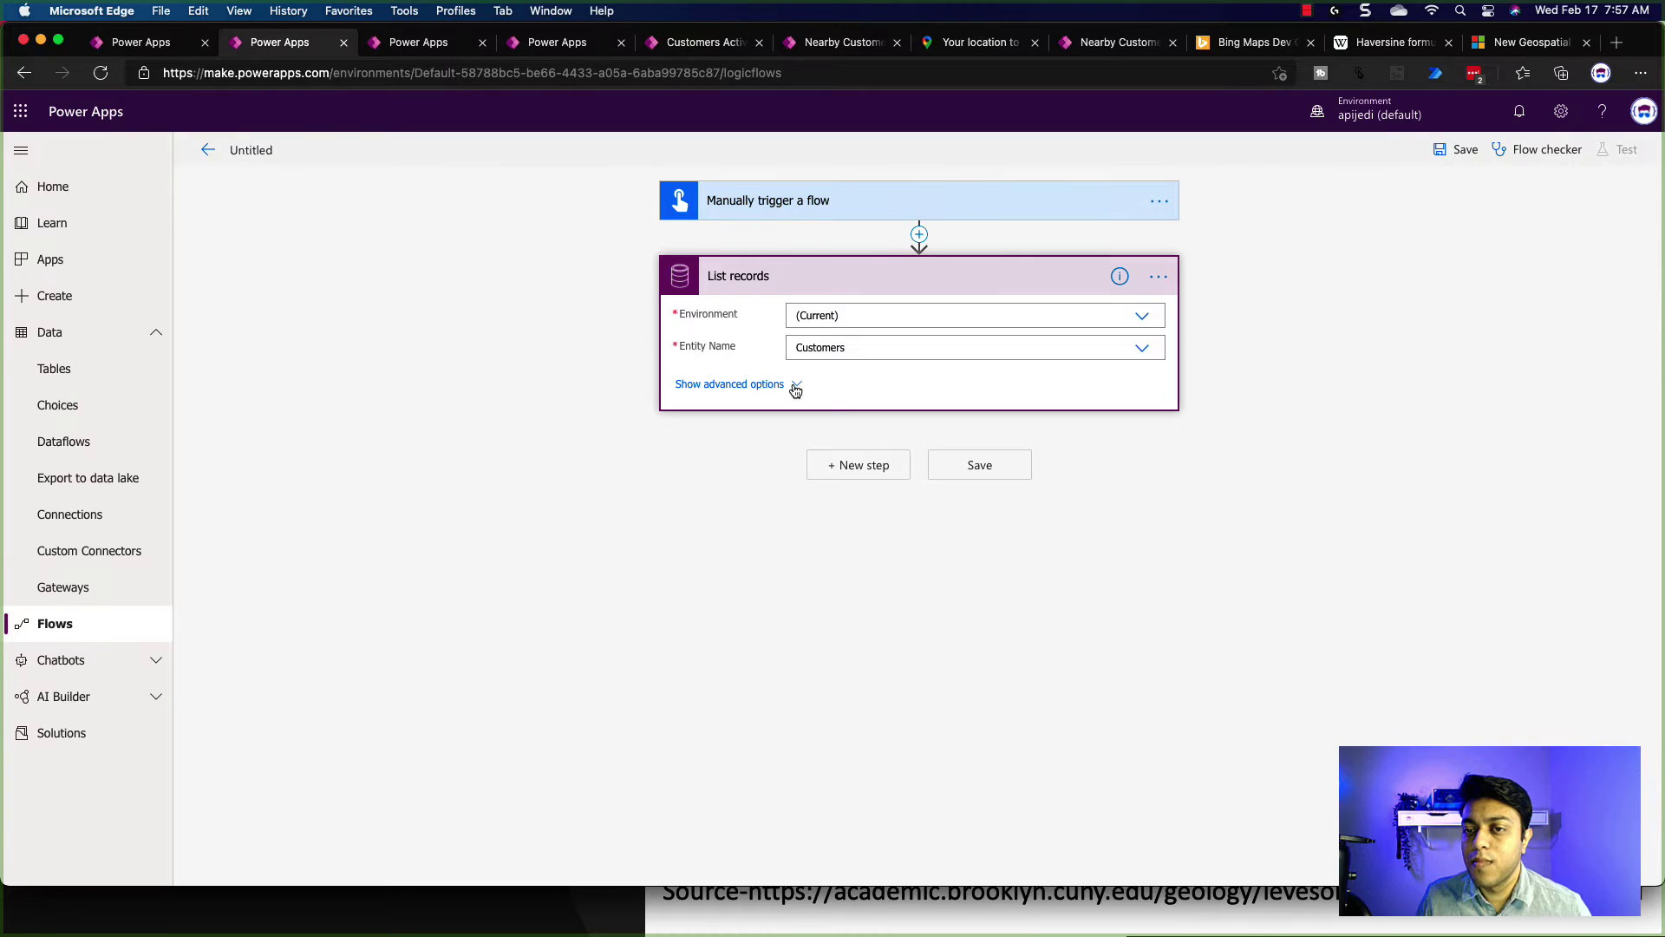
Add the Bing Maps Get location by address action after List records
click(855, 466)
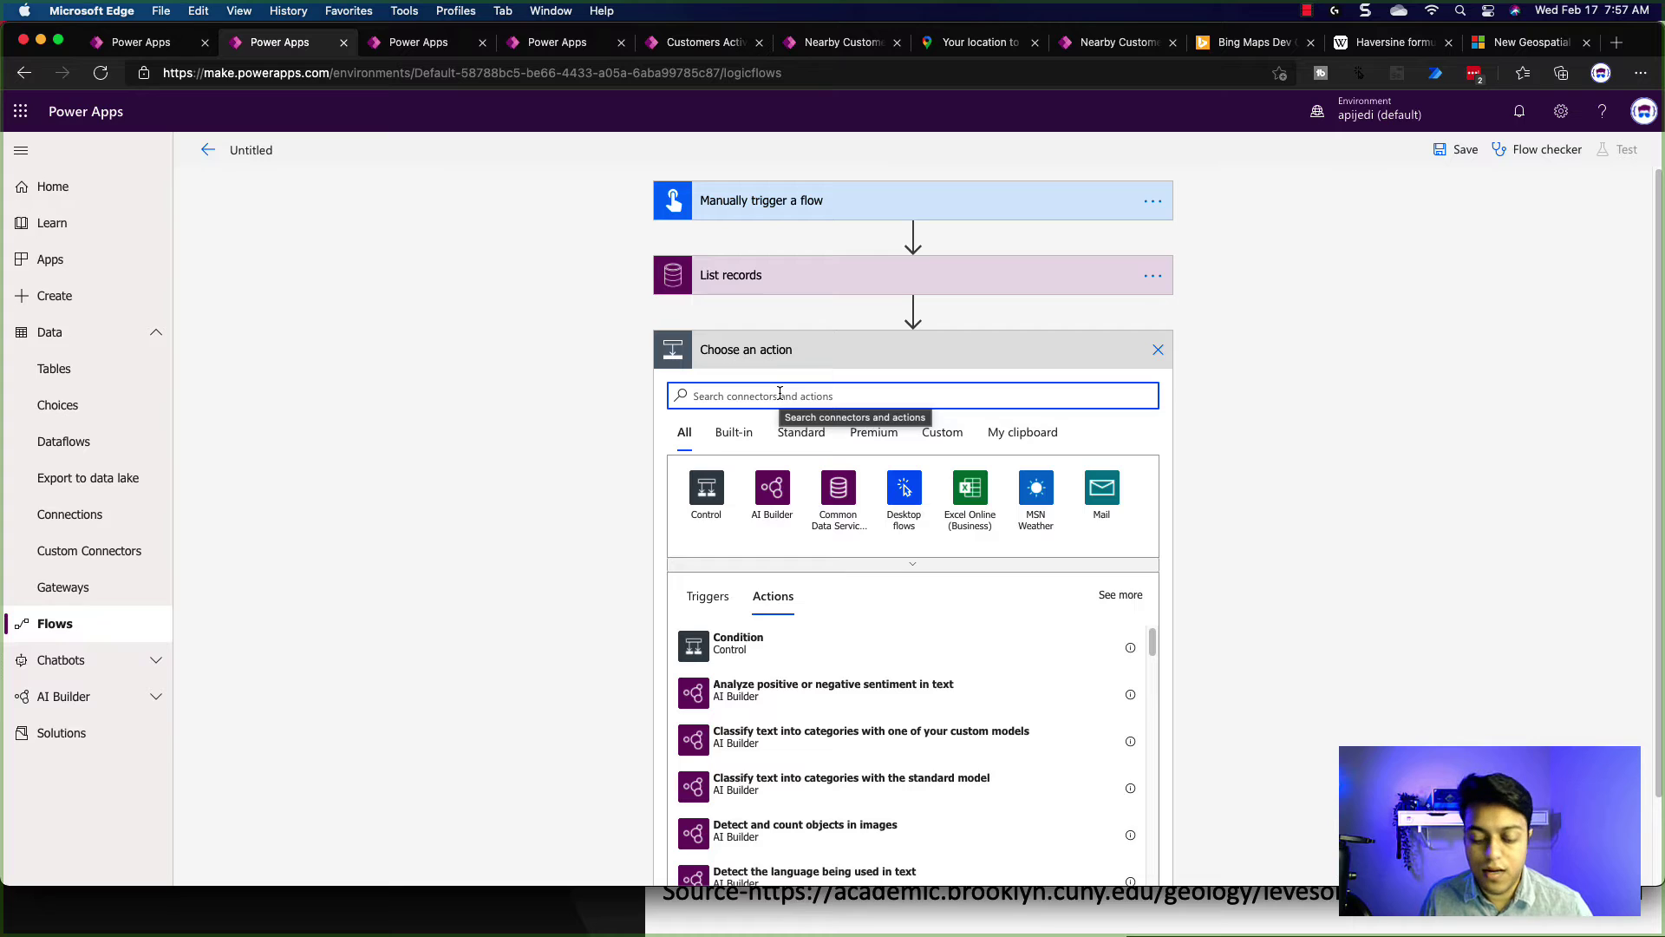
text(bing)
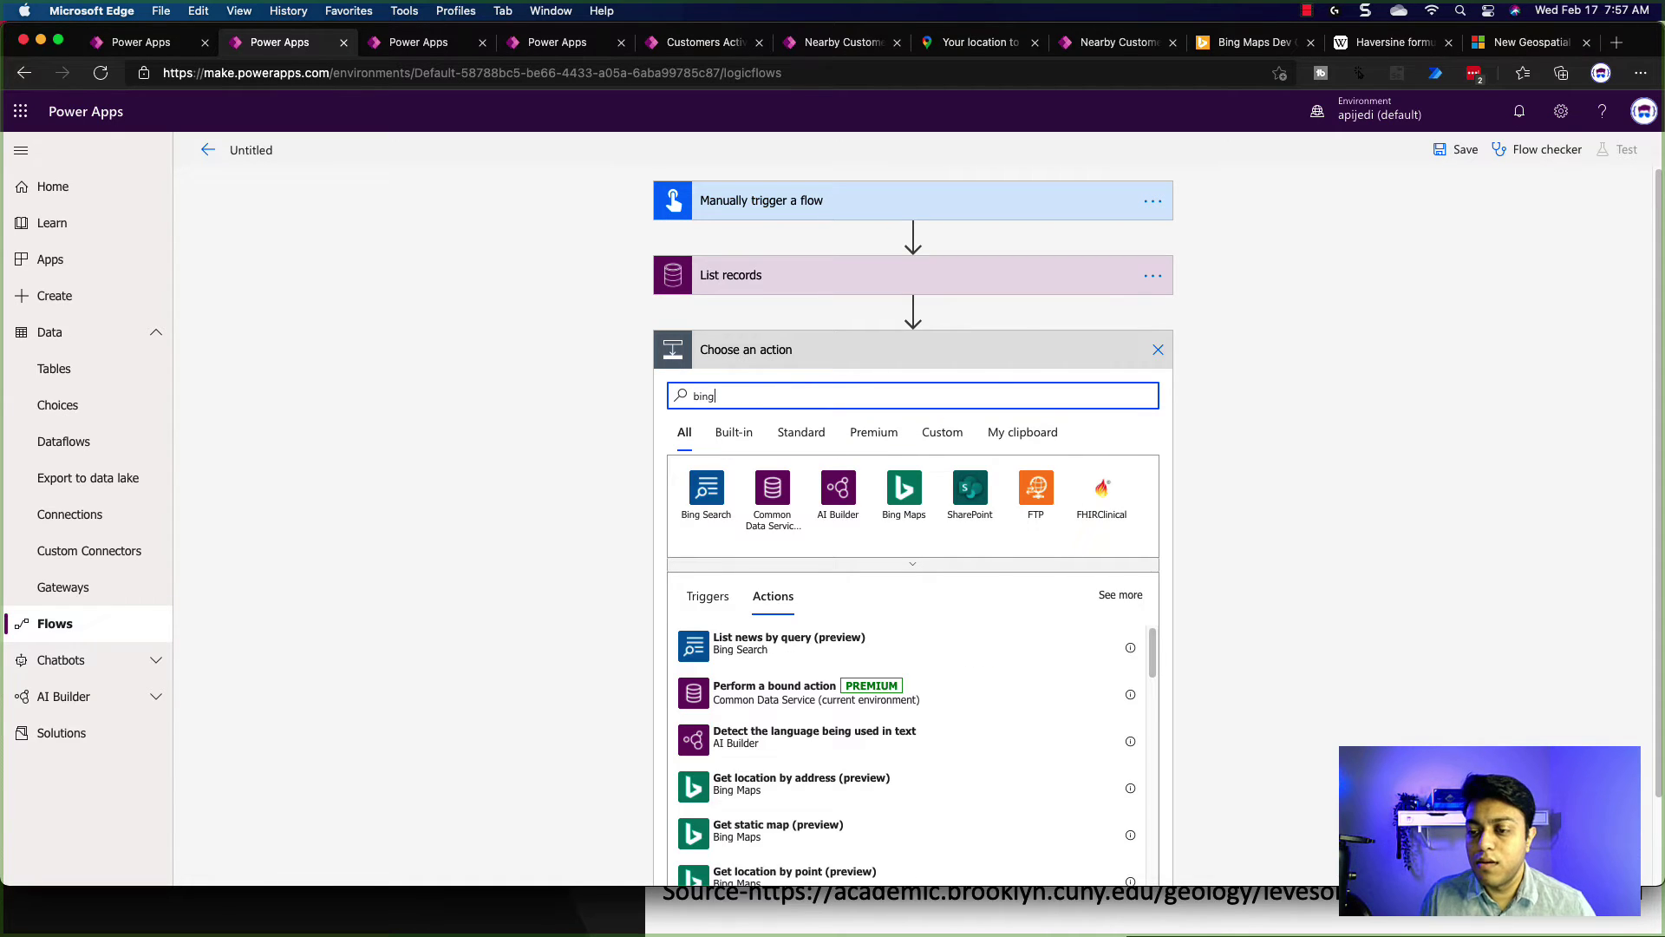
click(904, 510)
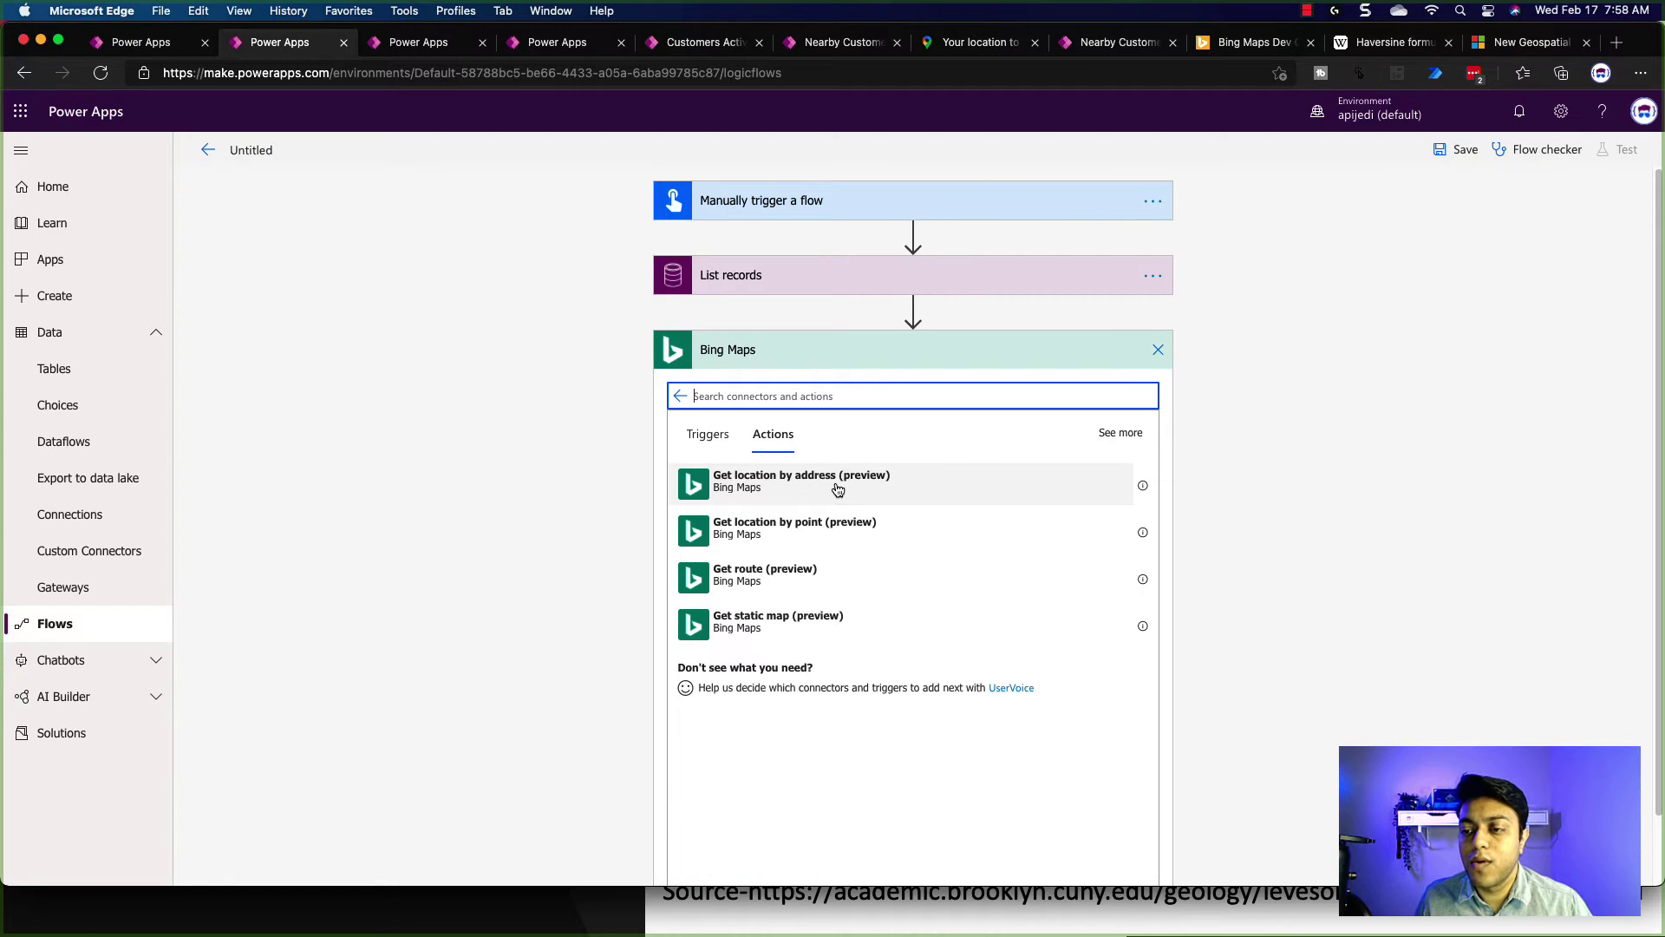
click(836, 483)
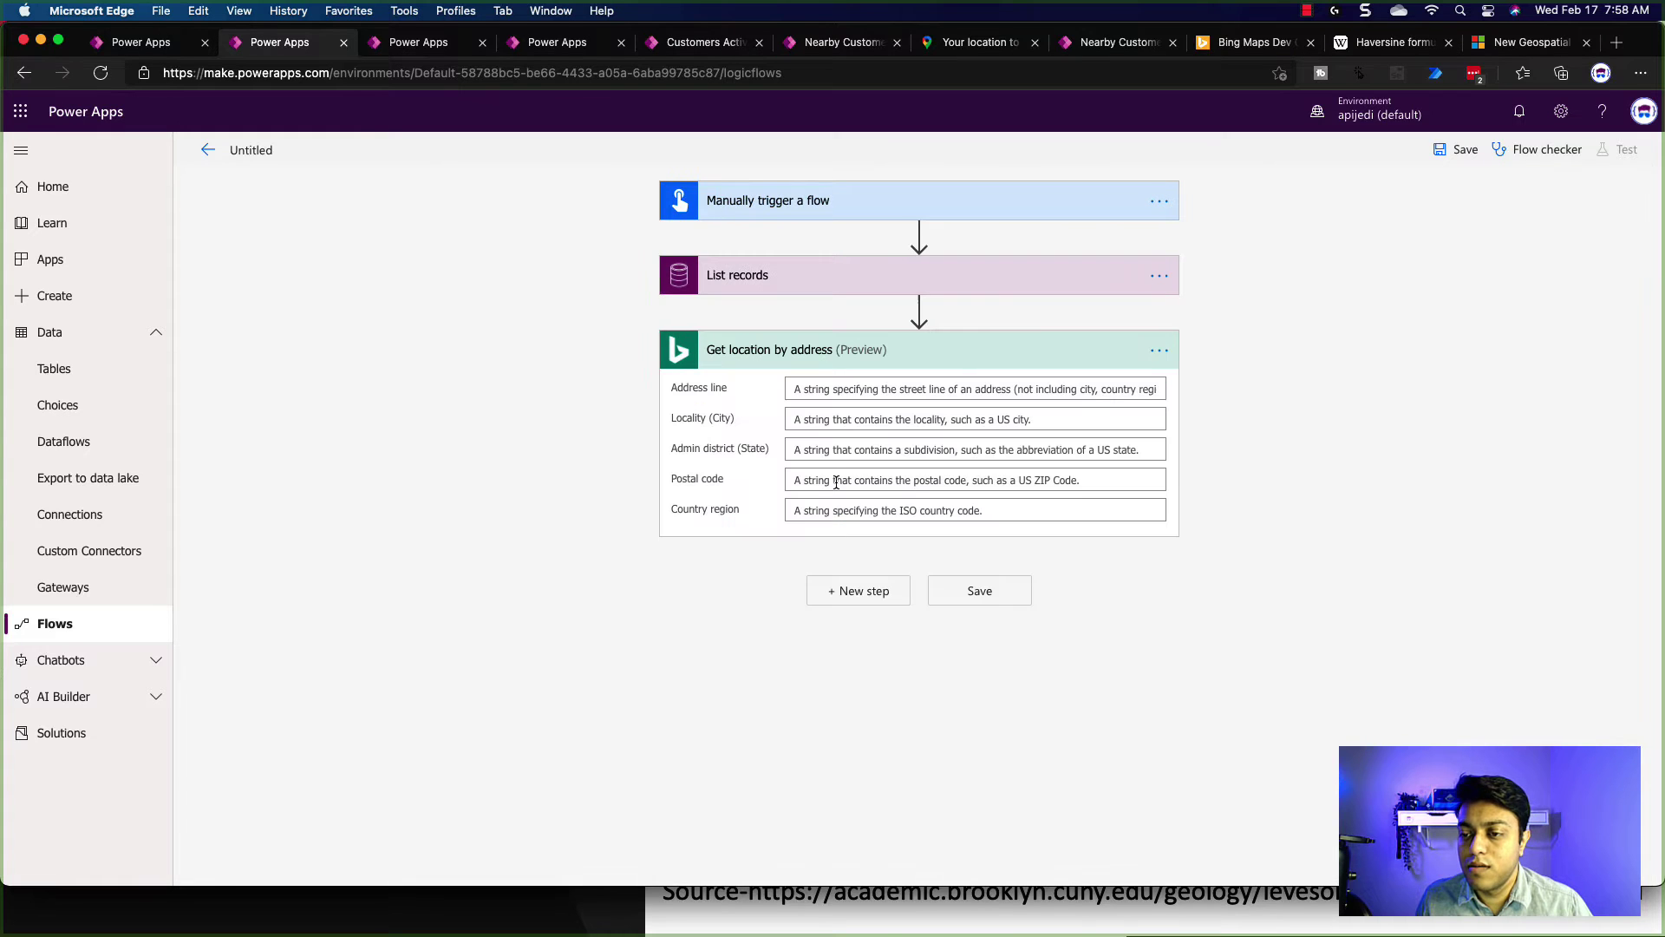
Map the location action's Address line to the record's Address and its Locality (City) to City
click(813, 393)
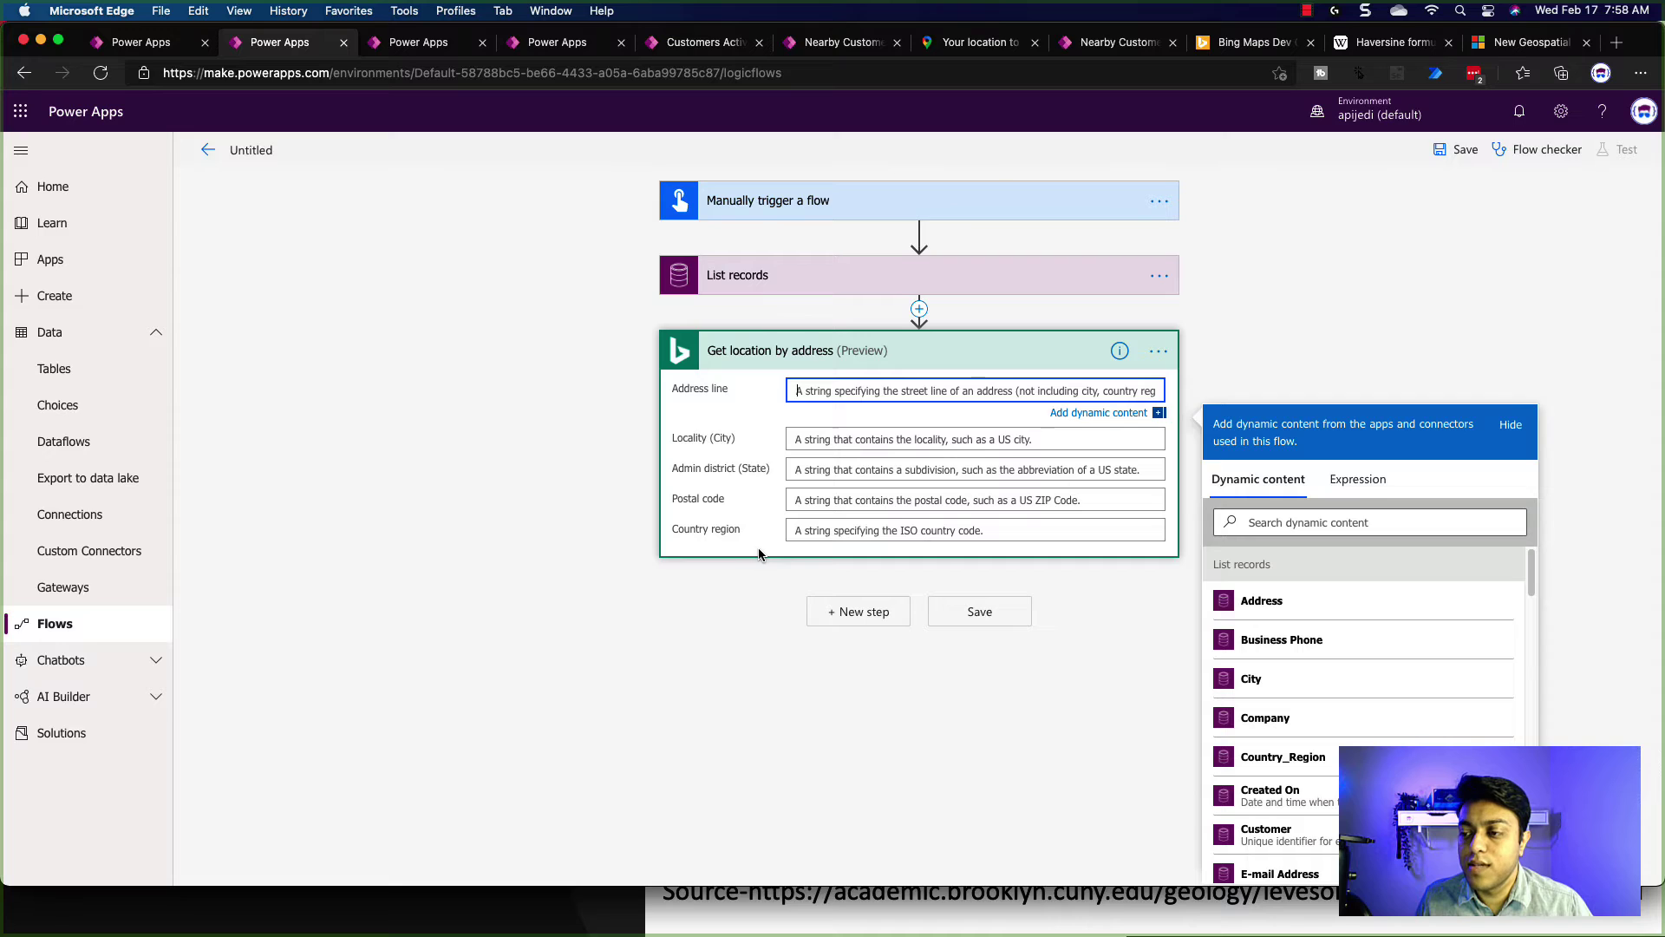
click(1268, 610)
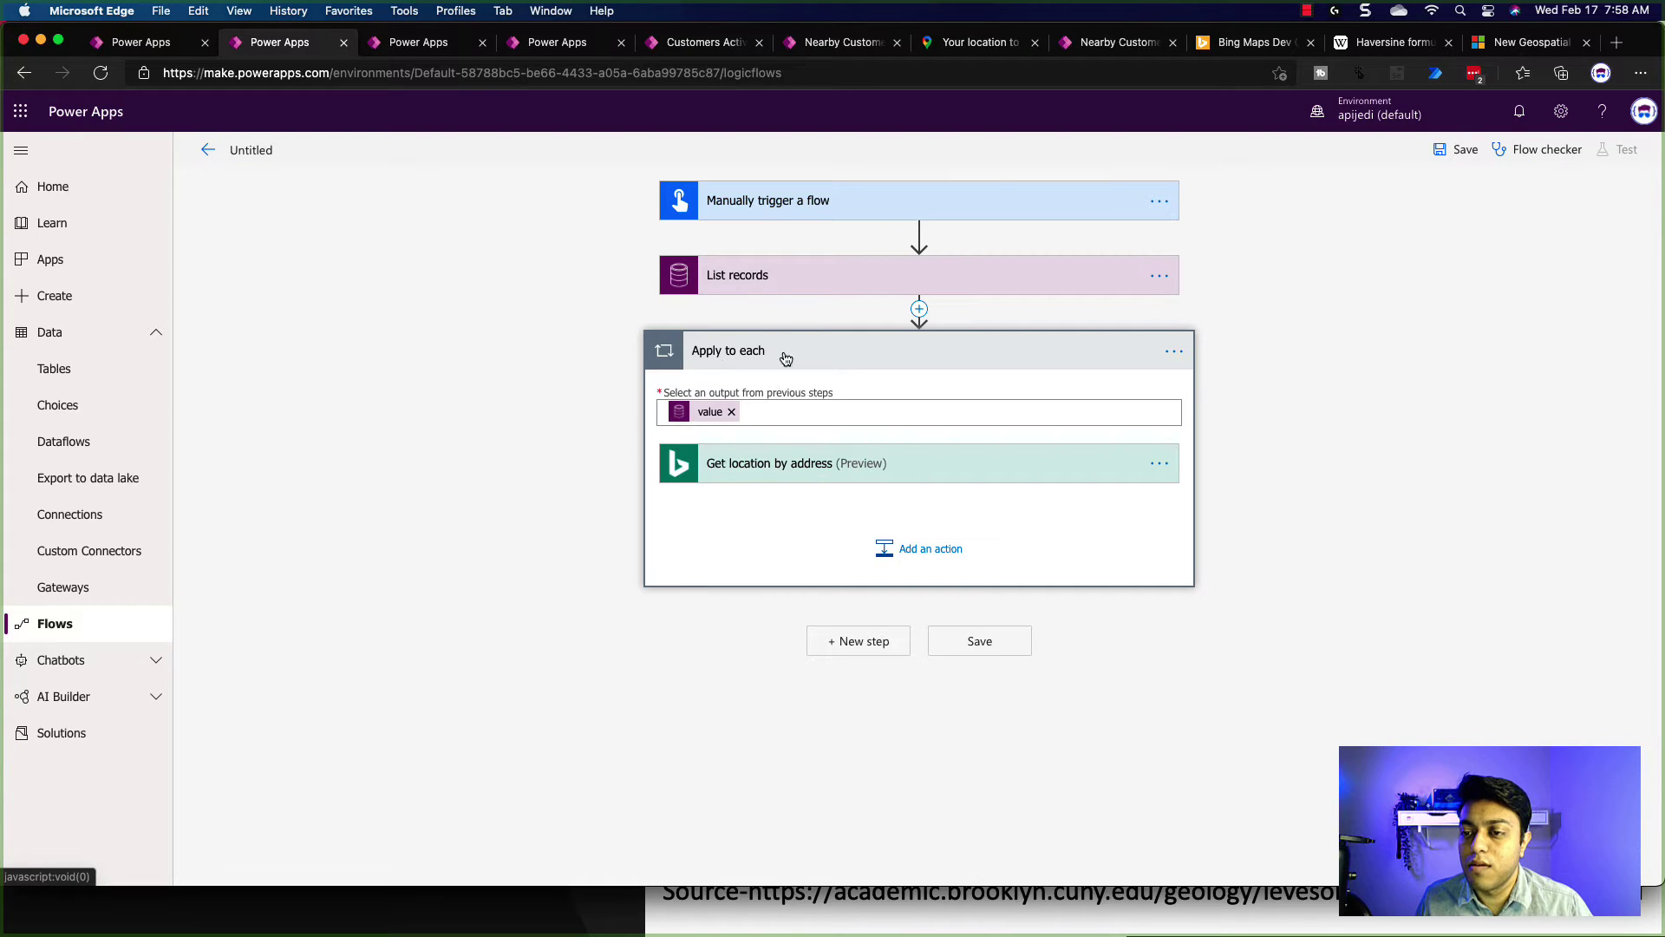
click(796, 478)
click(1127, 544)
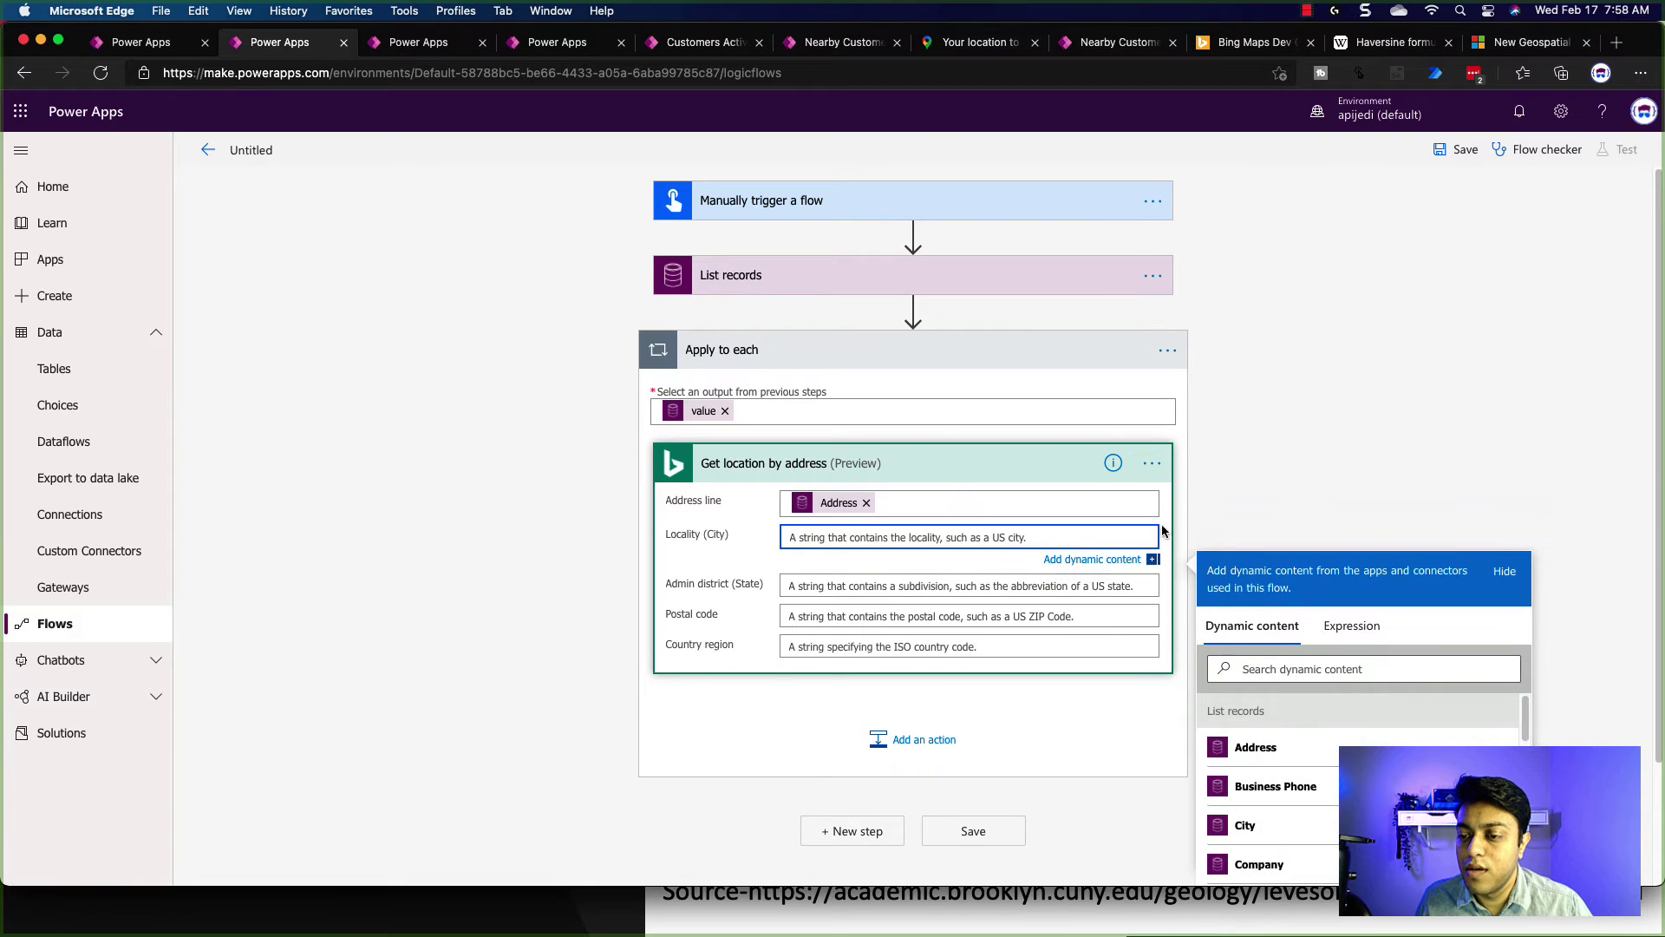
scroll(1228, 486, down, 1)
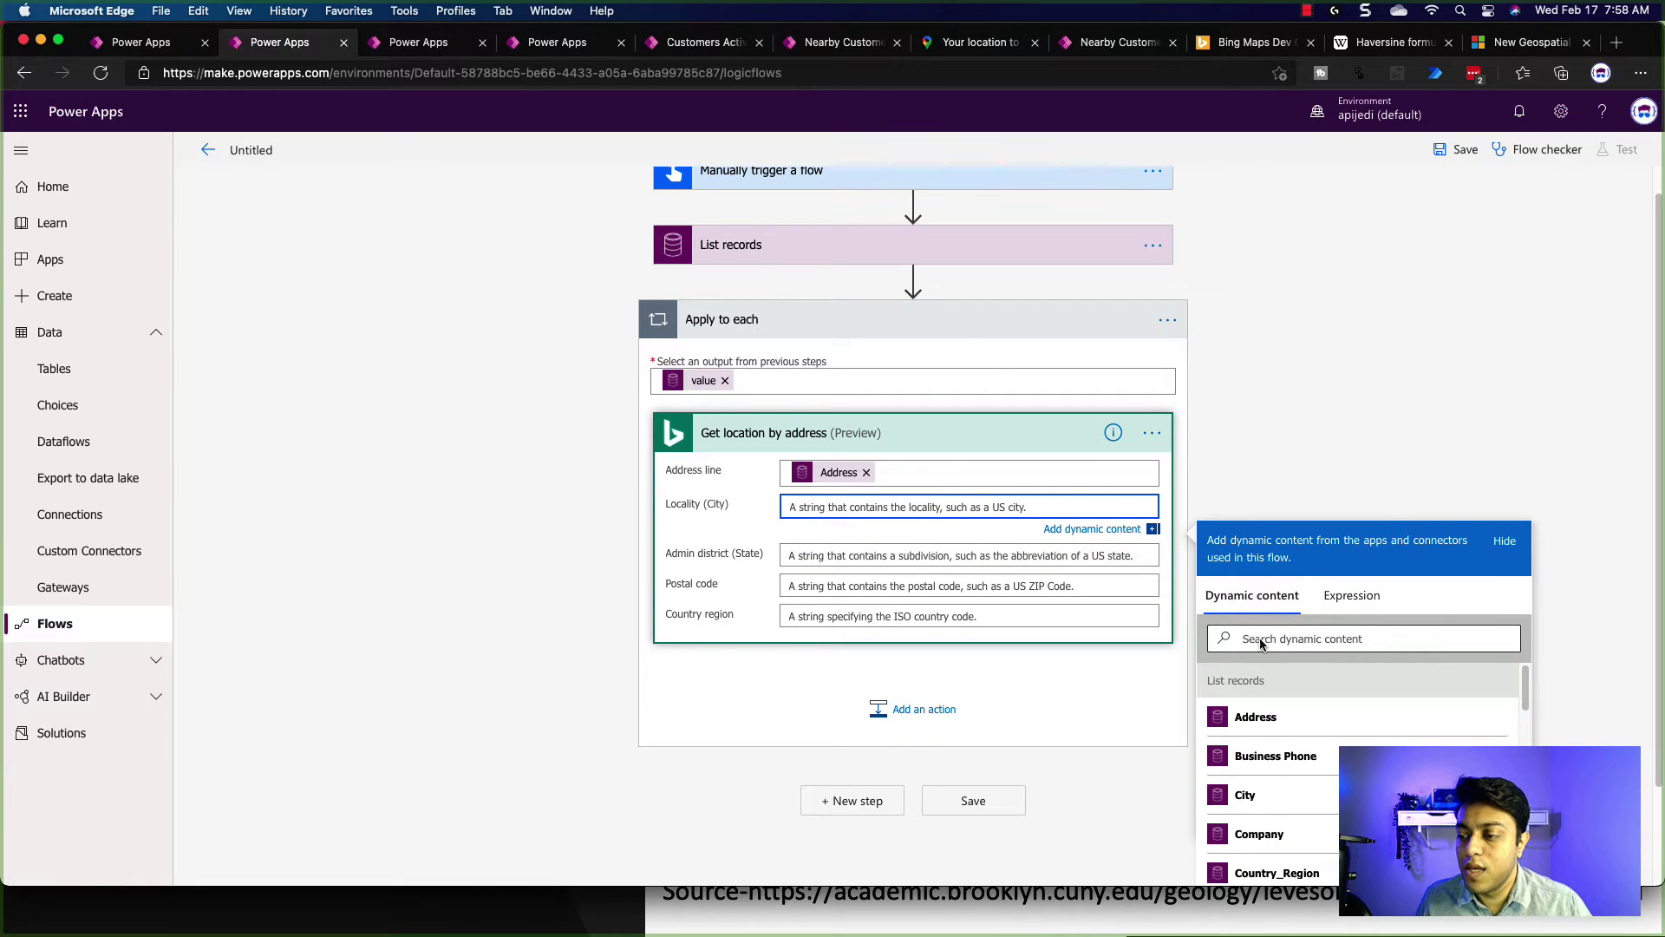
click(1251, 794)
Map the location action's Admin district (State) to the record's State_Province value
click(831, 562)
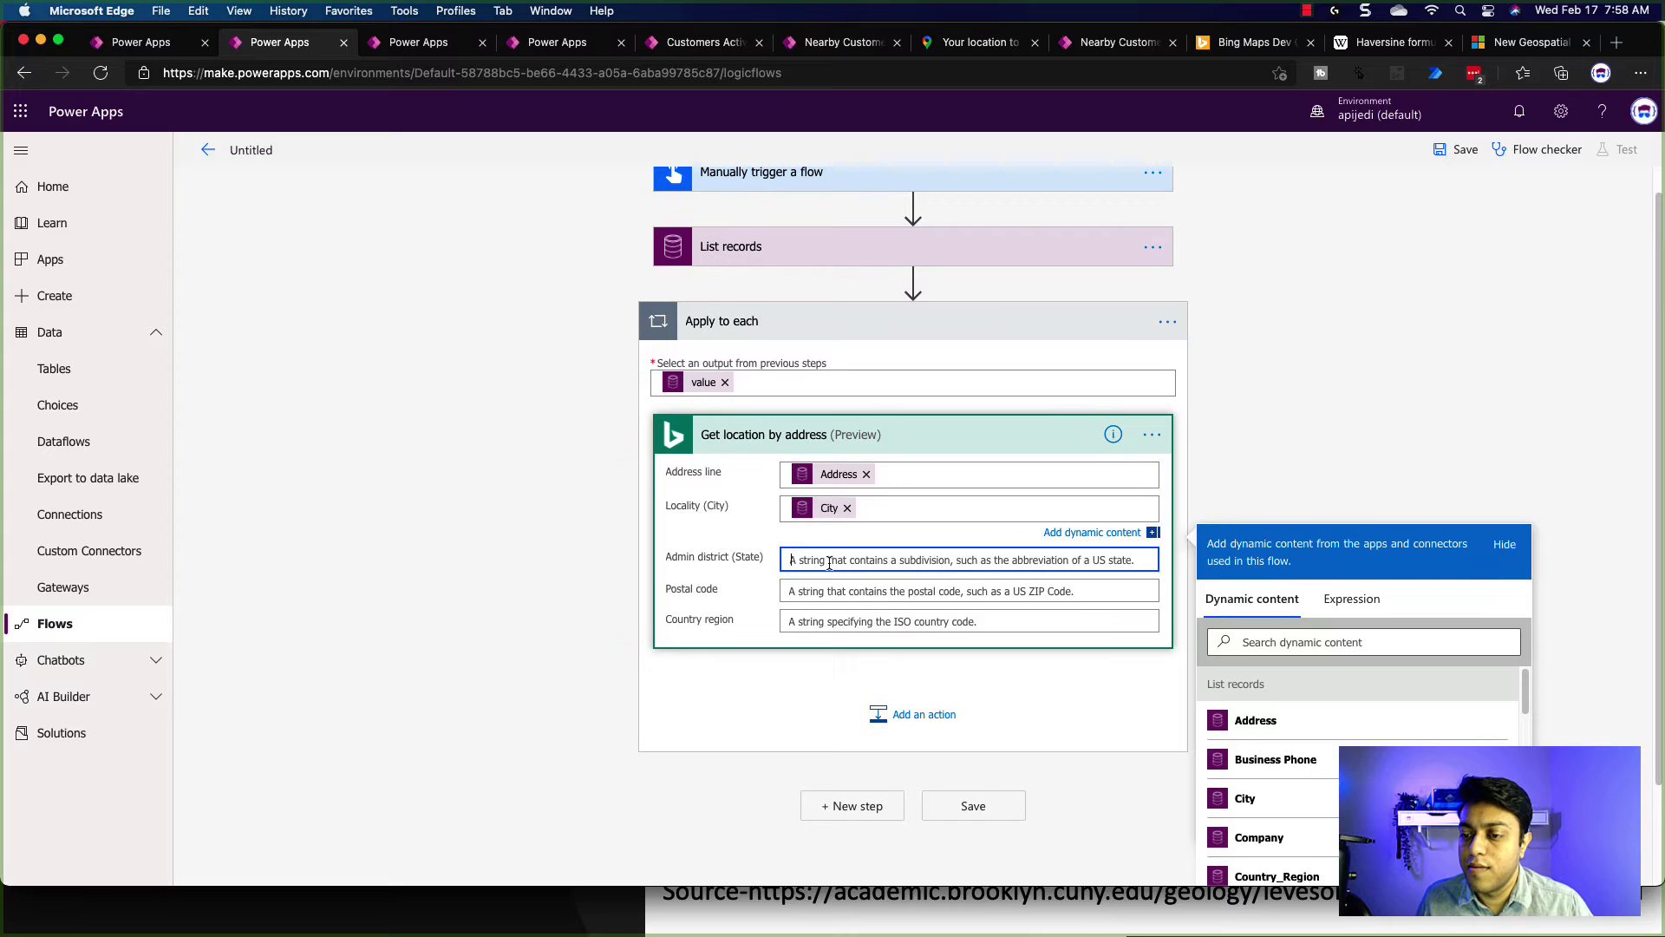
scroll(1333, 713, down, 3)
scroll(1323, 733, down, 10)
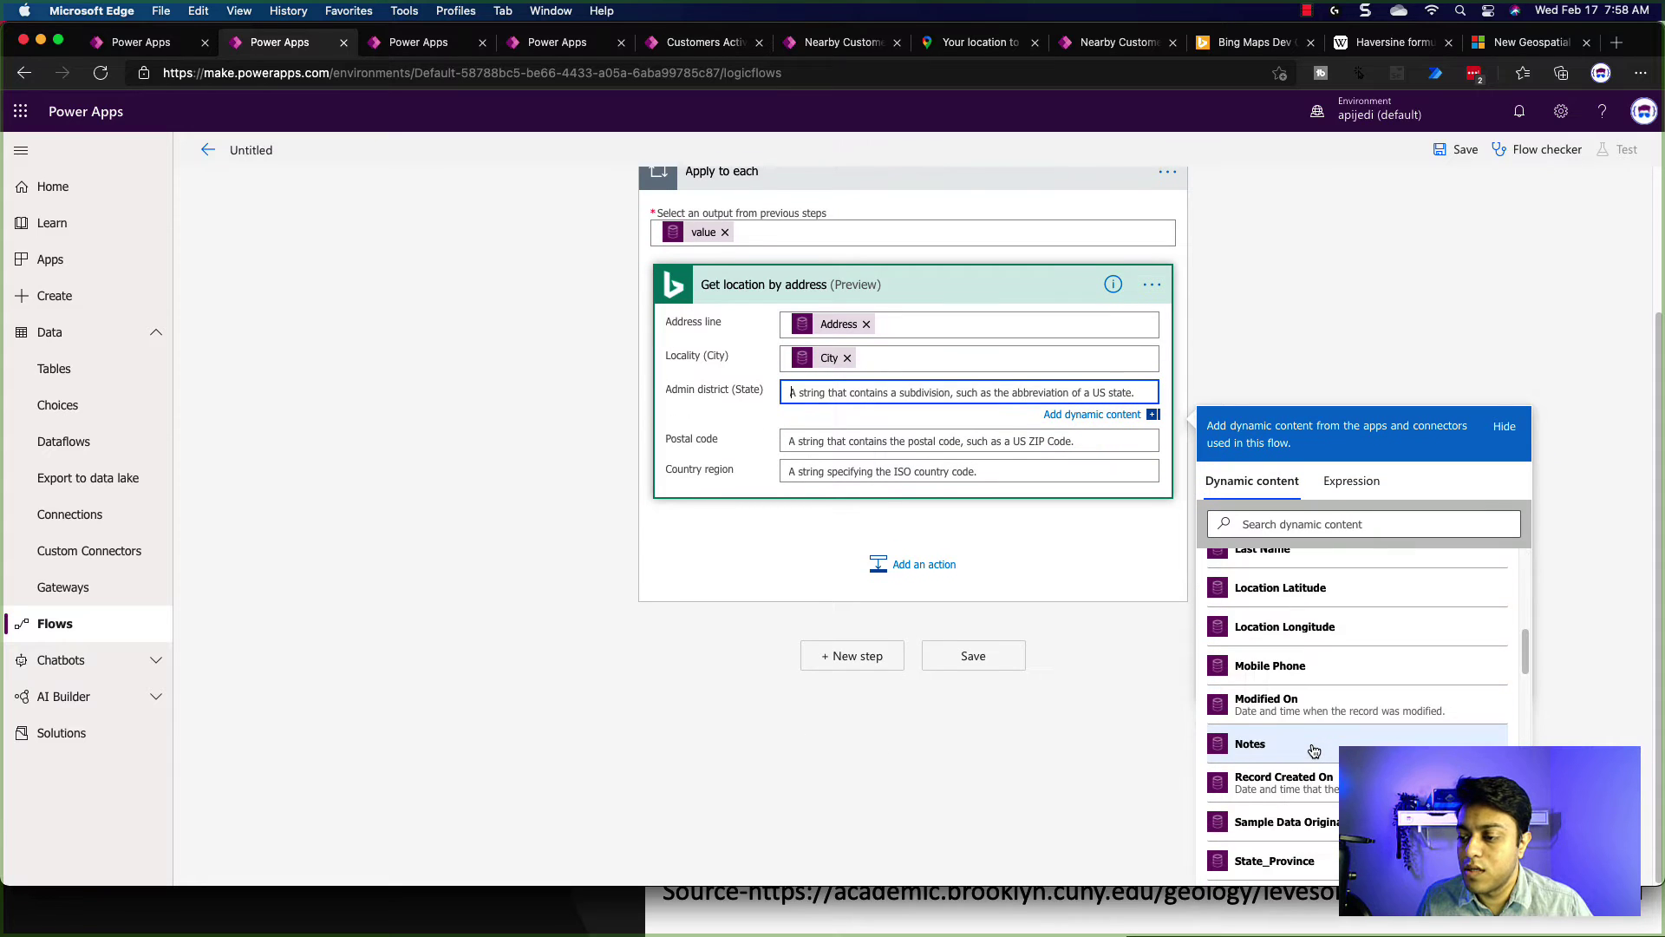
scroll(1314, 750, down, 2)
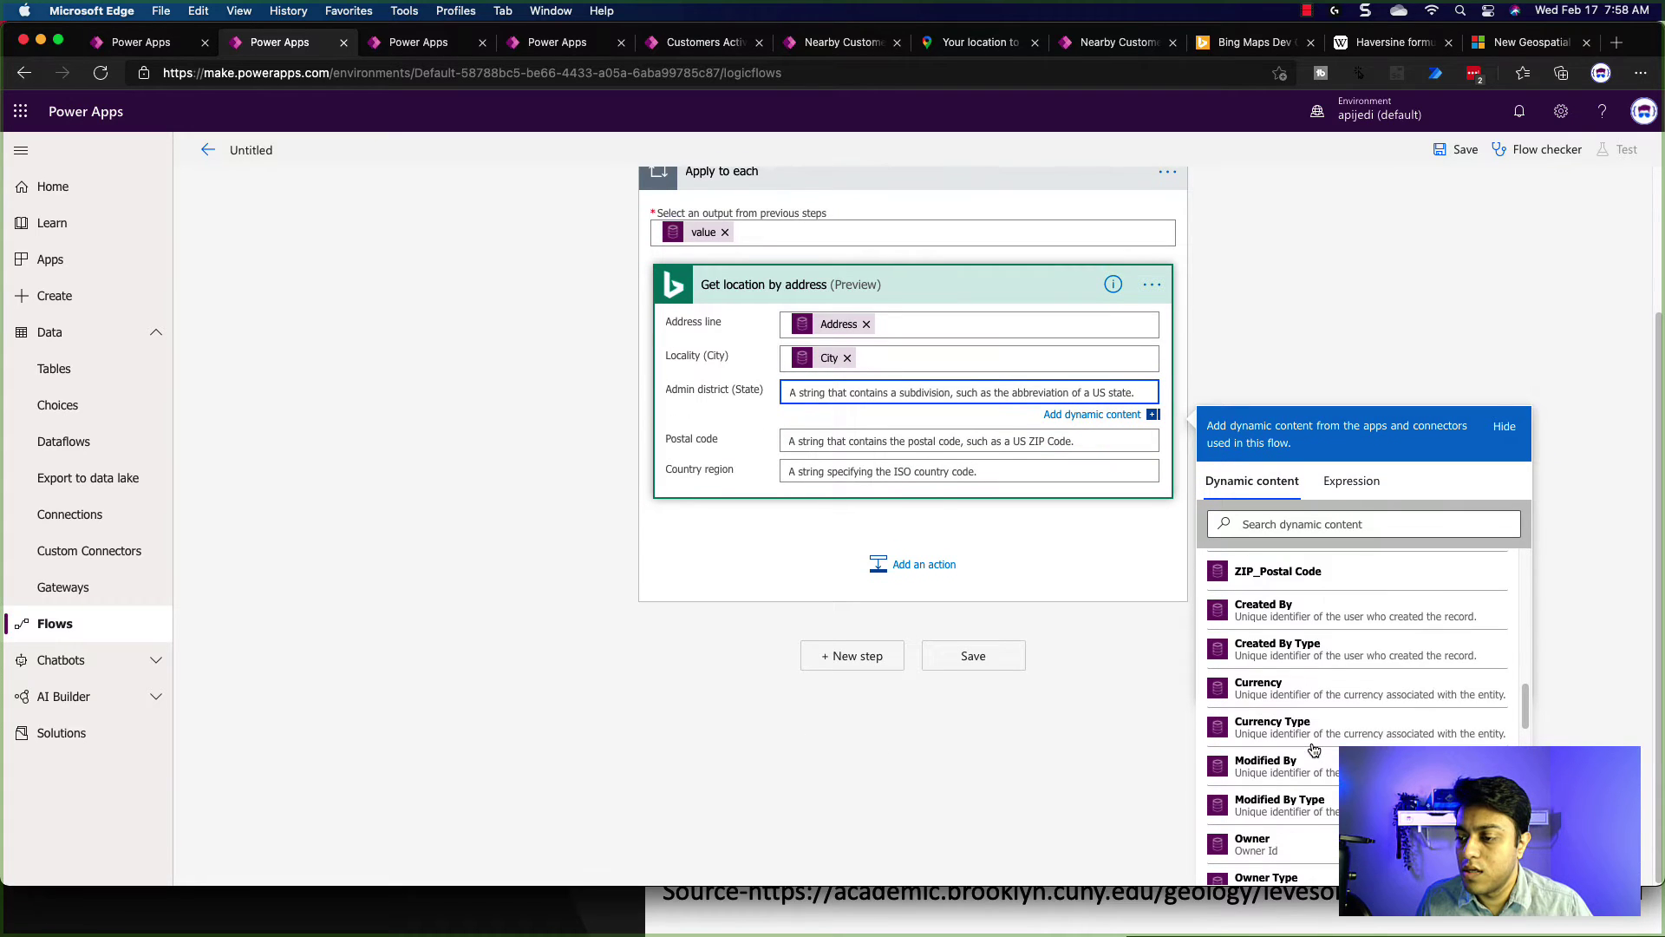
click(1286, 526)
text(st)
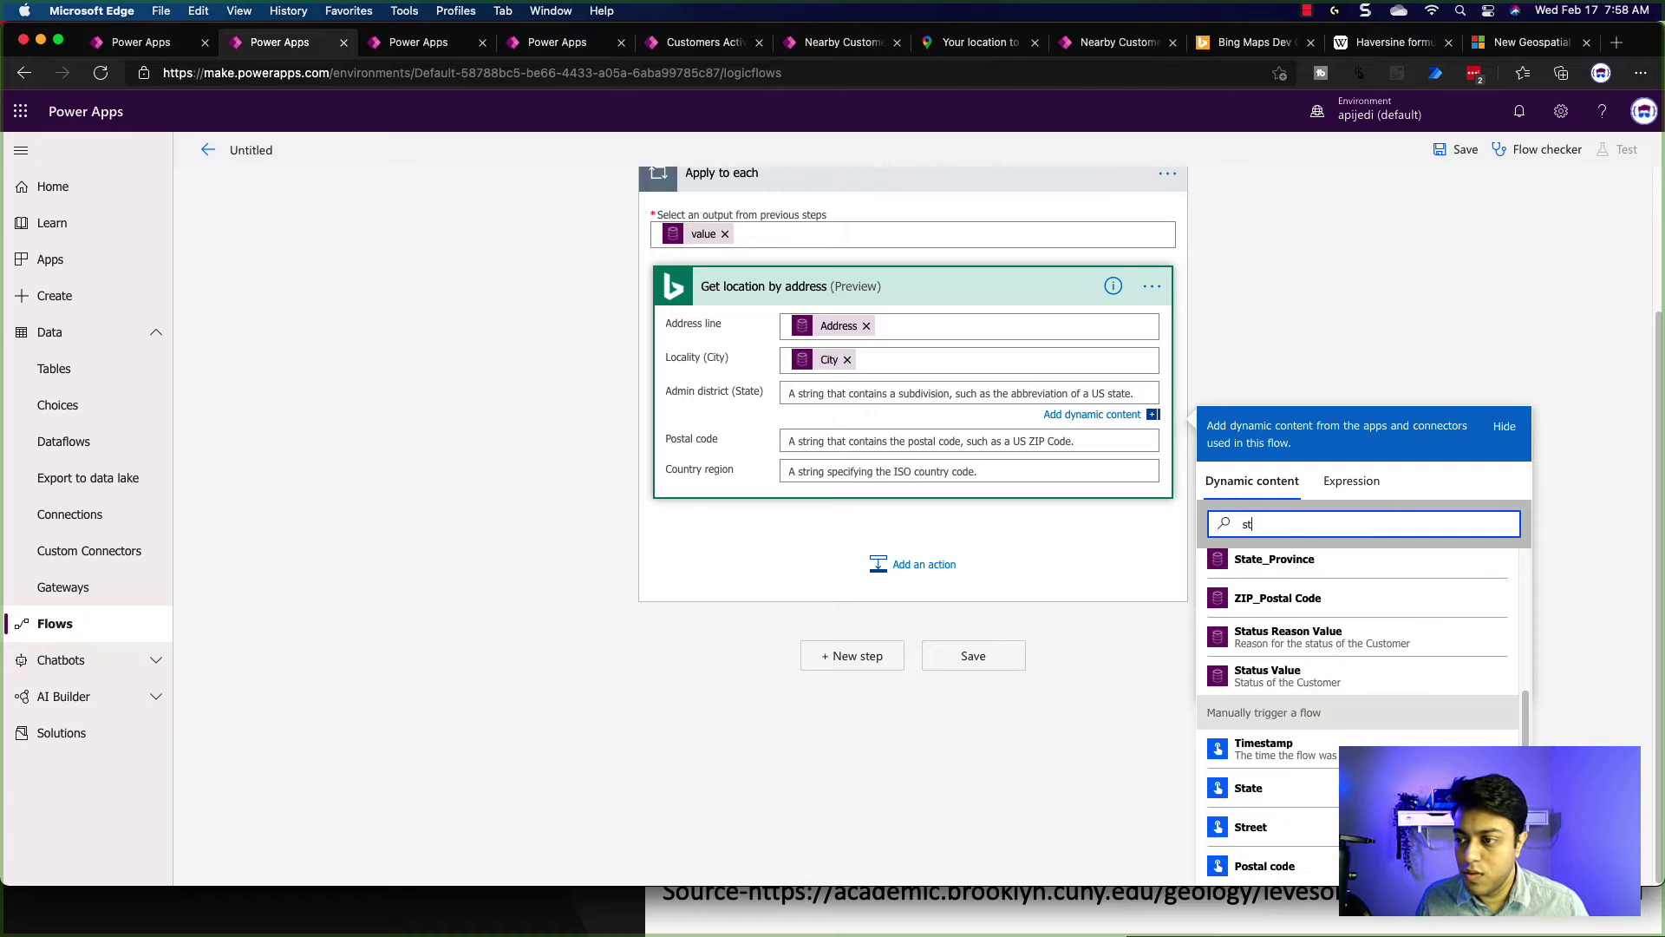
click(1274, 564)
Map the location action's Postal code to the record's ZIP_Postal Code and its Country region to Country_Region
click(888, 441)
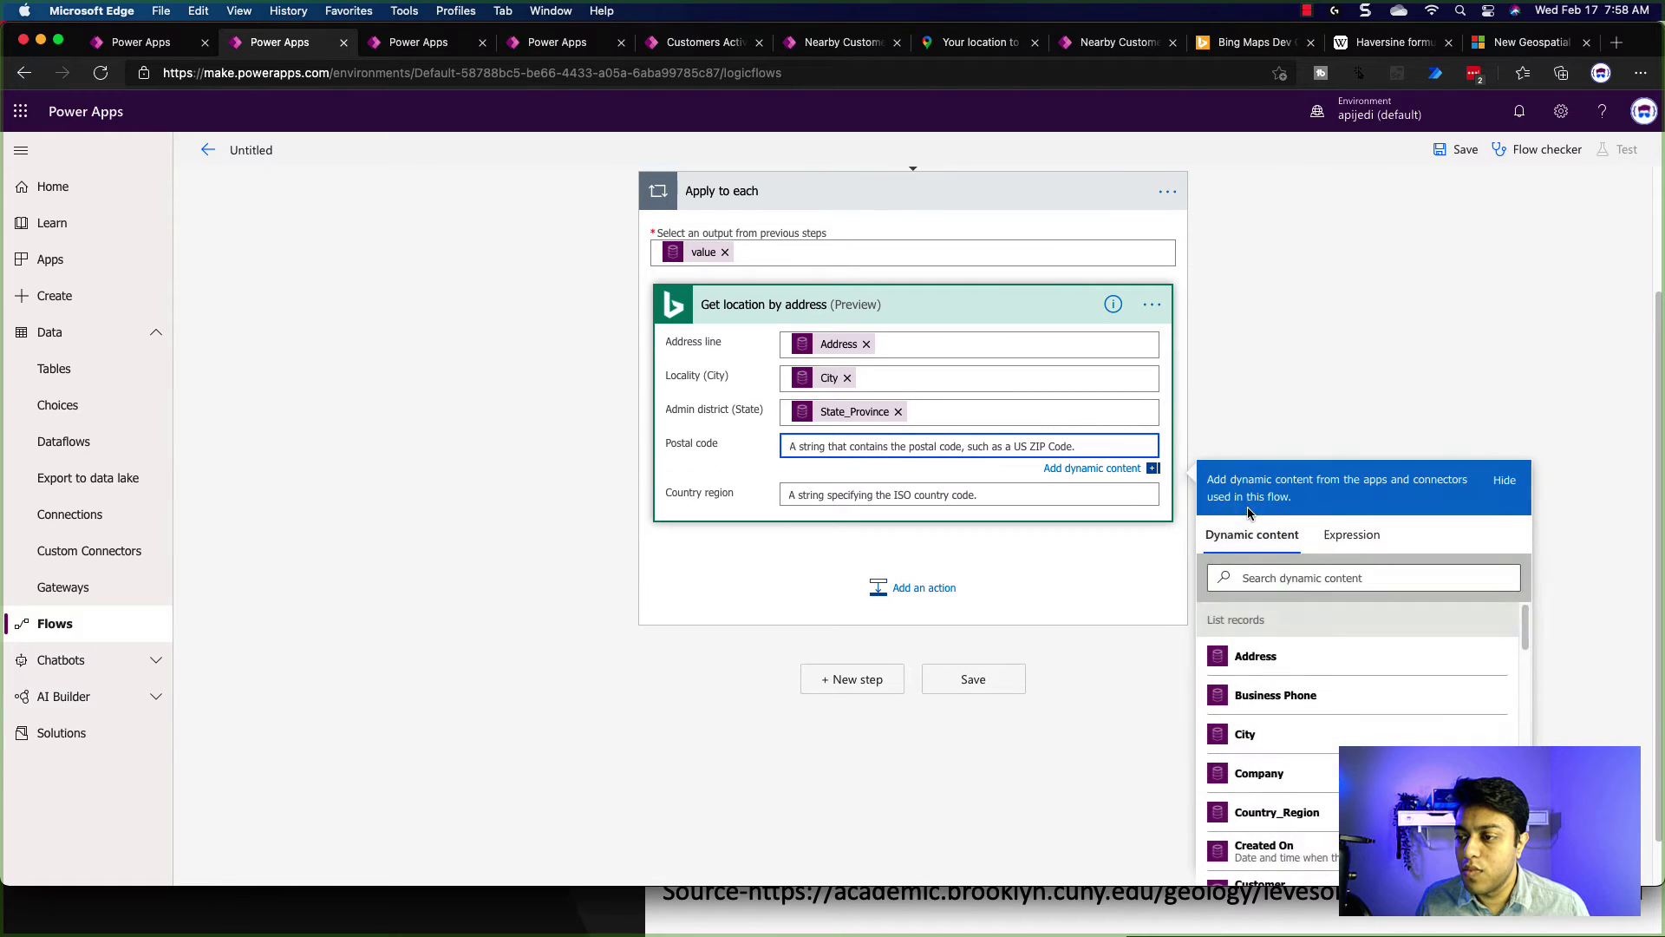
click(1256, 585)
text(pos)
click(1276, 655)
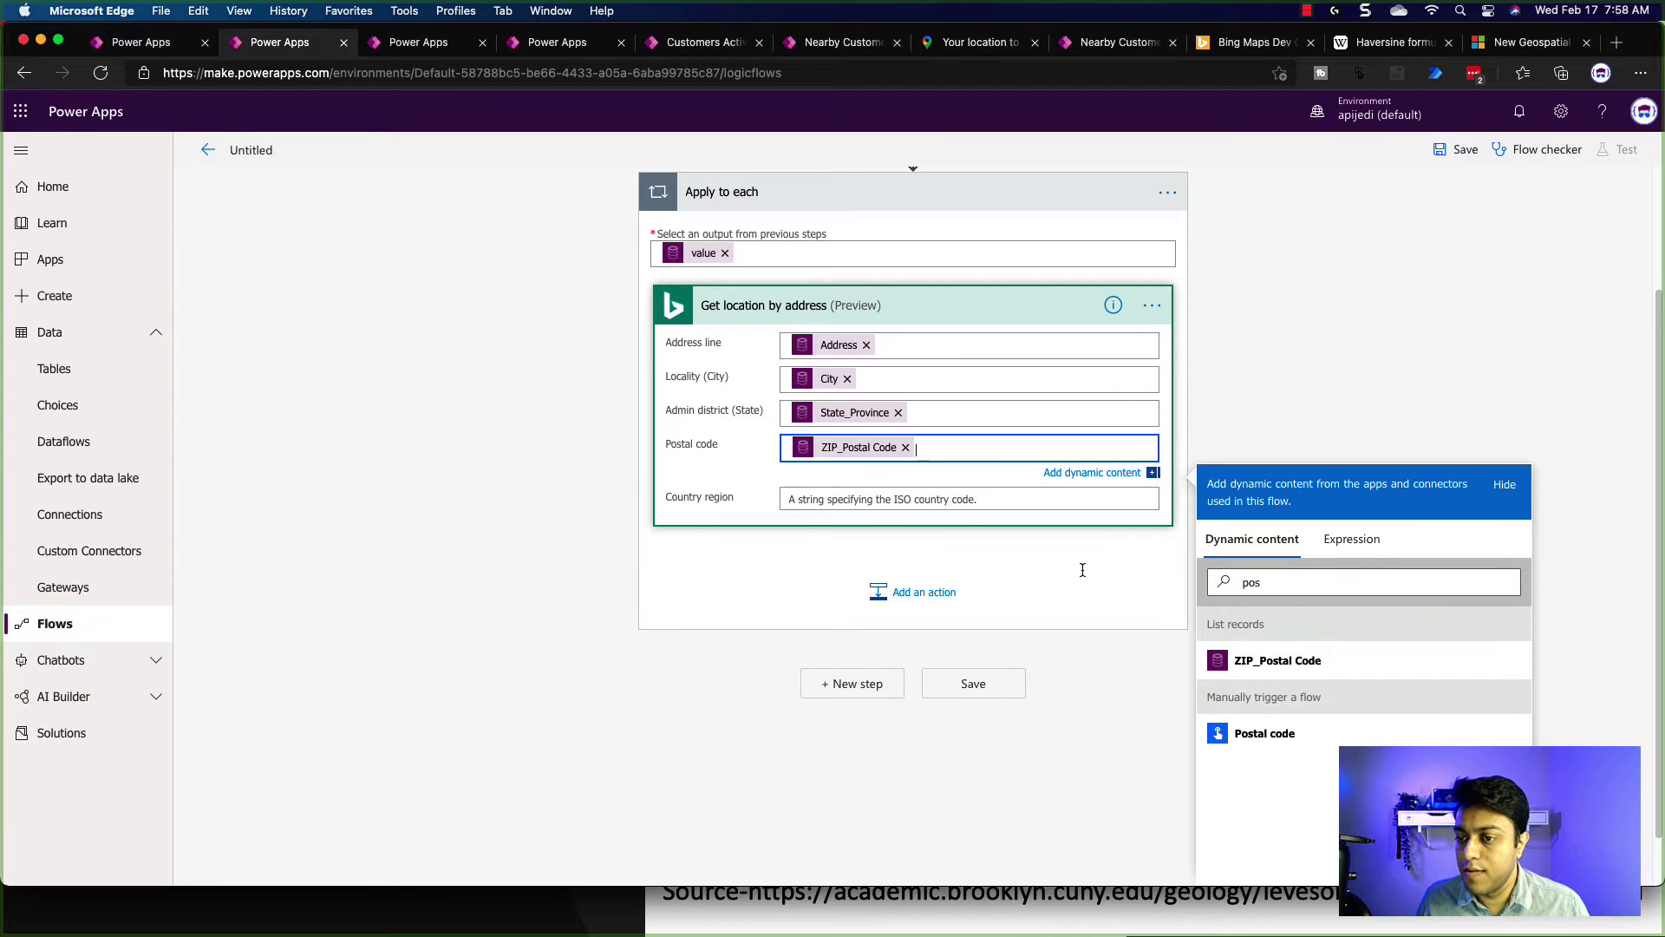
click(865, 500)
click(1260, 630)
text(cou)
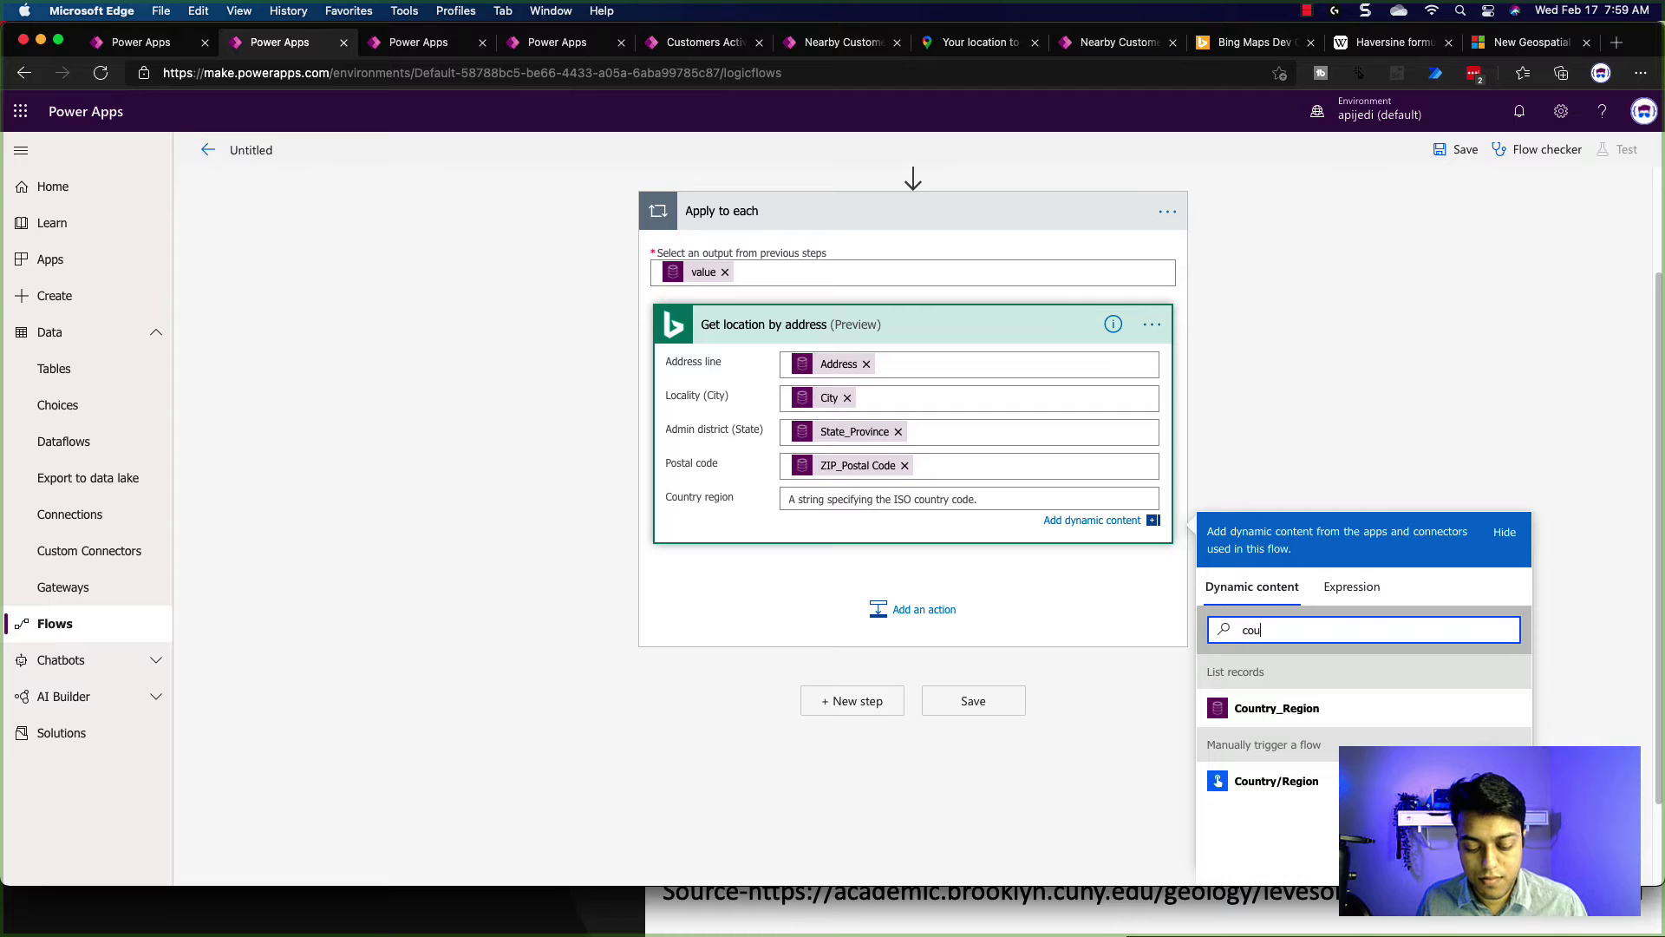
click(1283, 704)
Add the Common Data Service Update a record action after Get location by address, inside the Apply to each loop
click(922, 612)
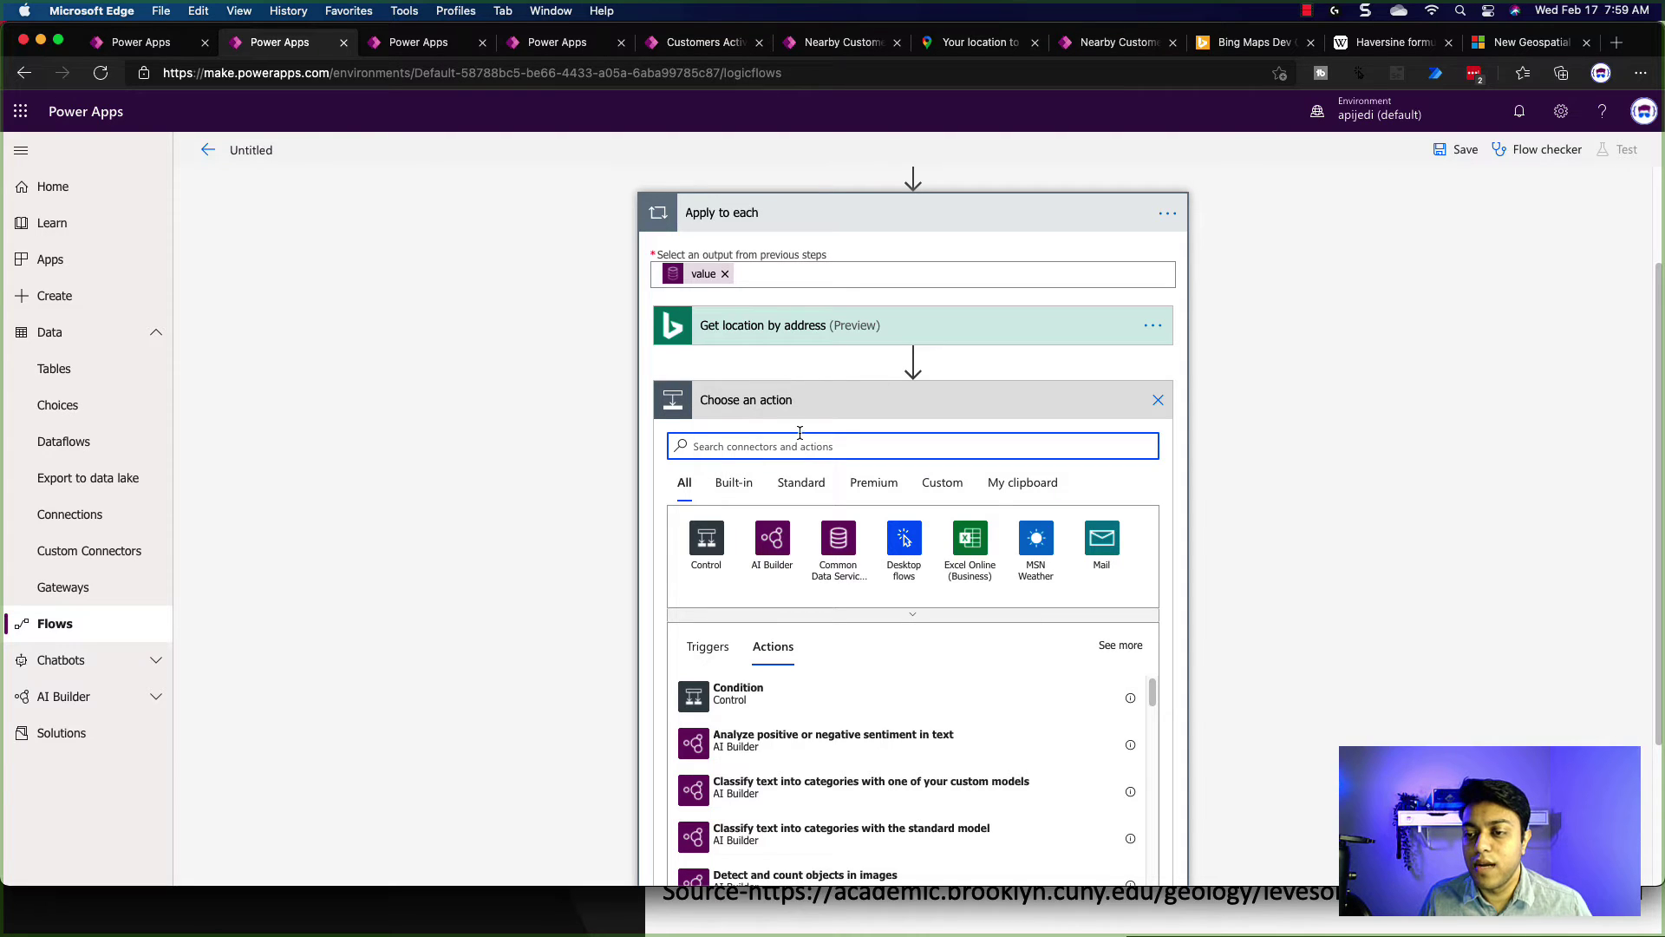
text(comm)
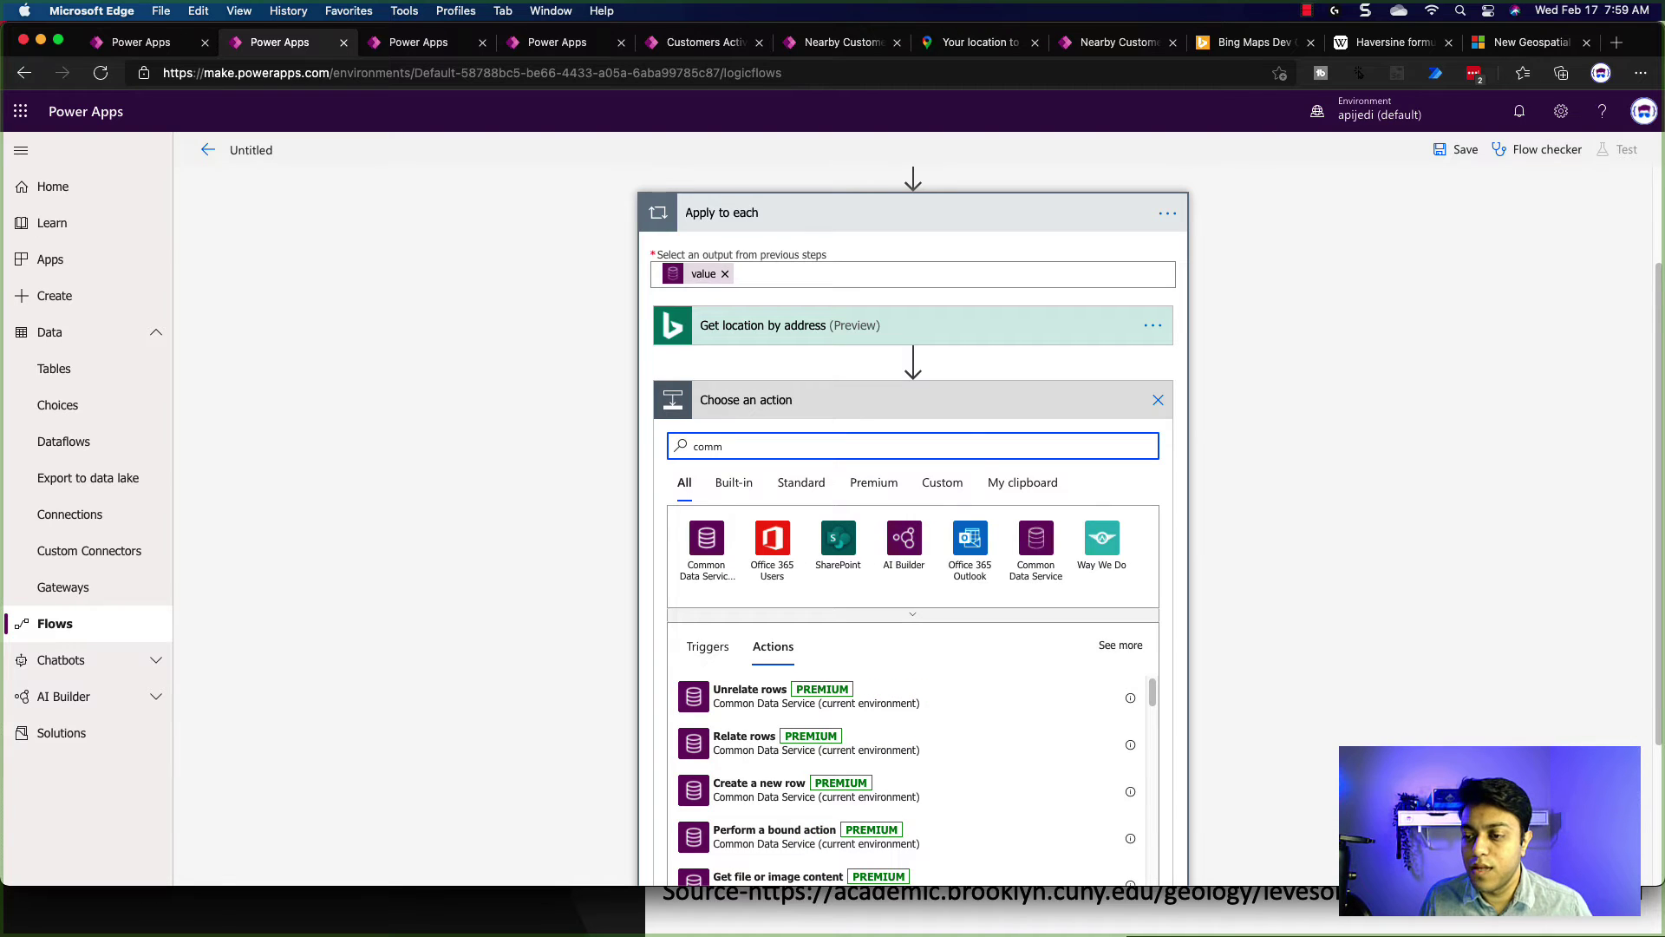
click(1042, 553)
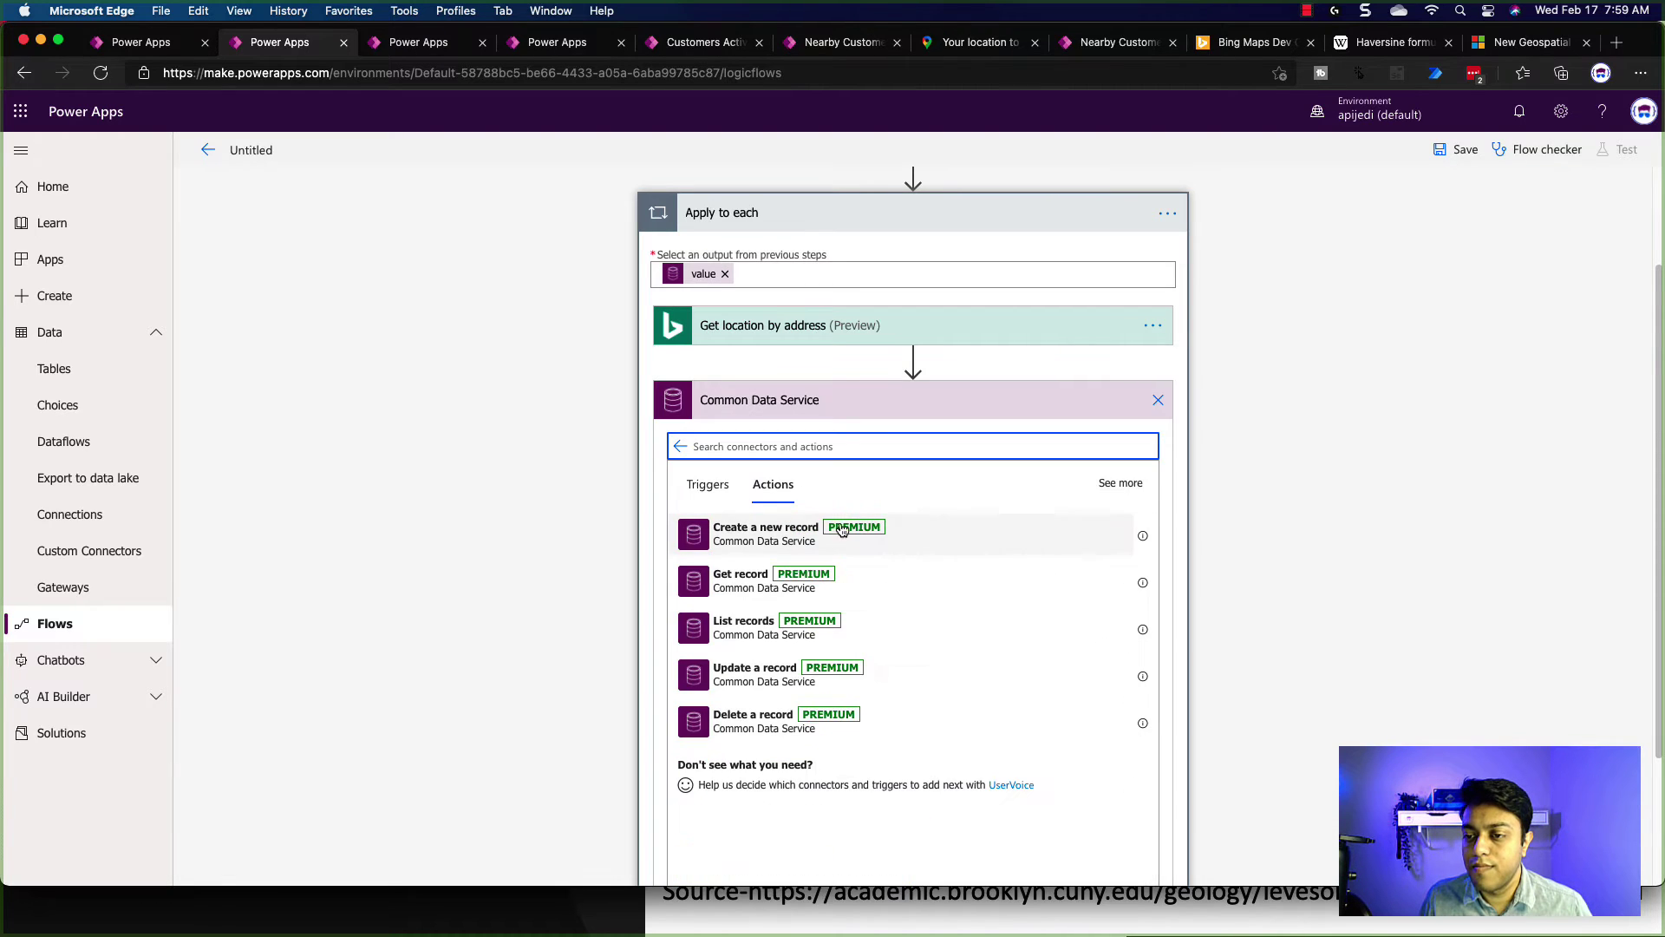
click(790, 672)
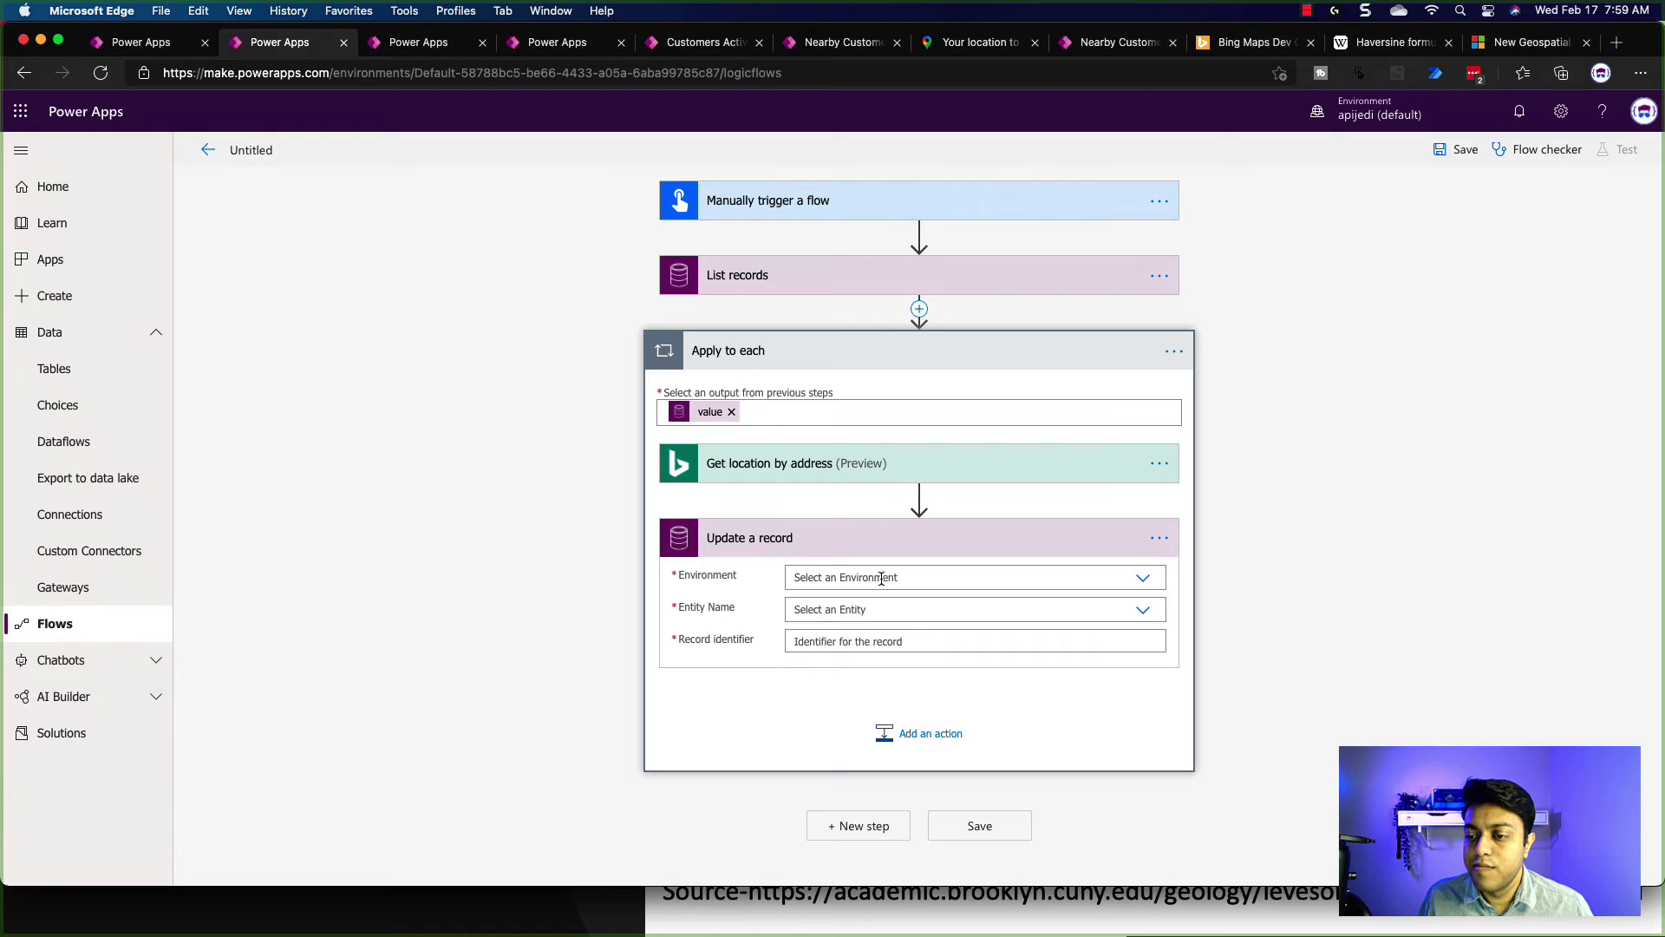
Set the Update a record environment to (Current) and its entity name to Customers
click(881, 578)
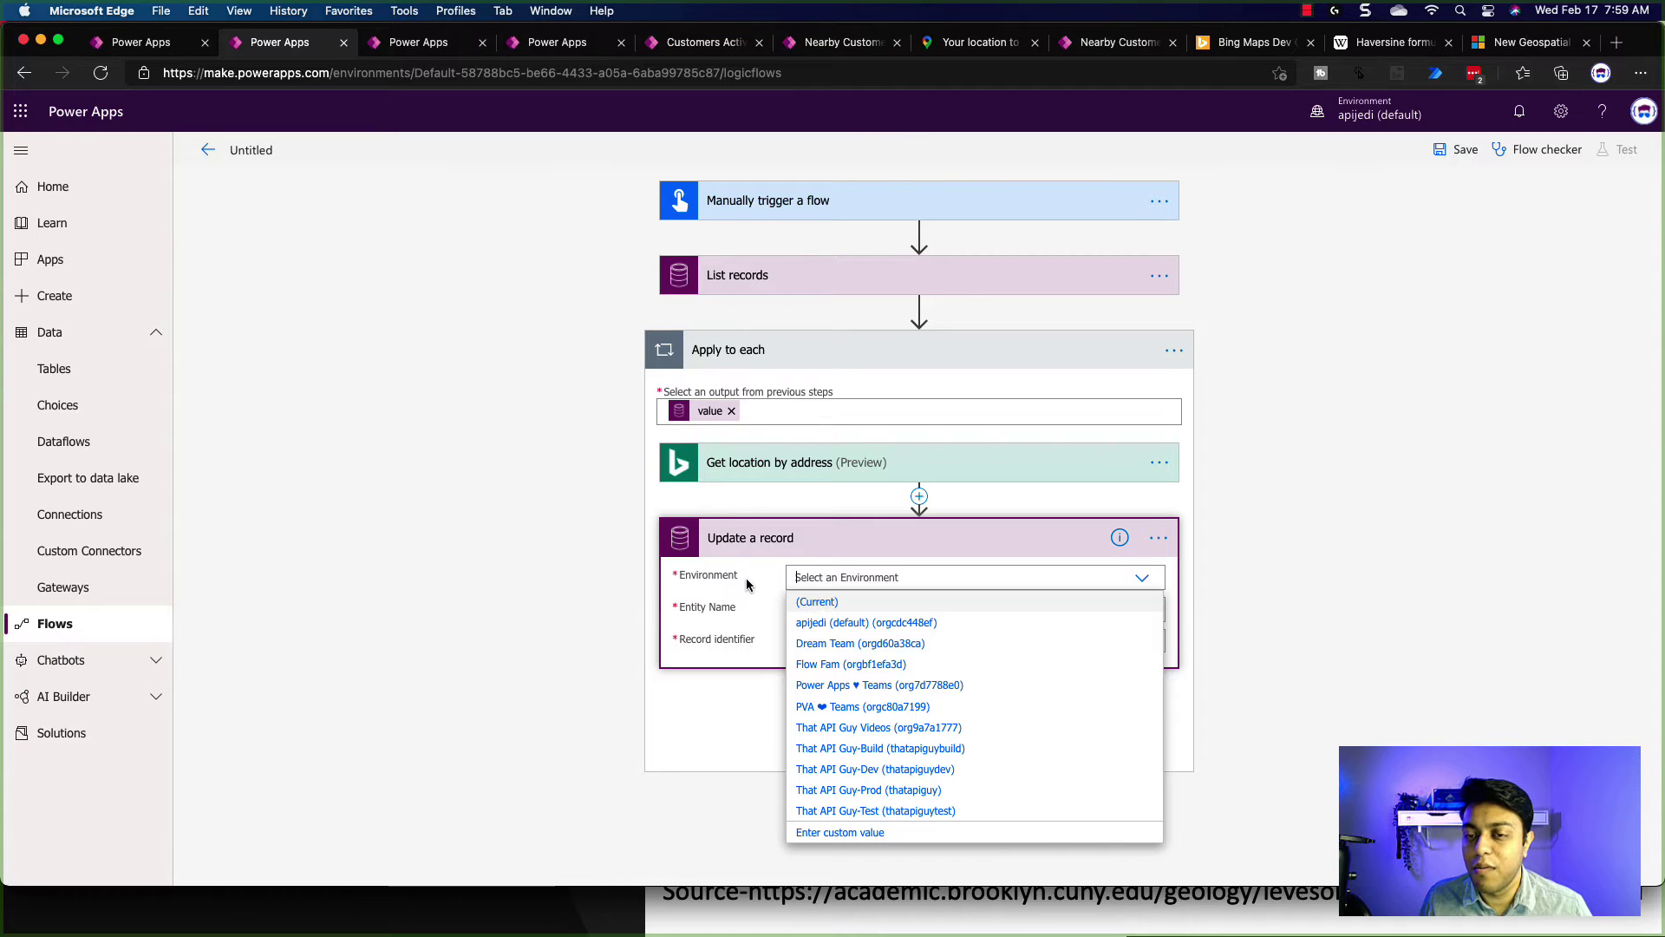
click(829, 609)
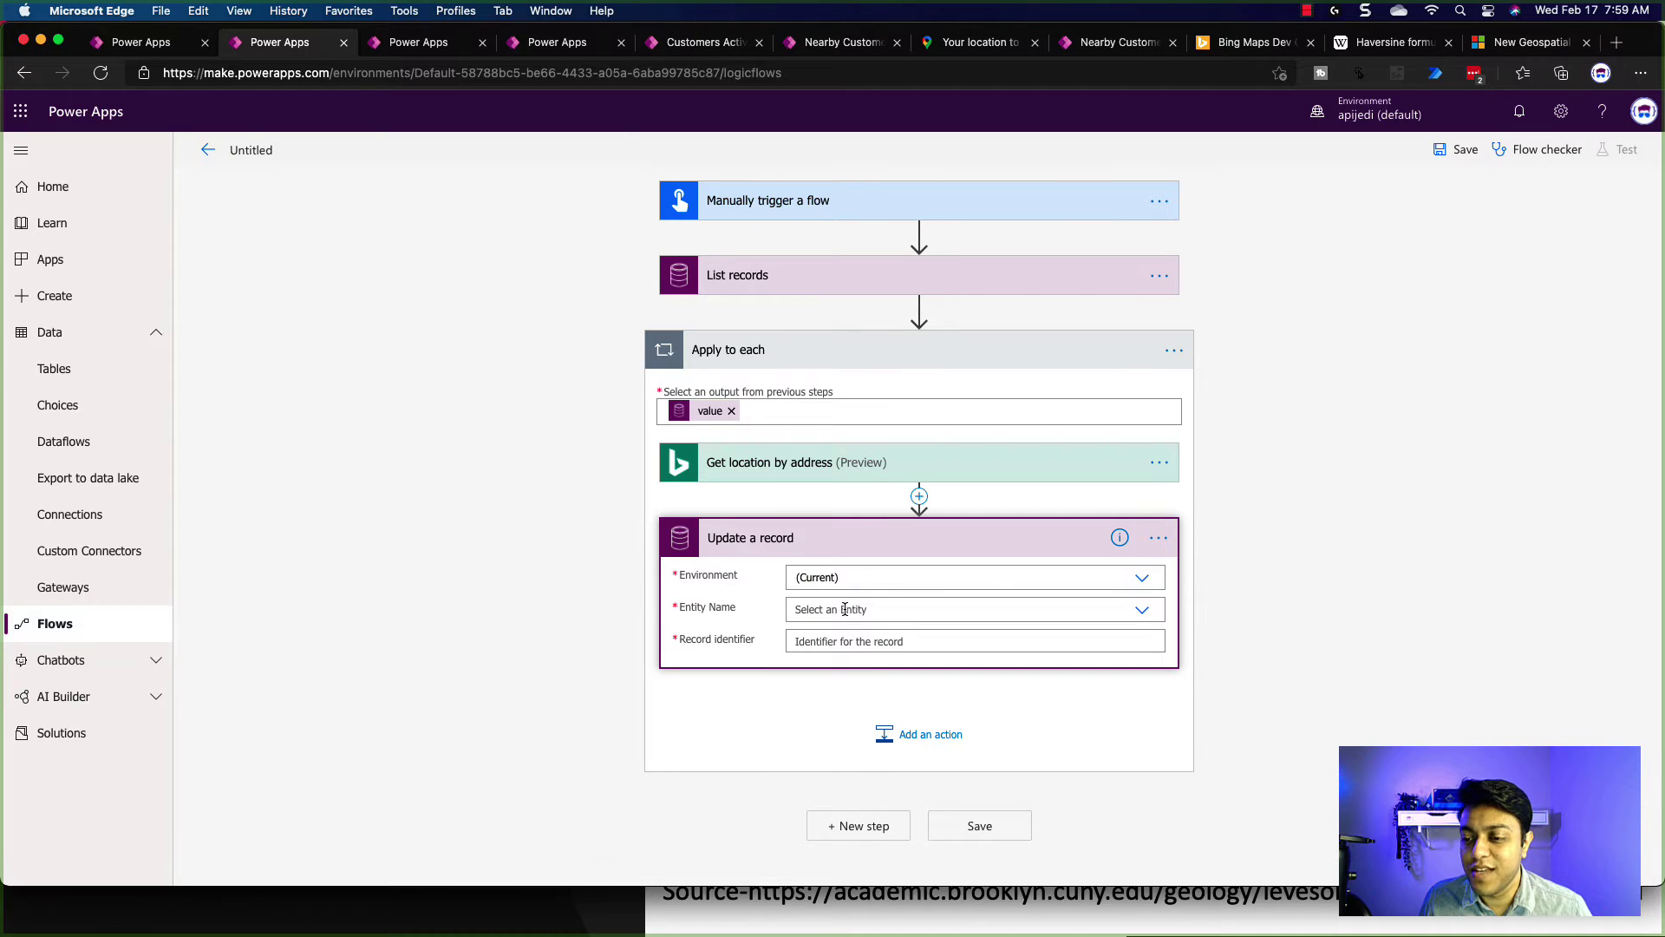
click(844, 609)
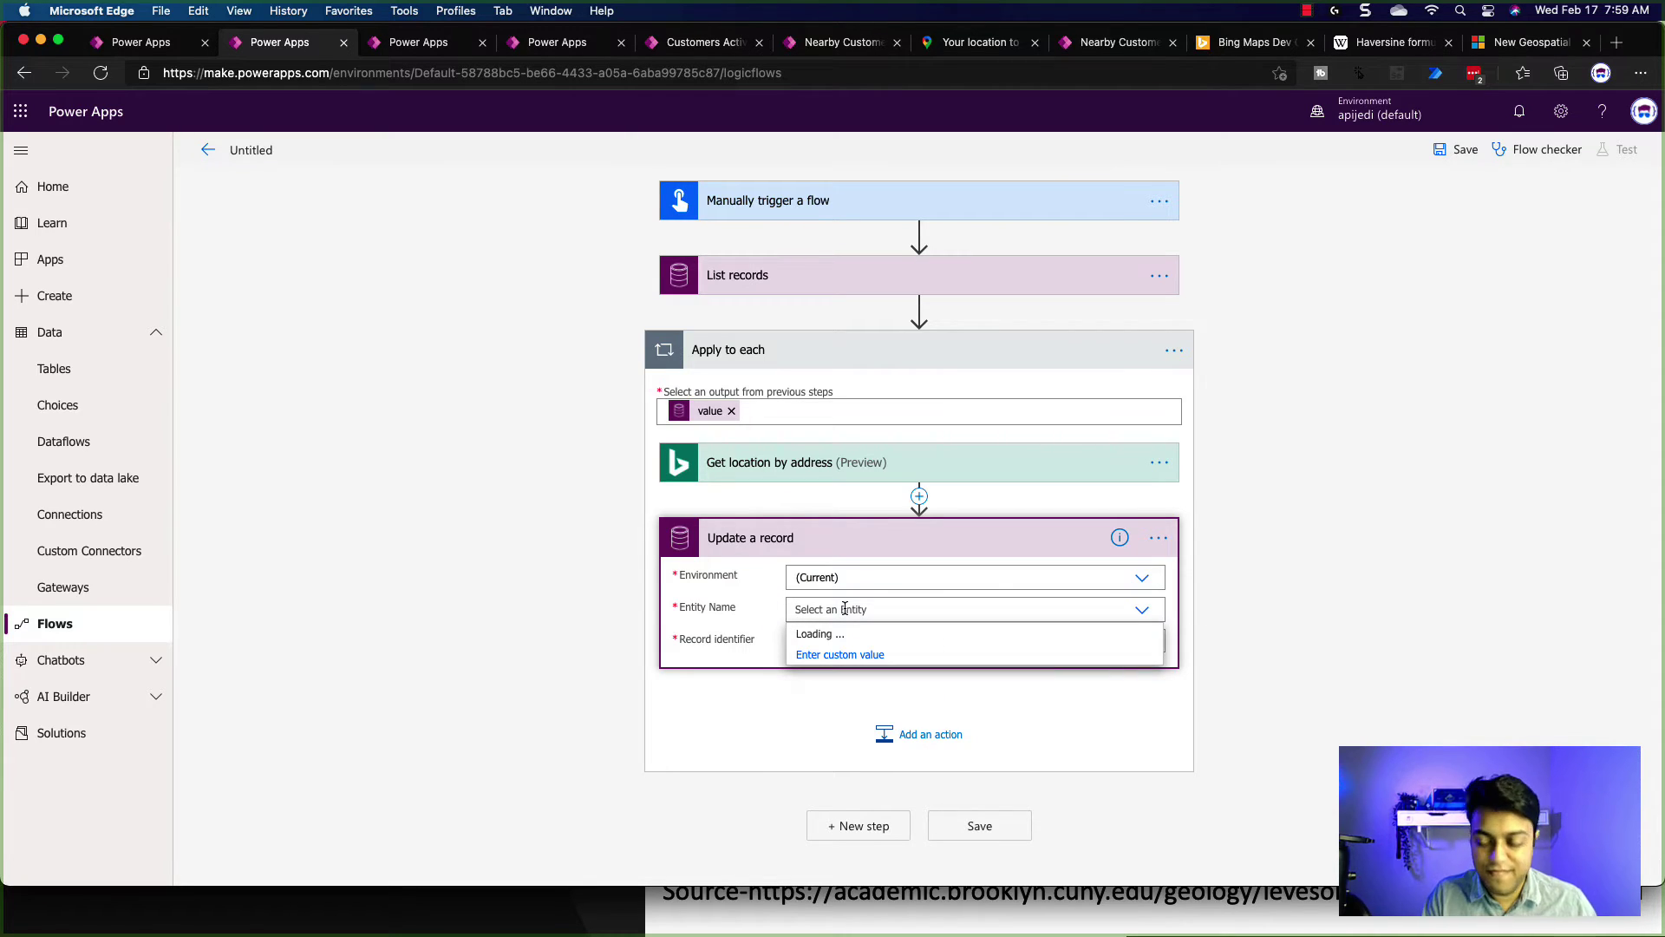
text(cus)
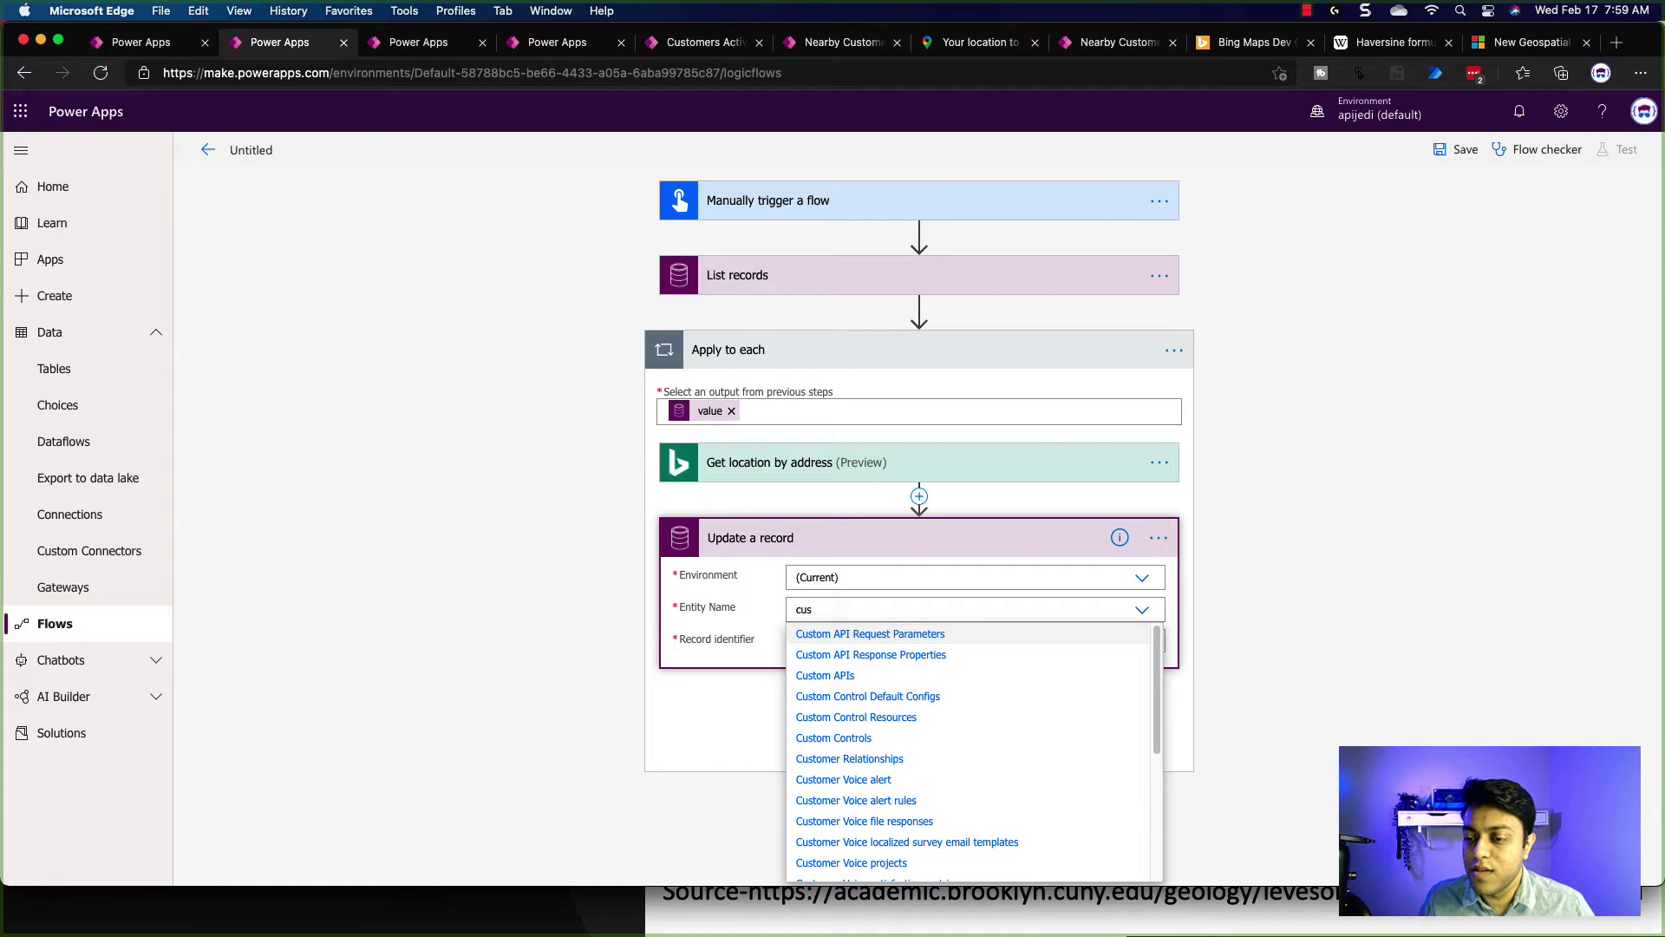
text(tomer)
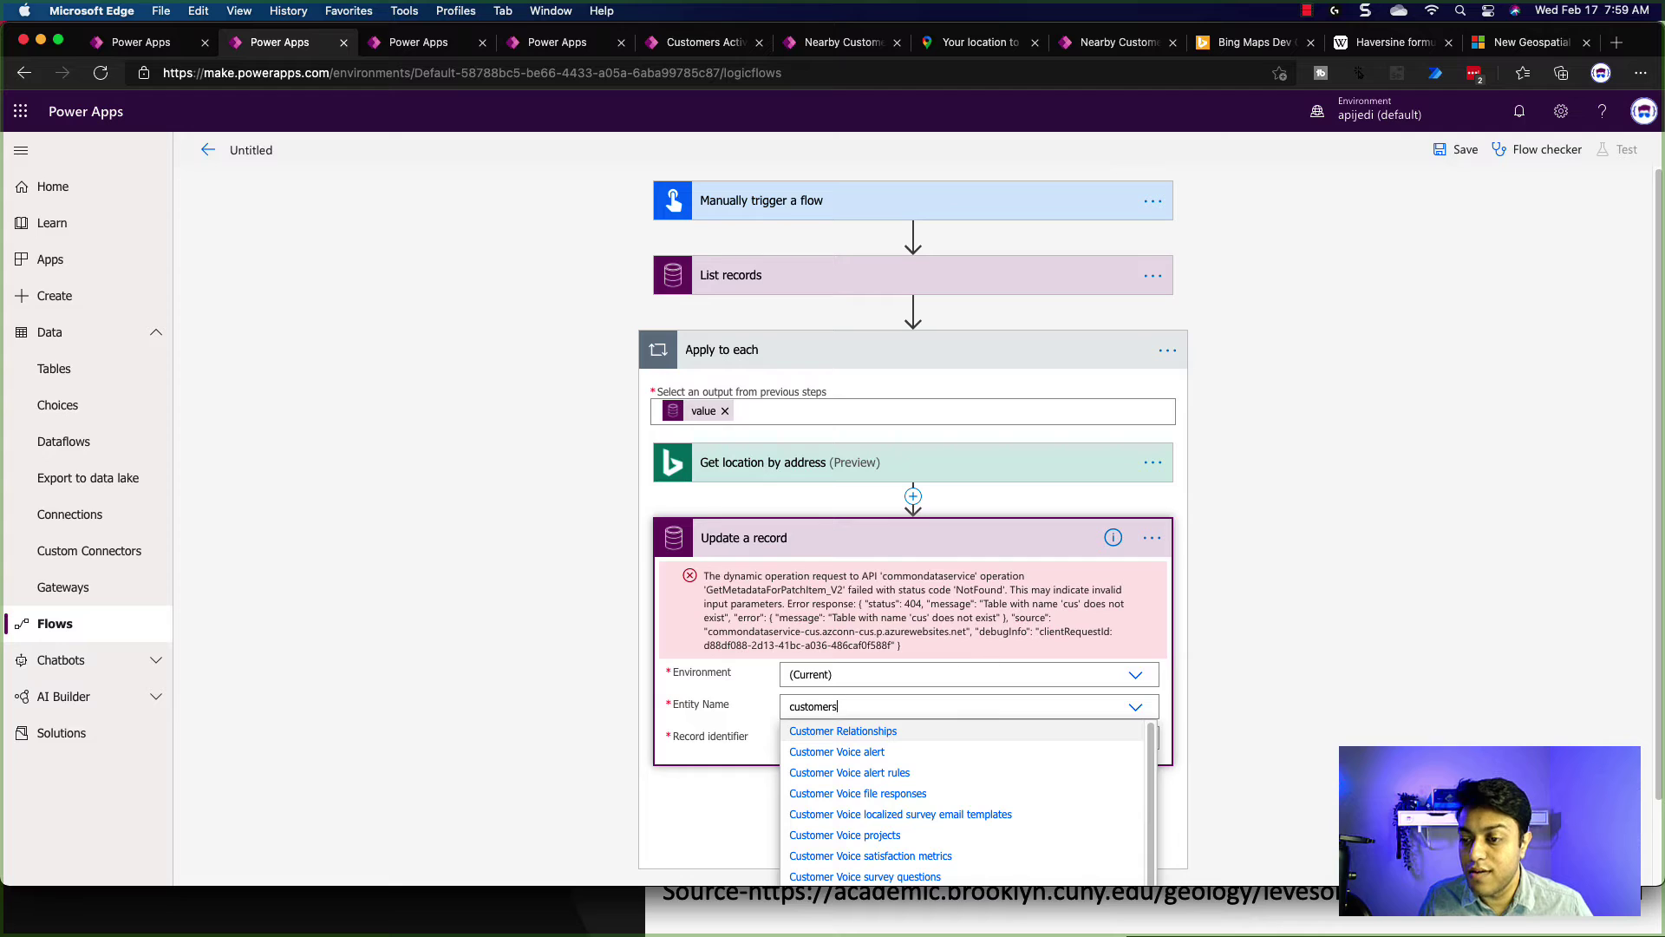
text(s)
click(836, 731)
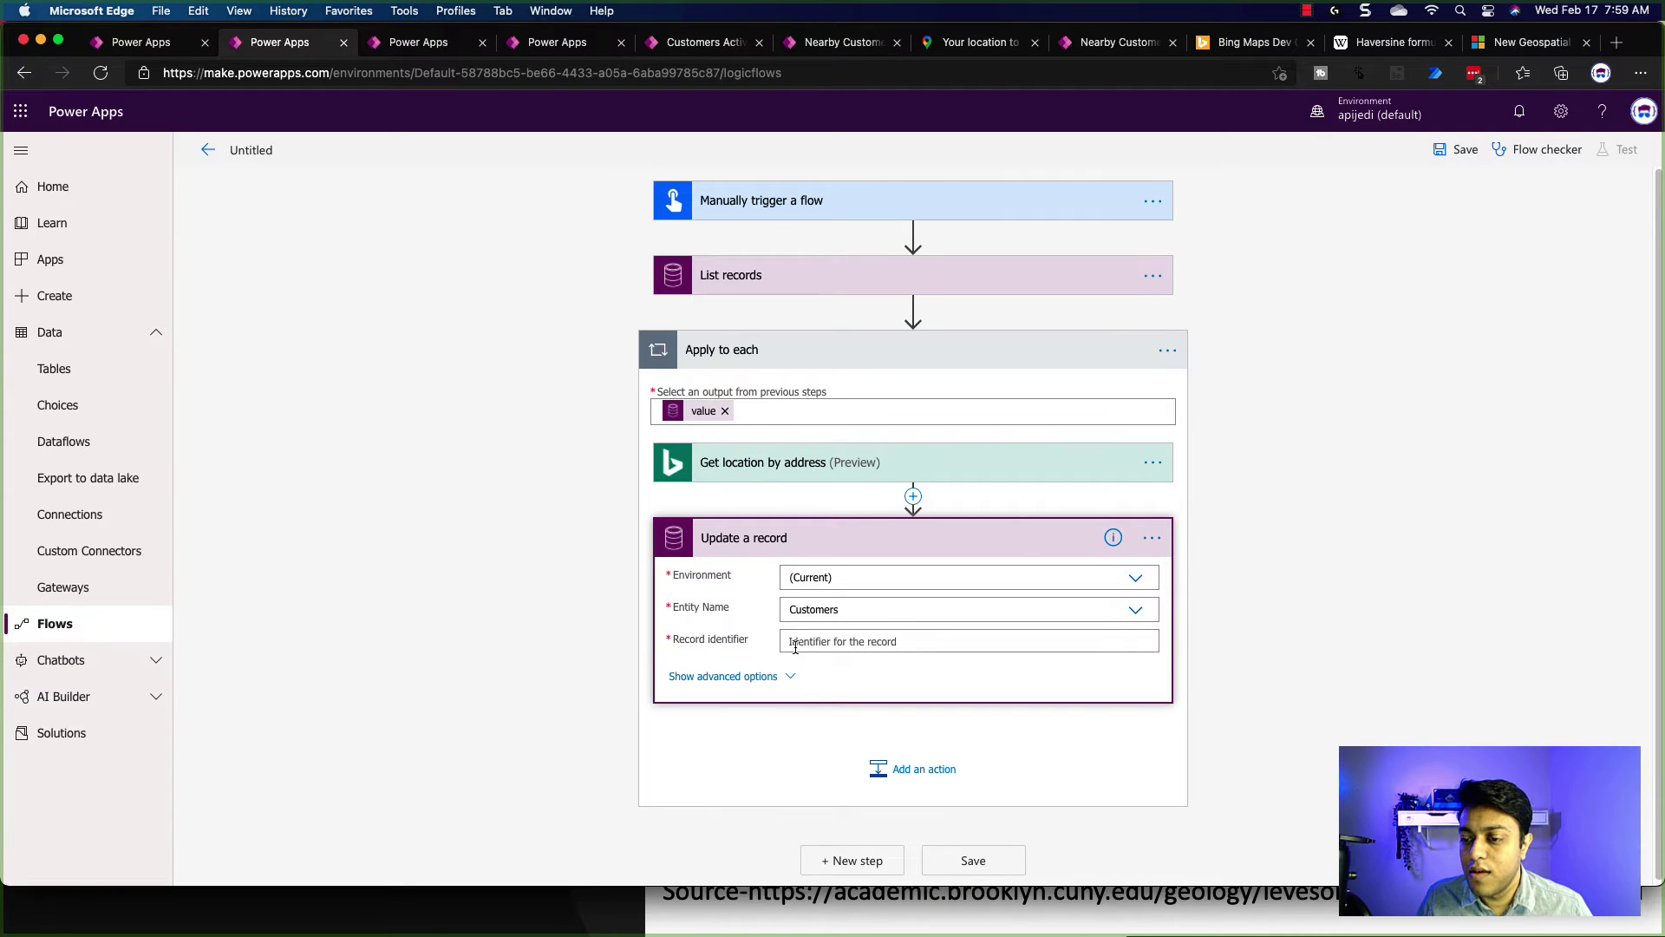
Map the Update a record action's Record identifier to the Customer unique identifier from List records
click(821, 644)
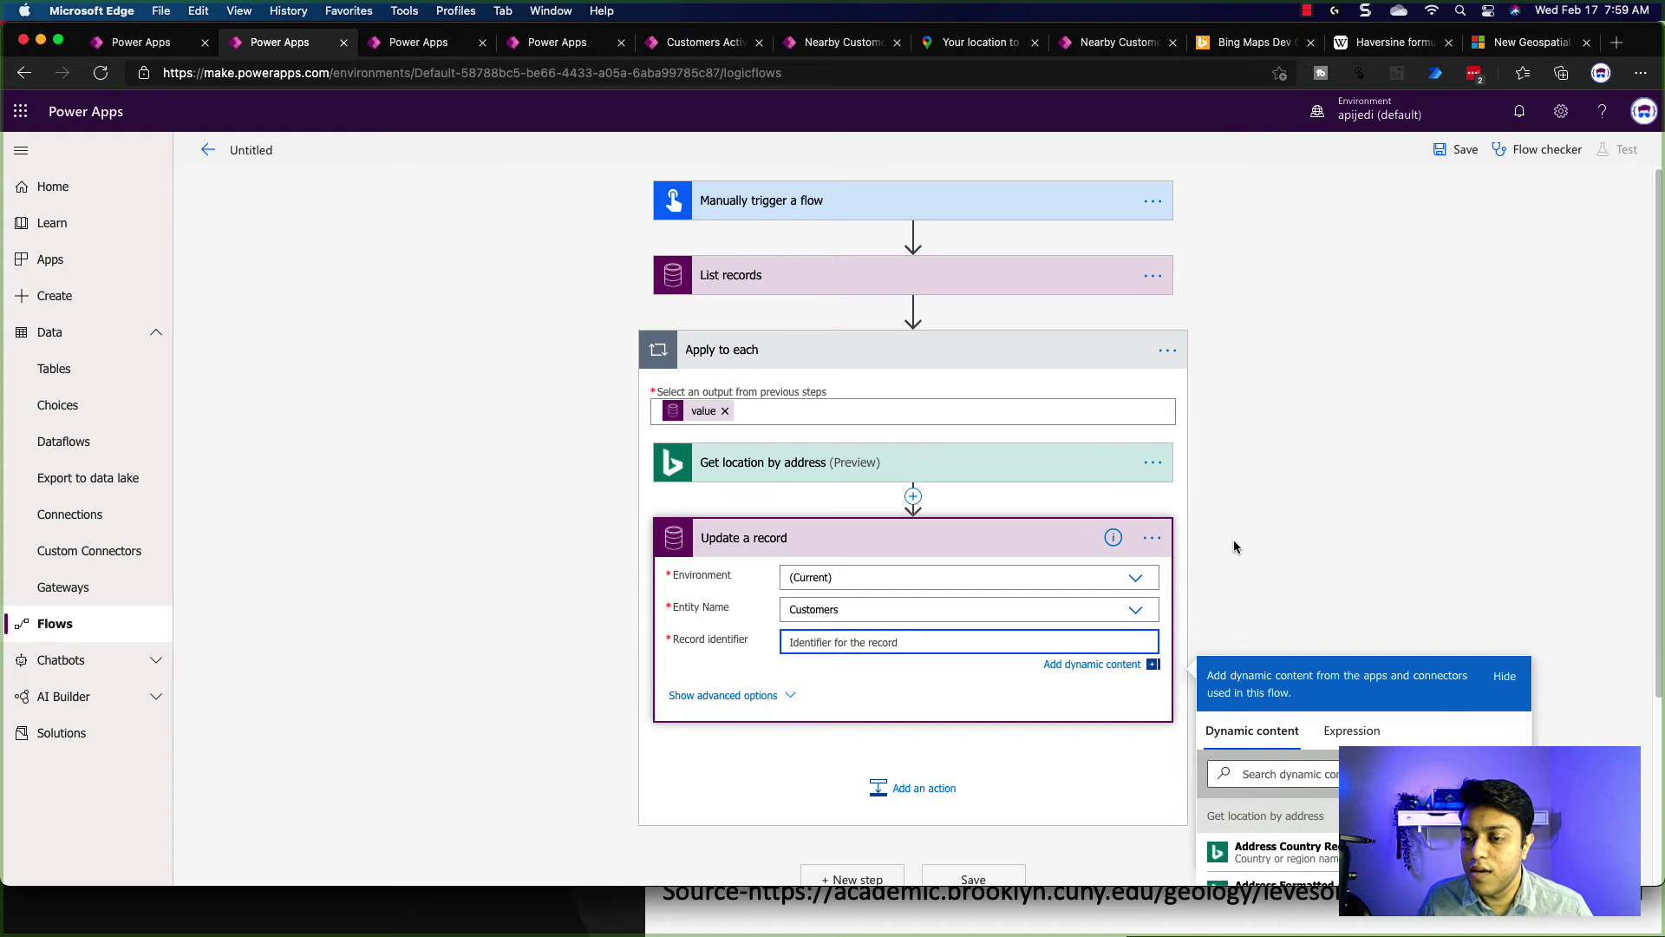
scroll(1233, 540, down, 1)
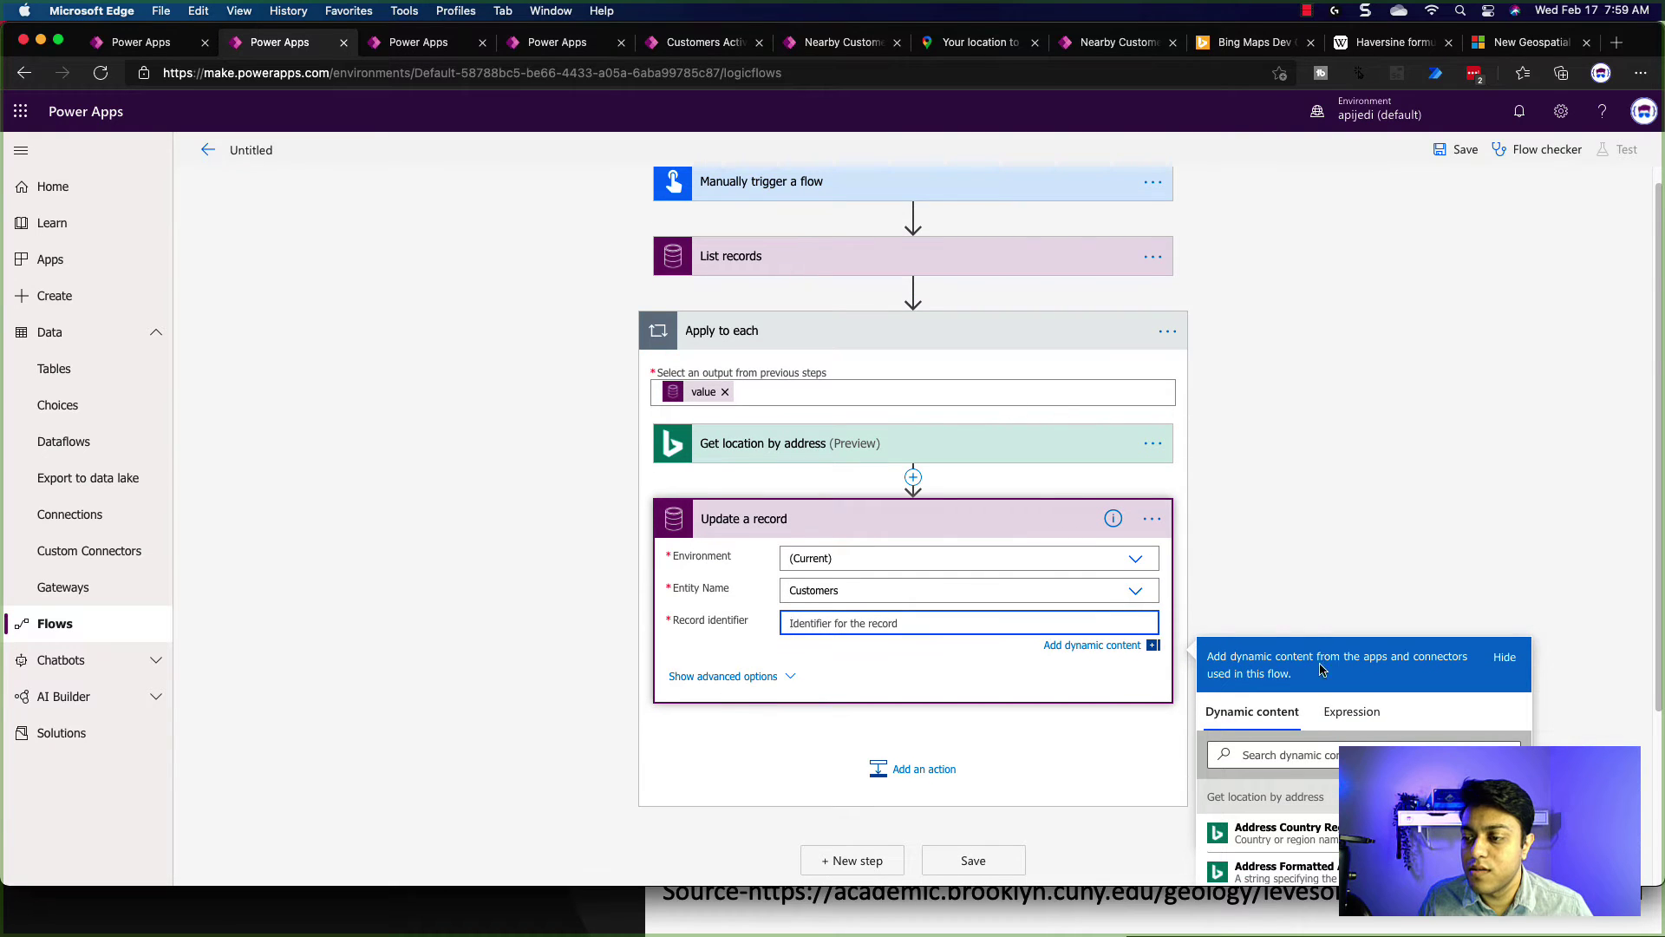
scroll(1324, 669, down, 3)
click(1262, 525)
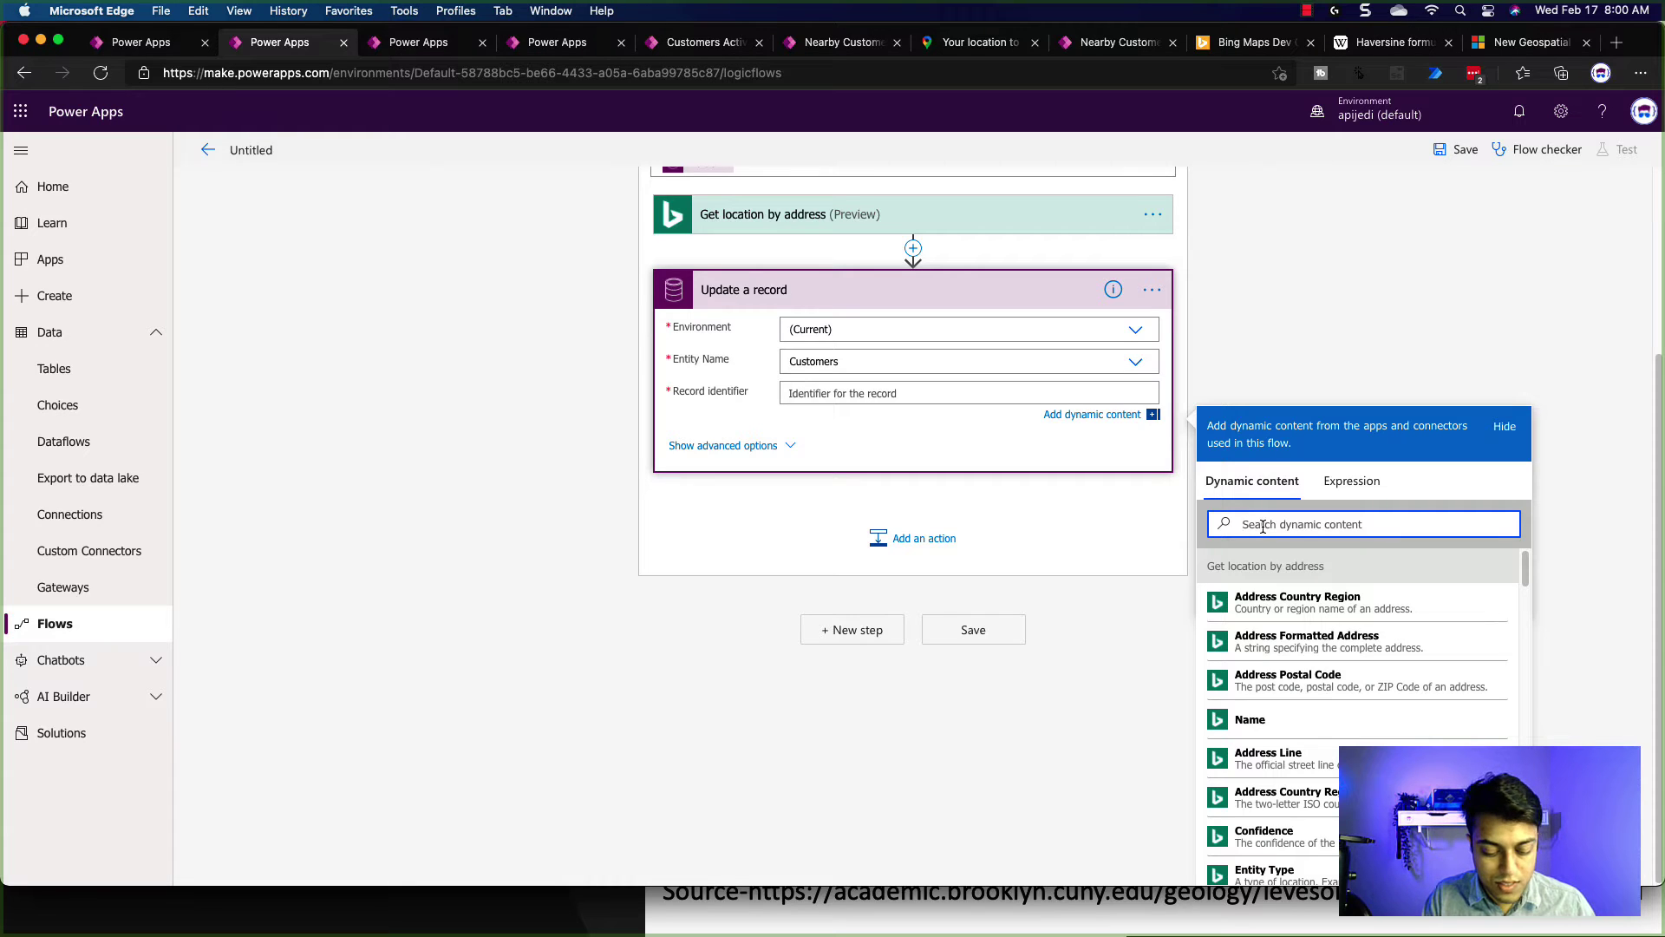
text(custo)
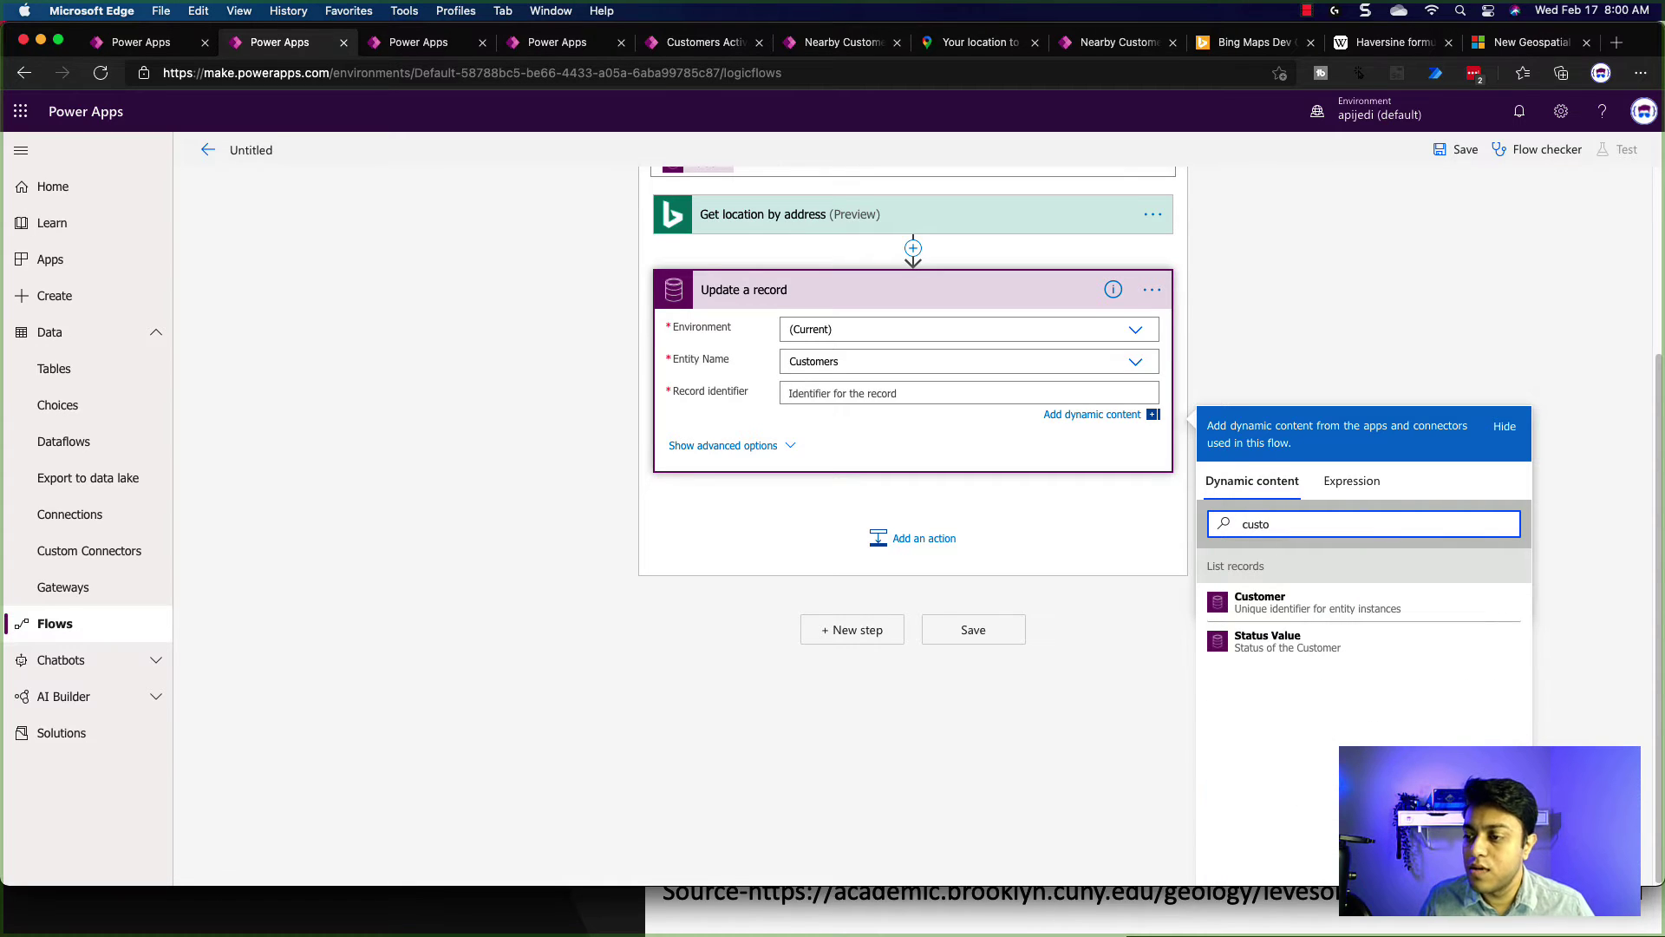
click(1315, 614)
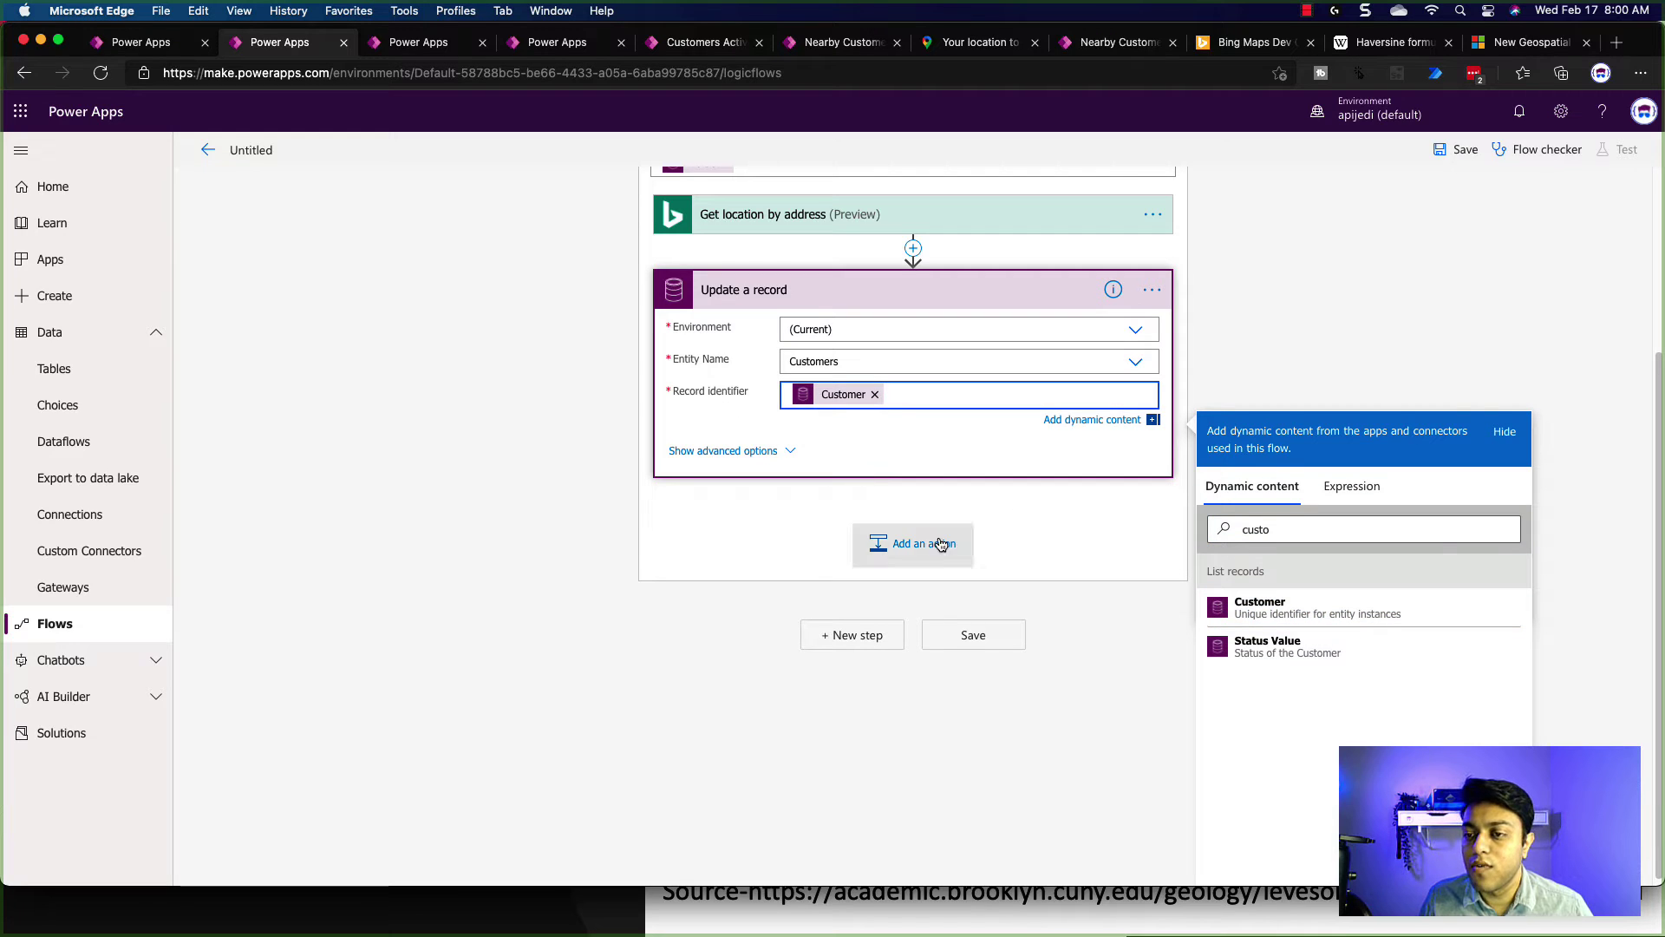
In the advanced options of Update a record, map Latitude to Point coordinates Latitude and Longitude to Point coordinates Longitude
click(781, 451)
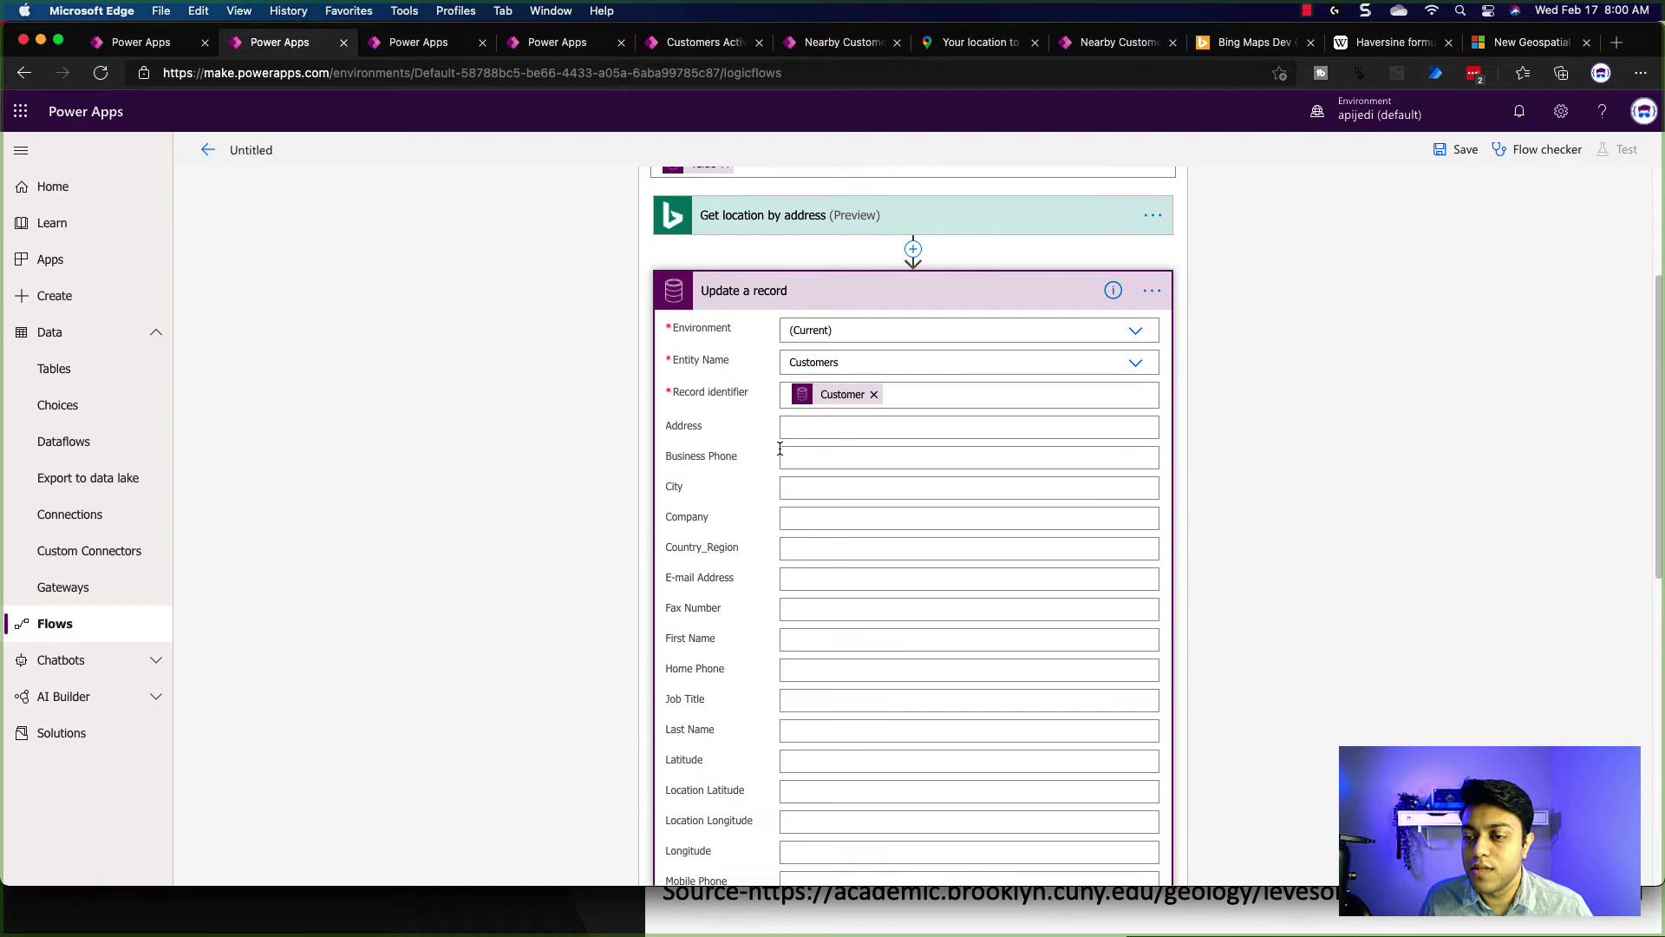
scroll(780, 586, down, 5)
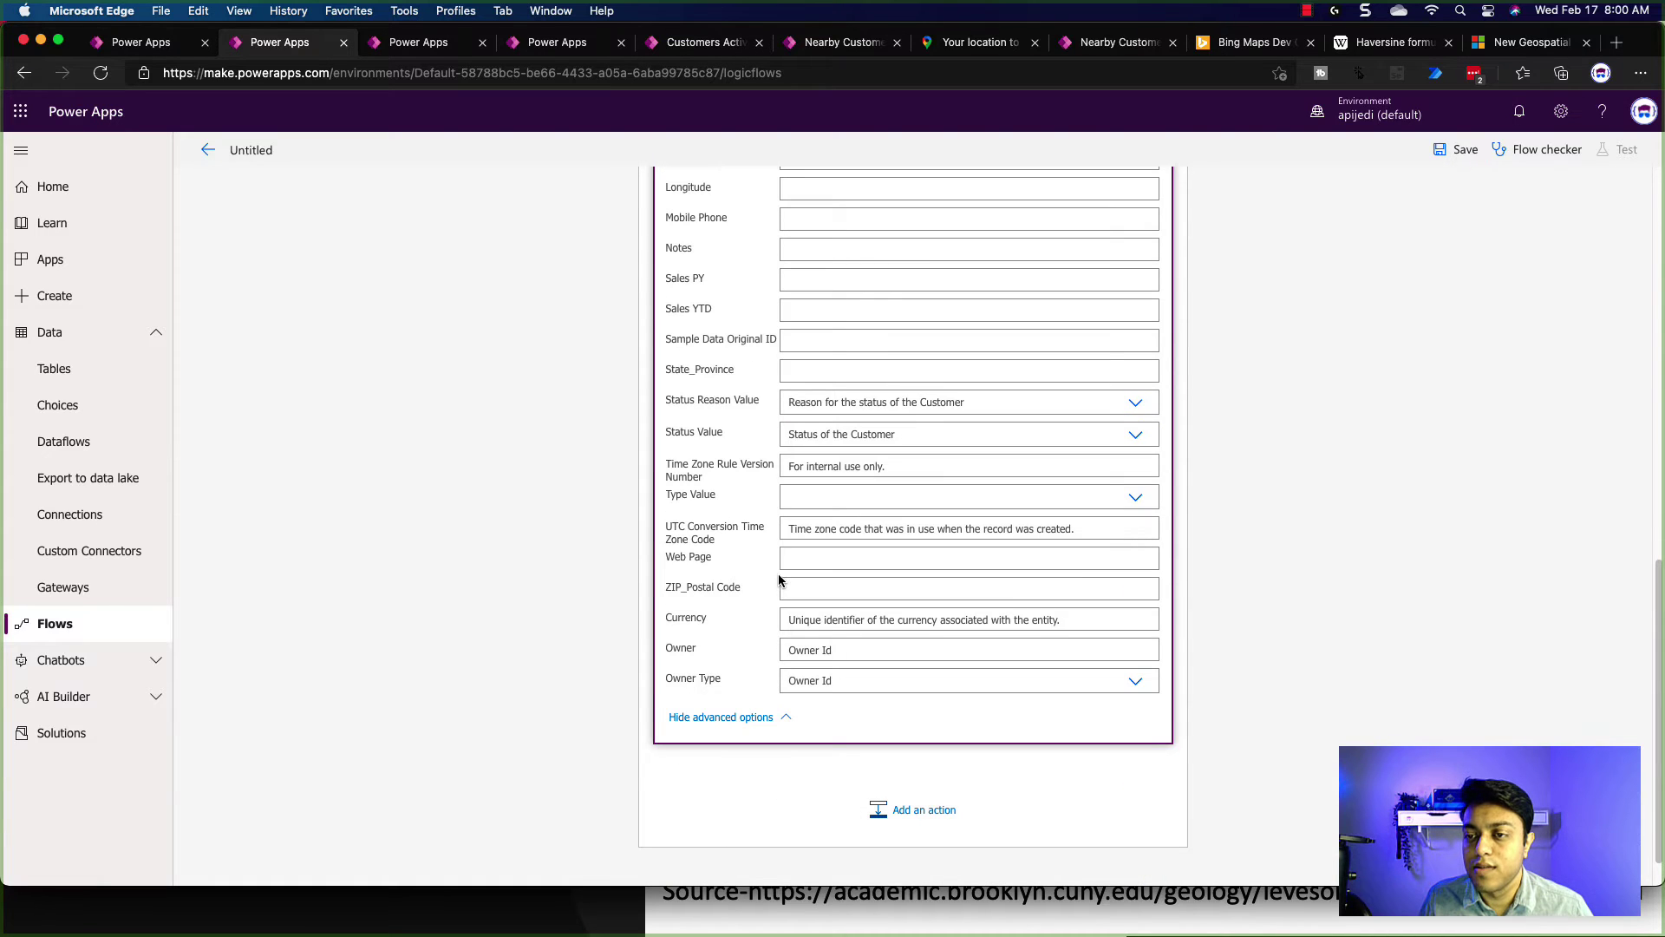
scroll(778, 576, up, 5)
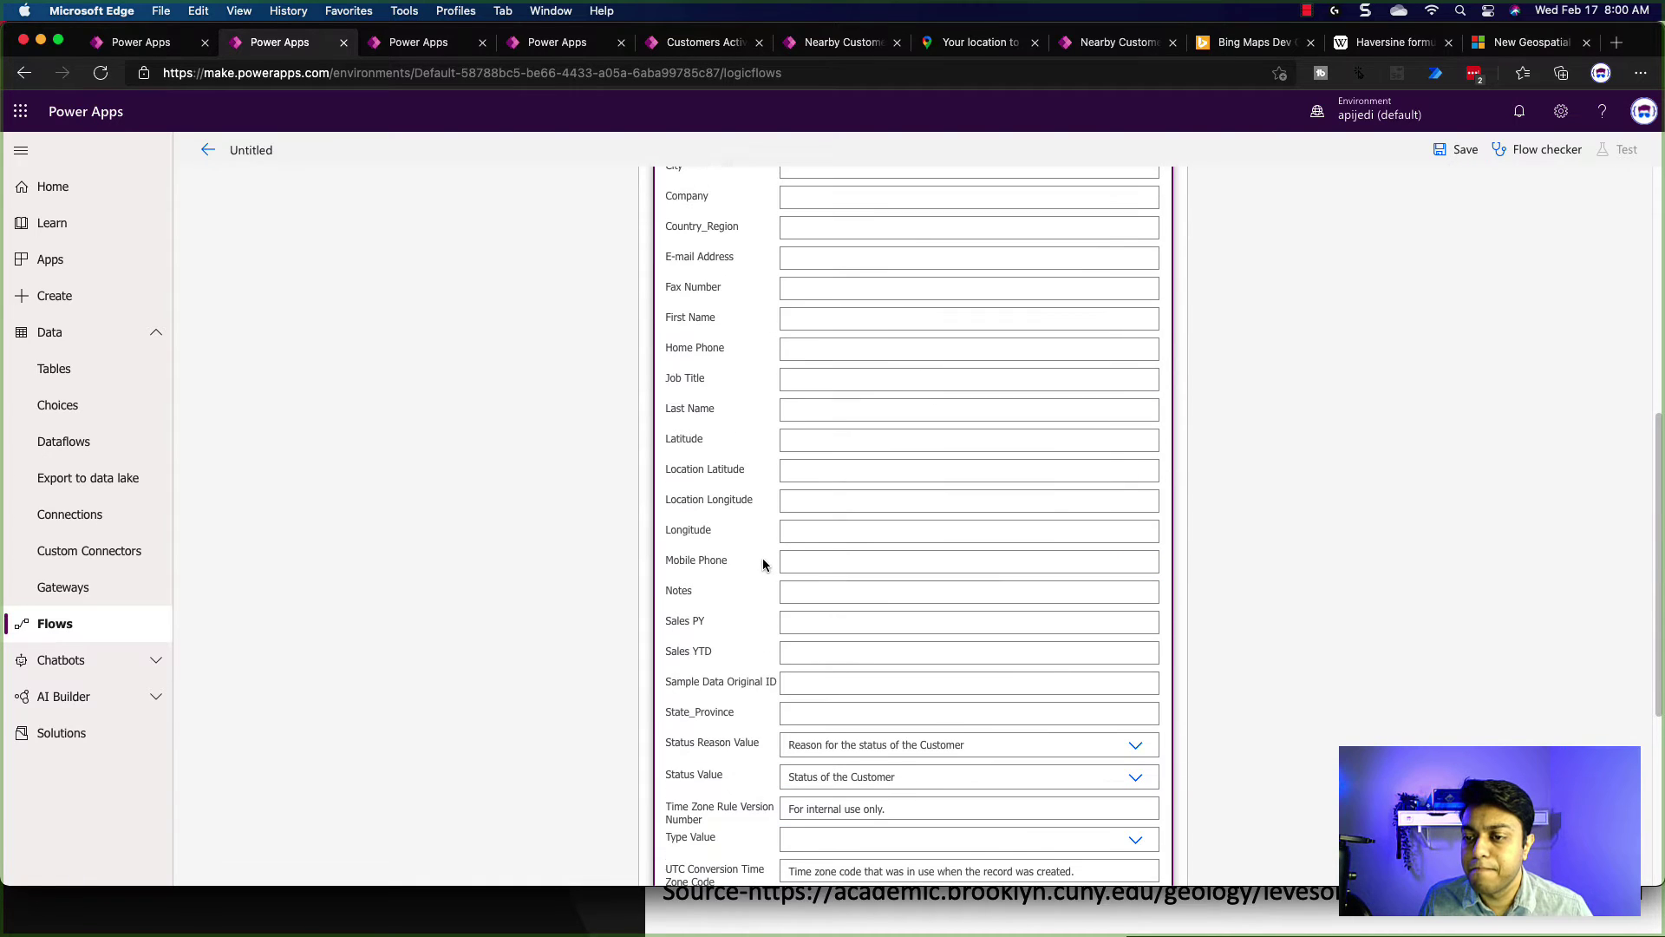
click(796, 438)
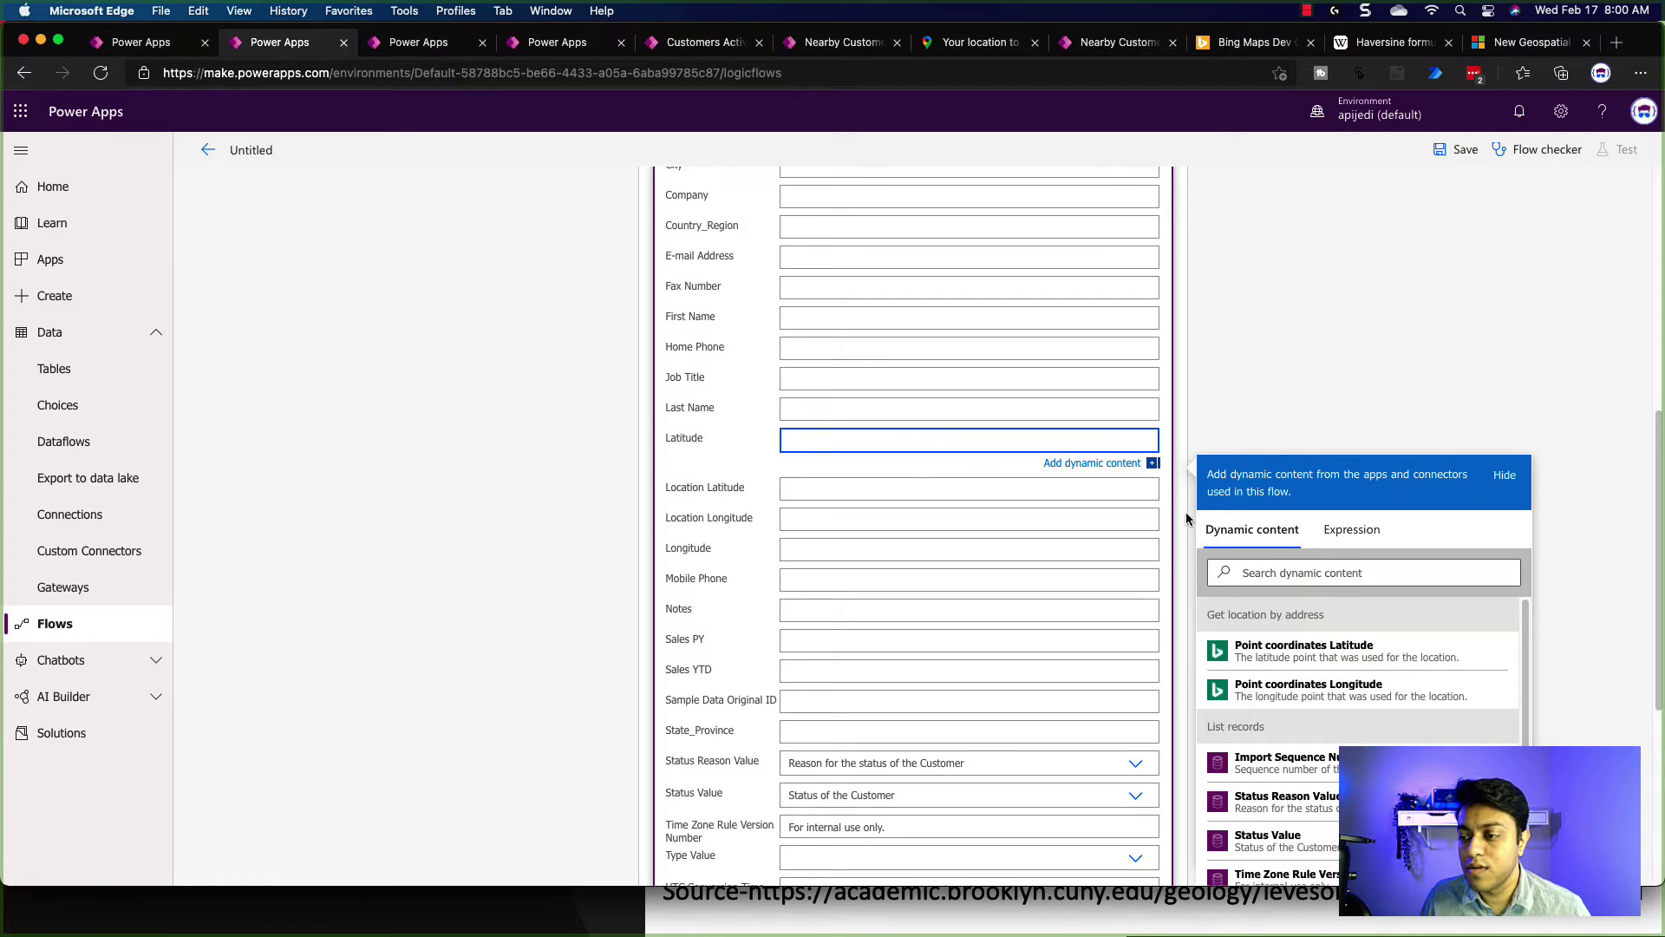
click(1282, 580)
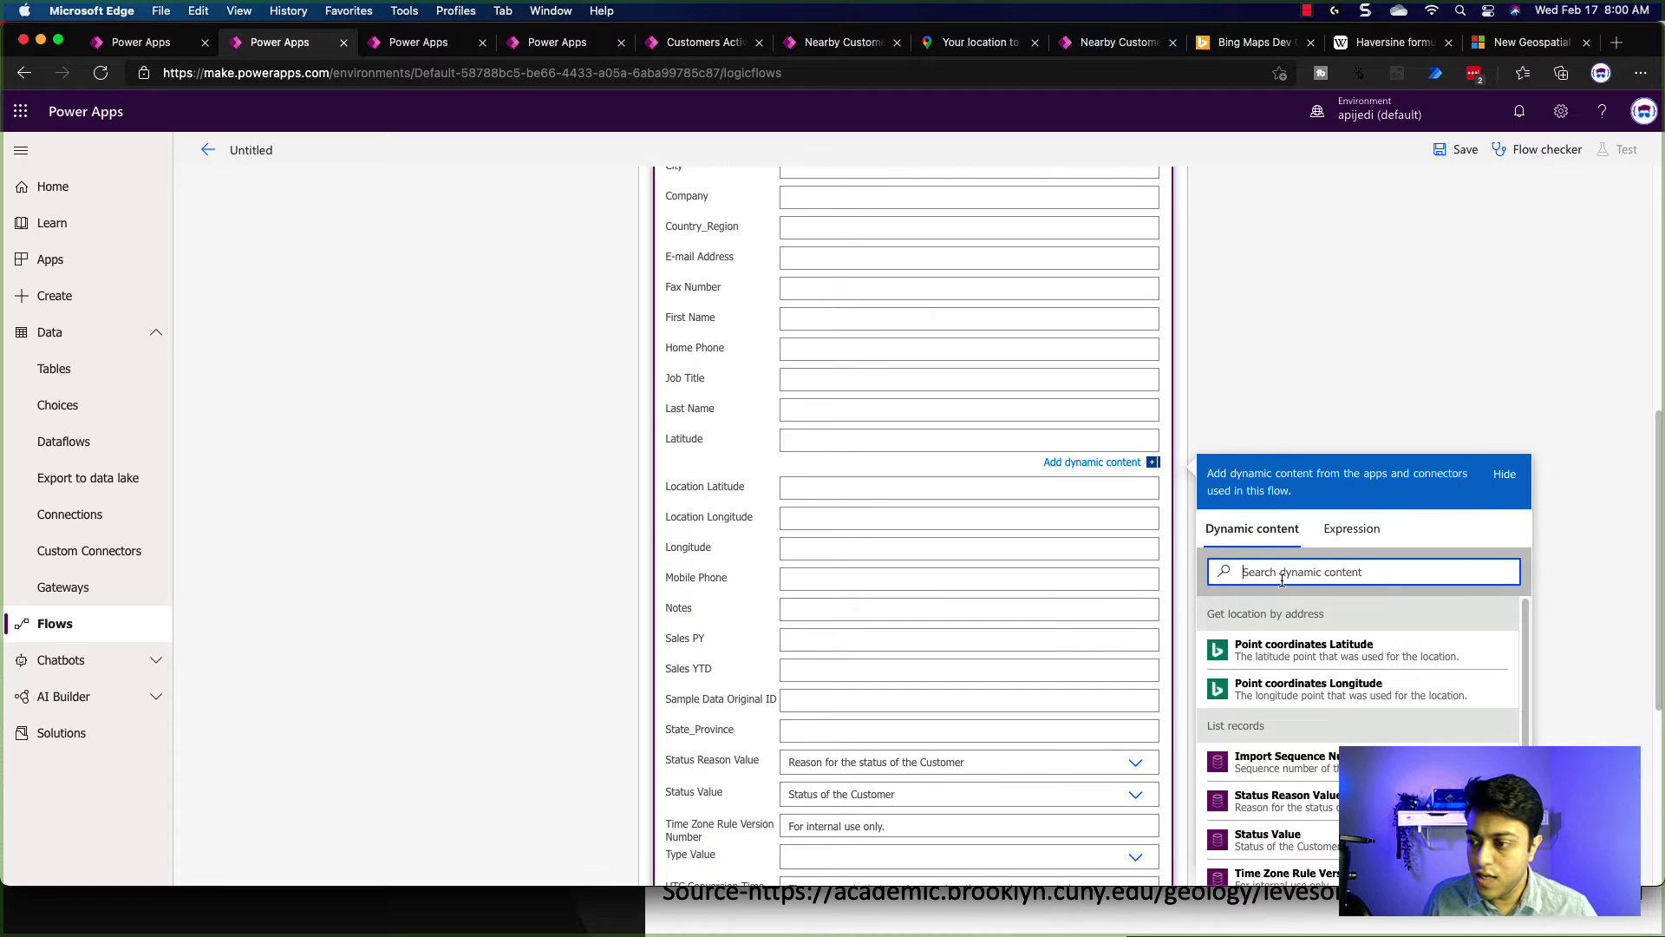
click(1353, 663)
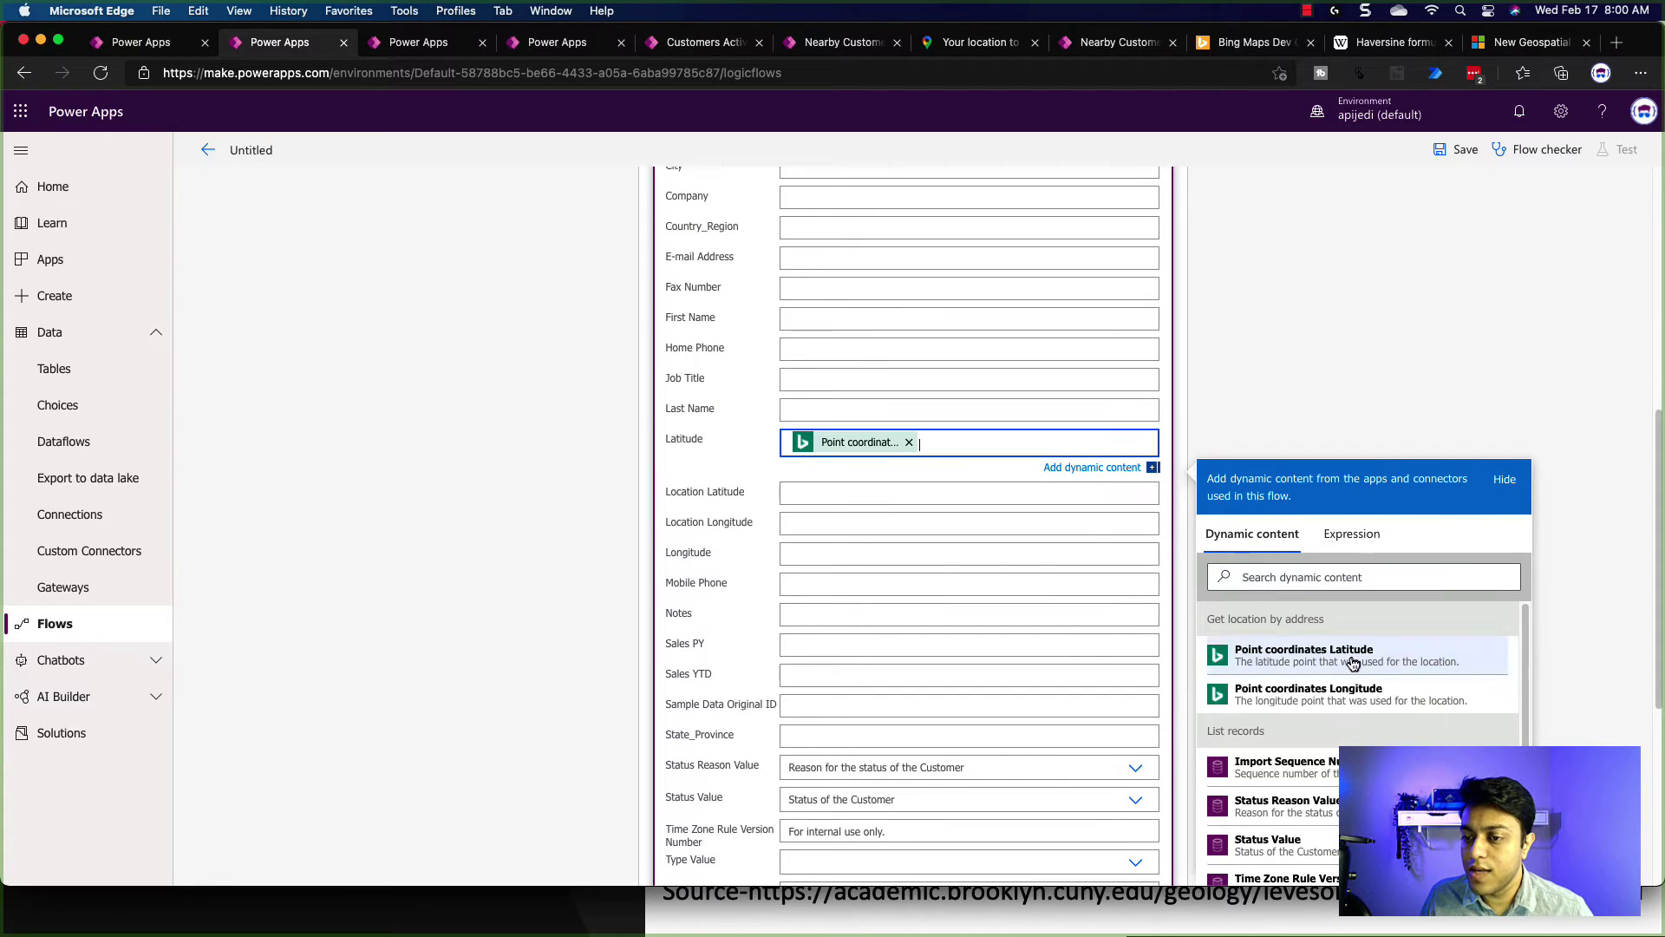
click(796, 552)
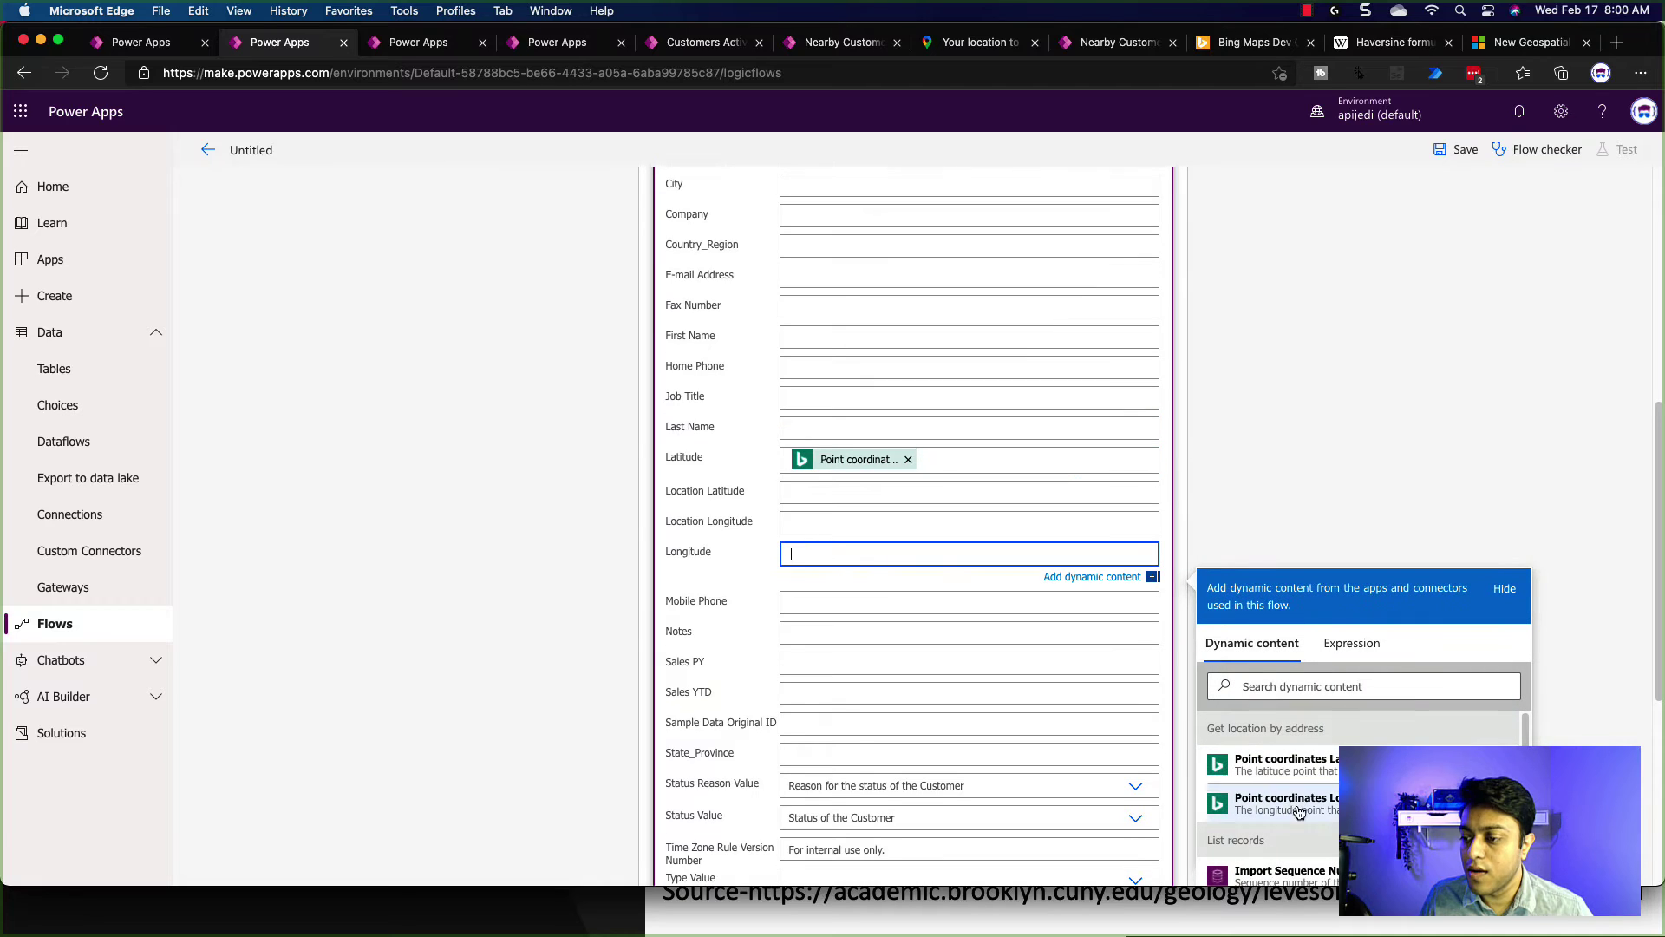
click(1295, 805)
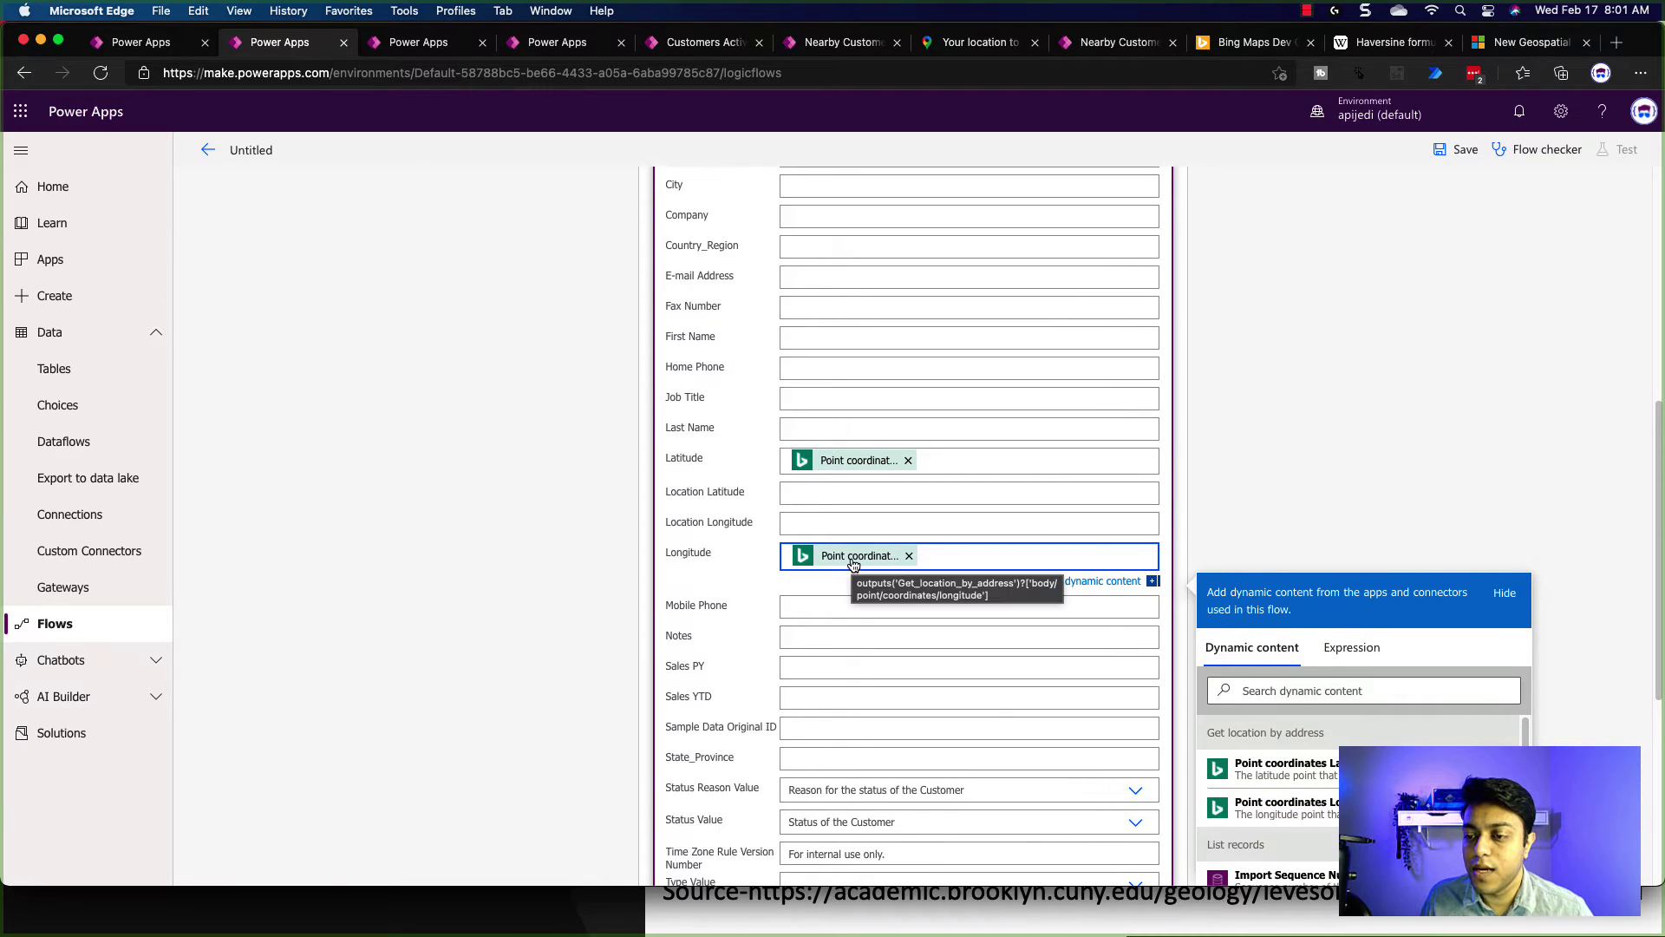
Insert a Condition between the Get location by address and Update a record actions
scroll(854, 566, up, 6)
click(809, 535)
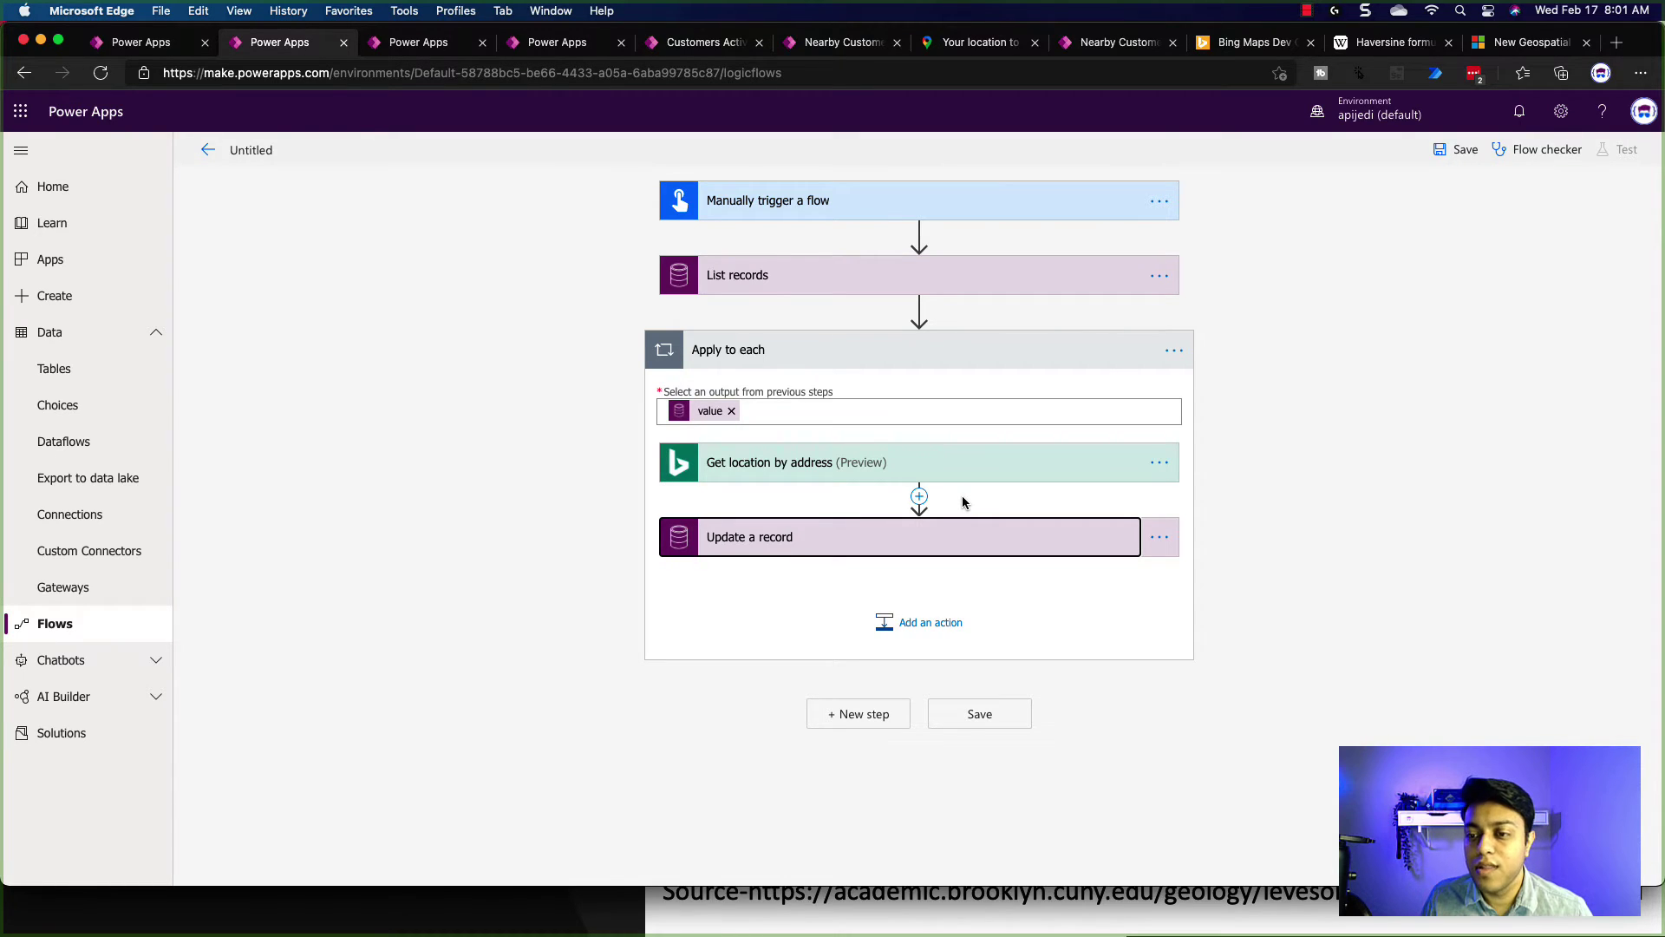
click(783, 479)
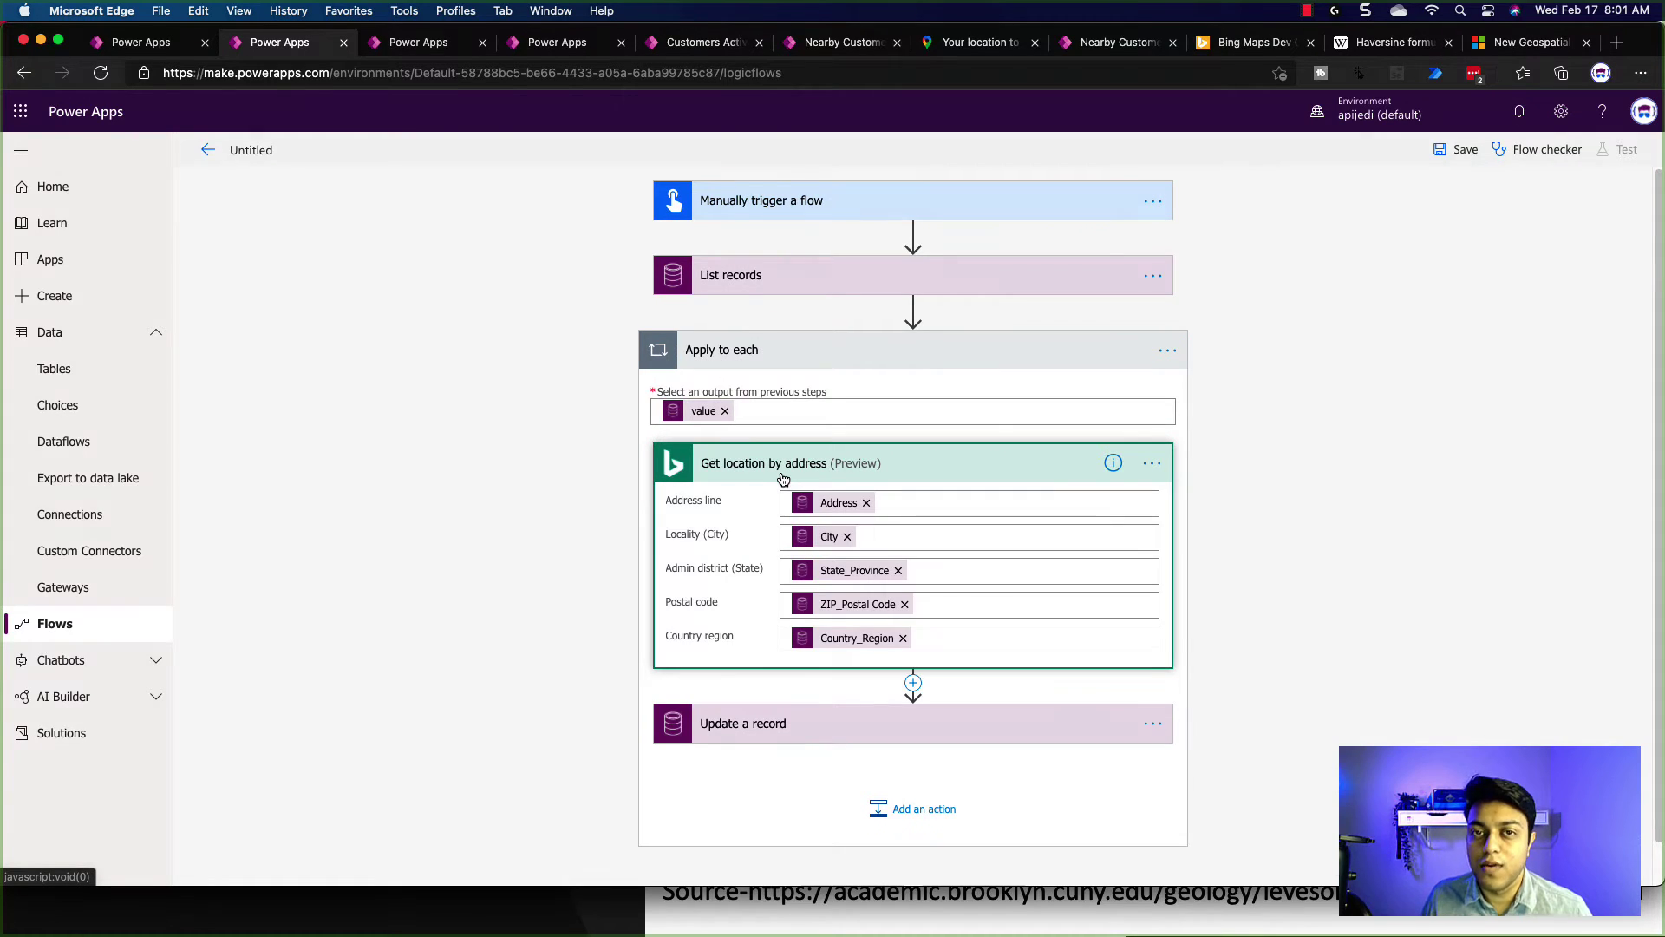
click(914, 685)
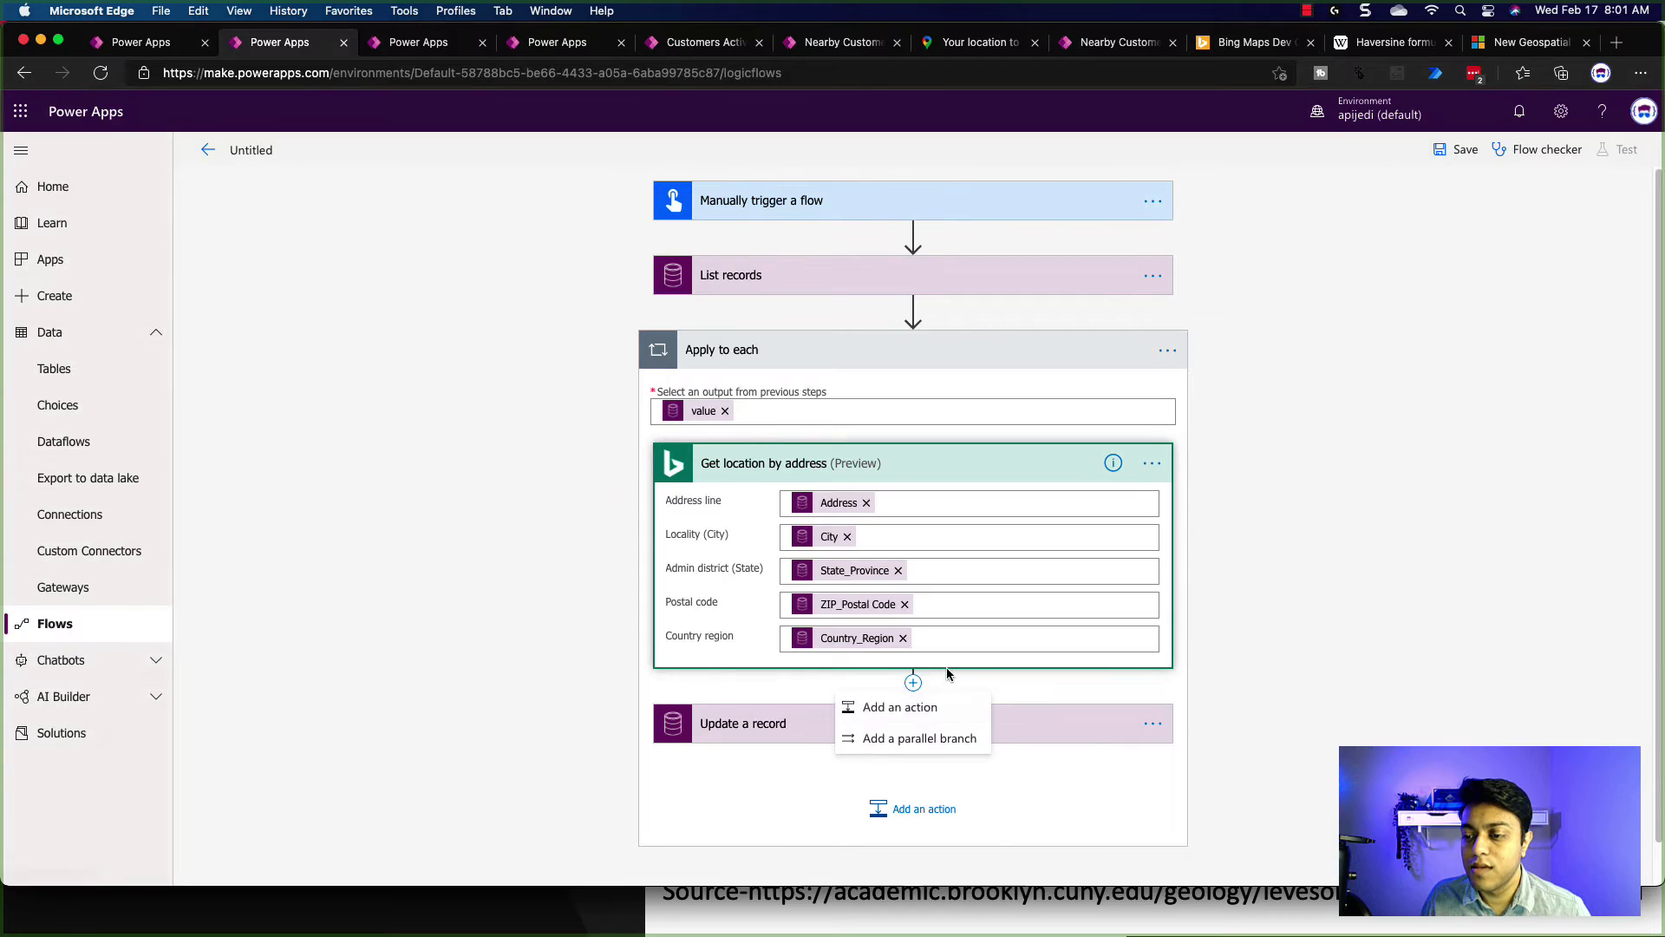
click(921, 702)
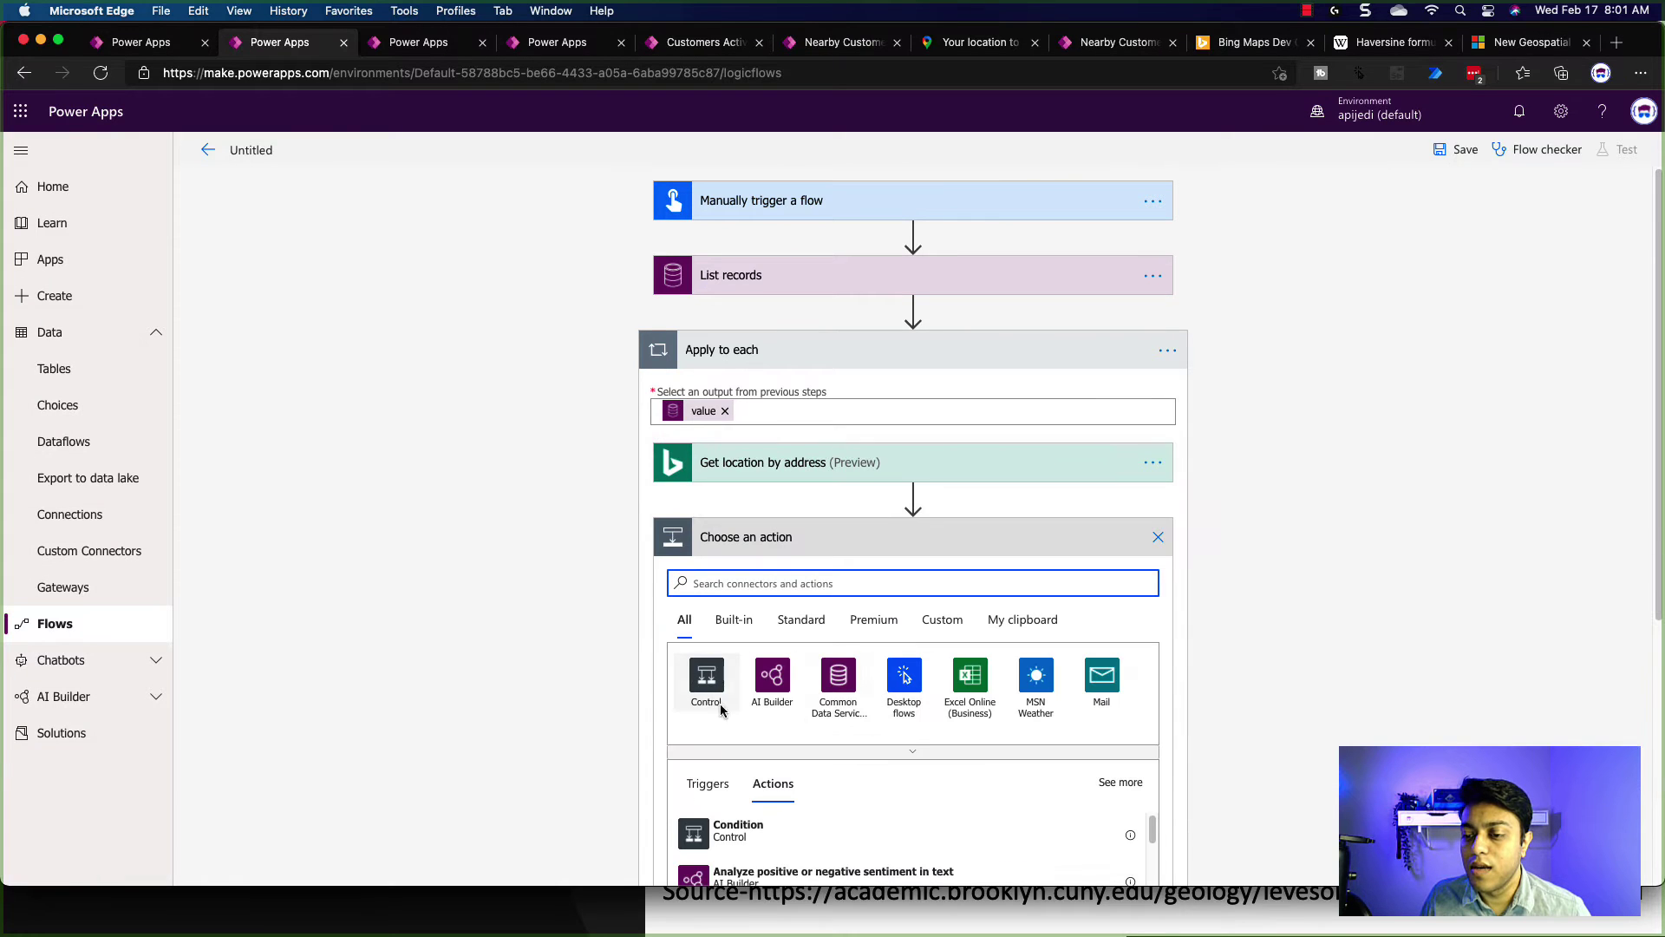
click(746, 830)
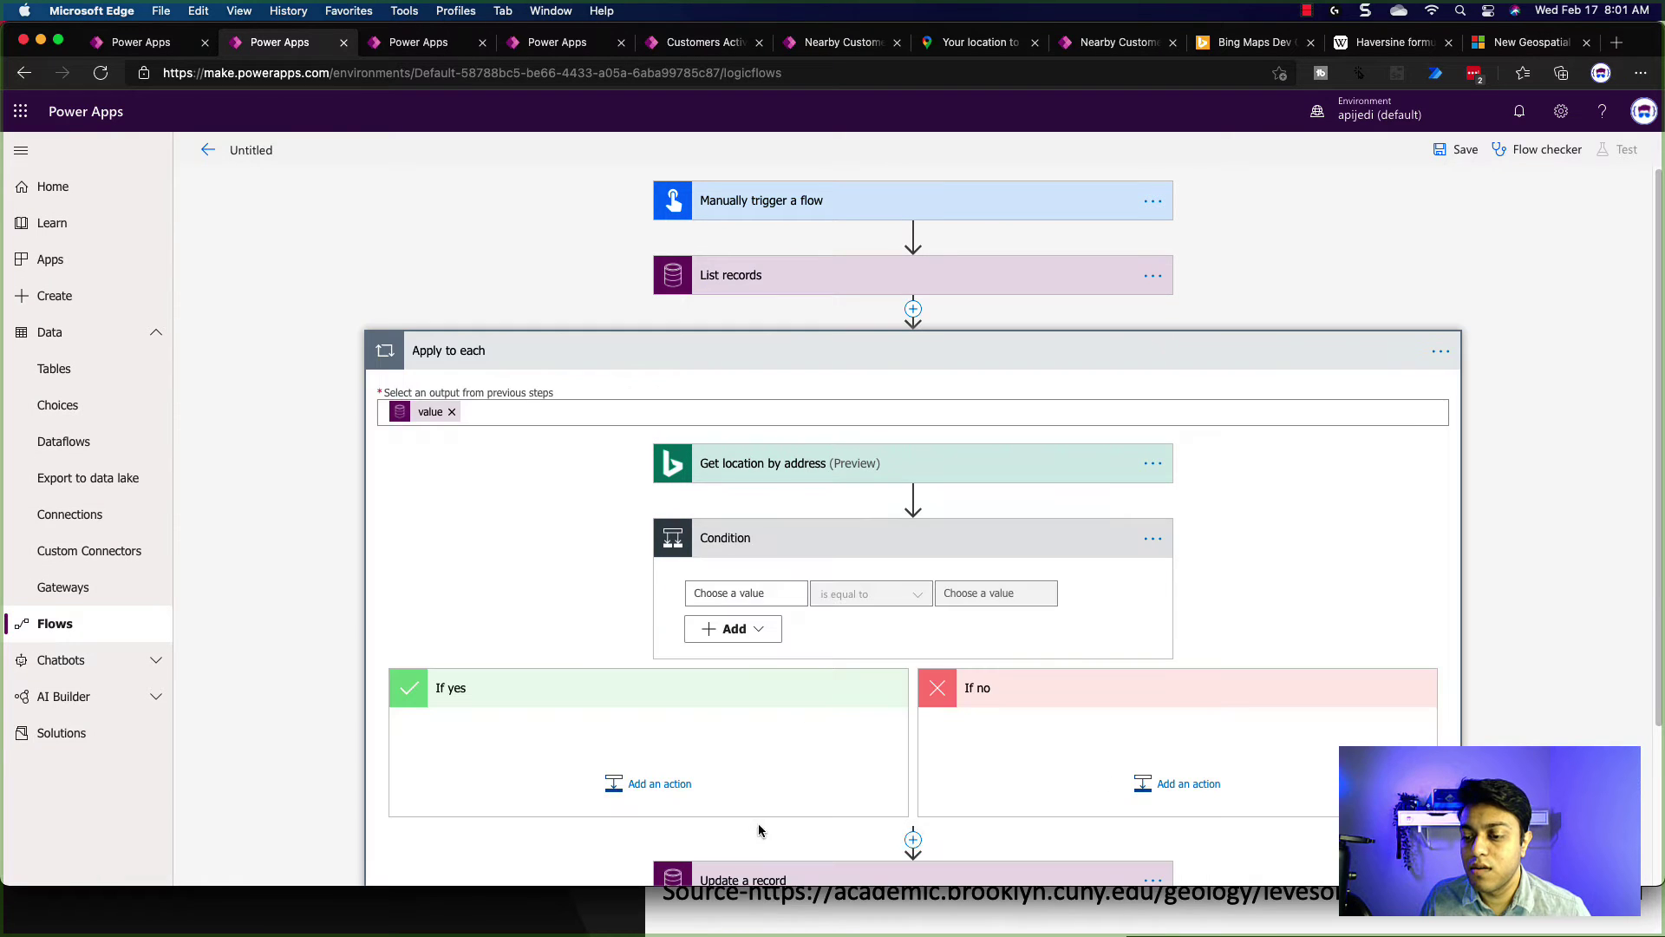
Set the Condition's first value to the Confidence output of Get location by address
click(751, 592)
scroll(1041, 737, down, 2)
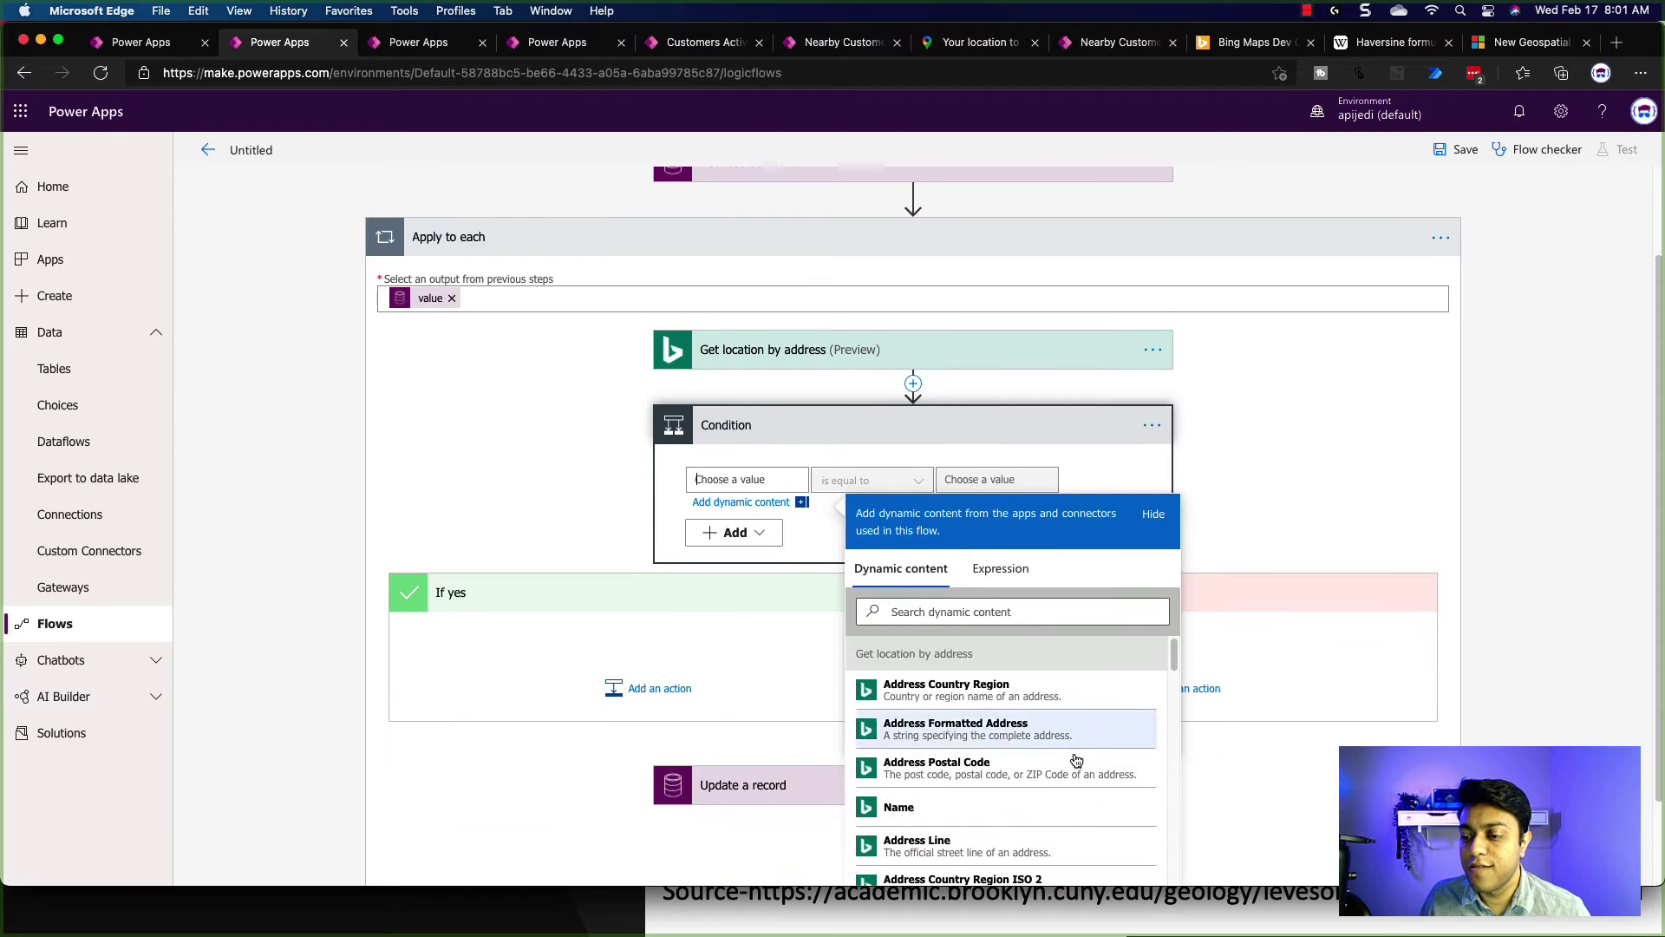
scroll(1018, 792, down, 4)
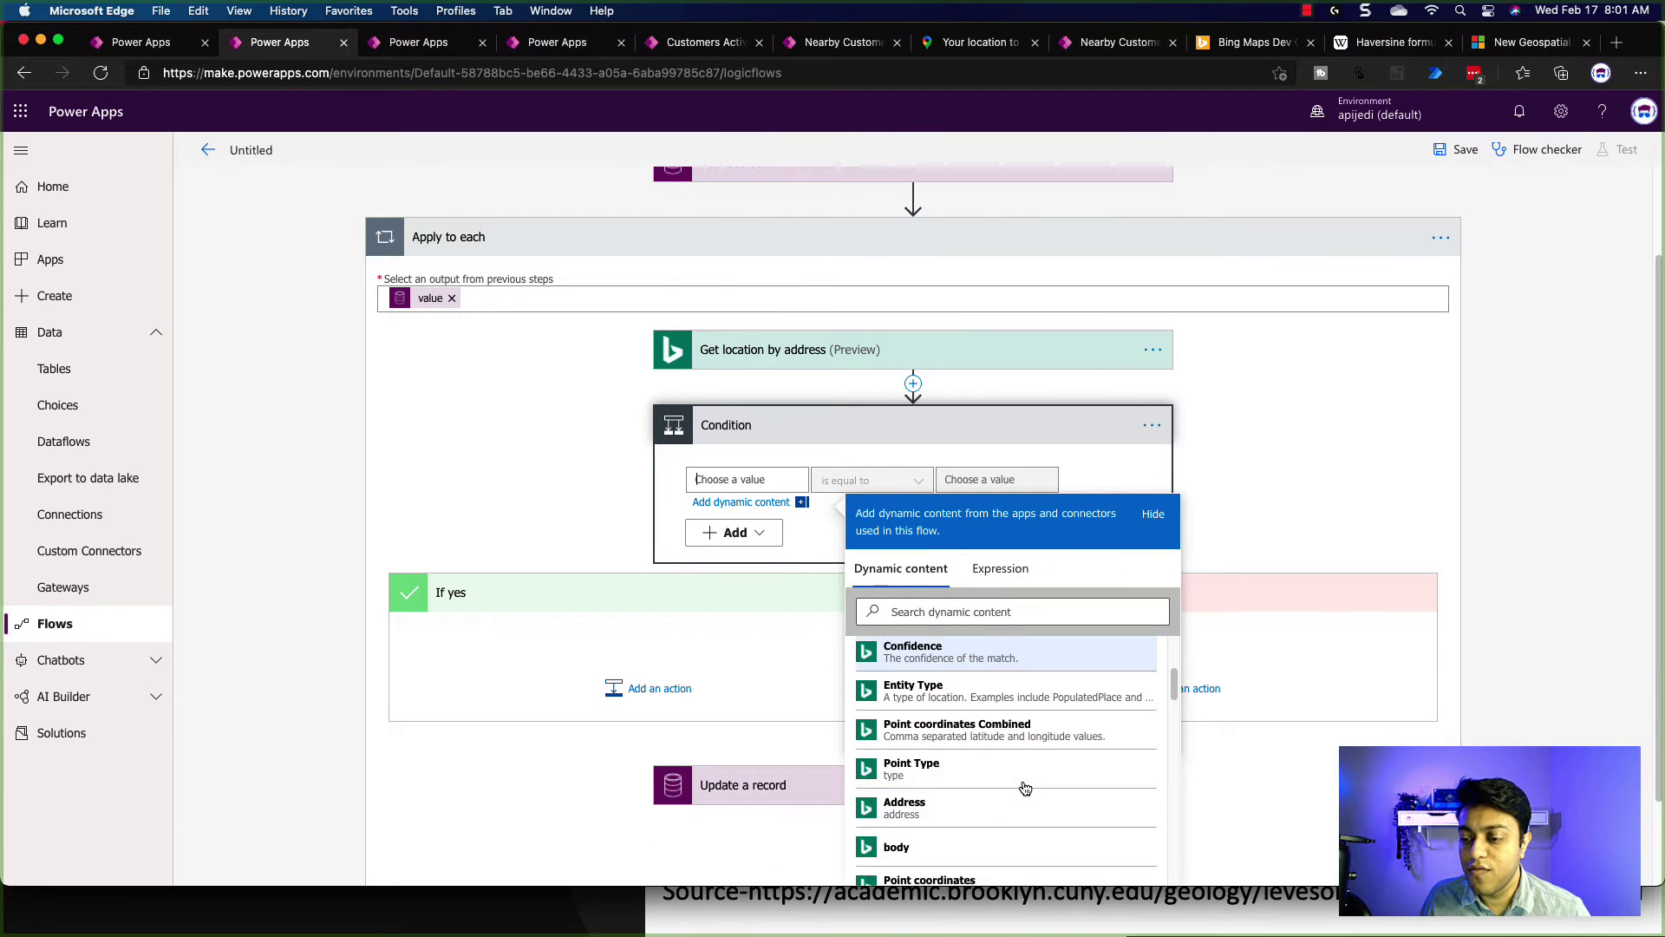
scroll(987, 783, down, 1)
scroll(986, 783, up, 5)
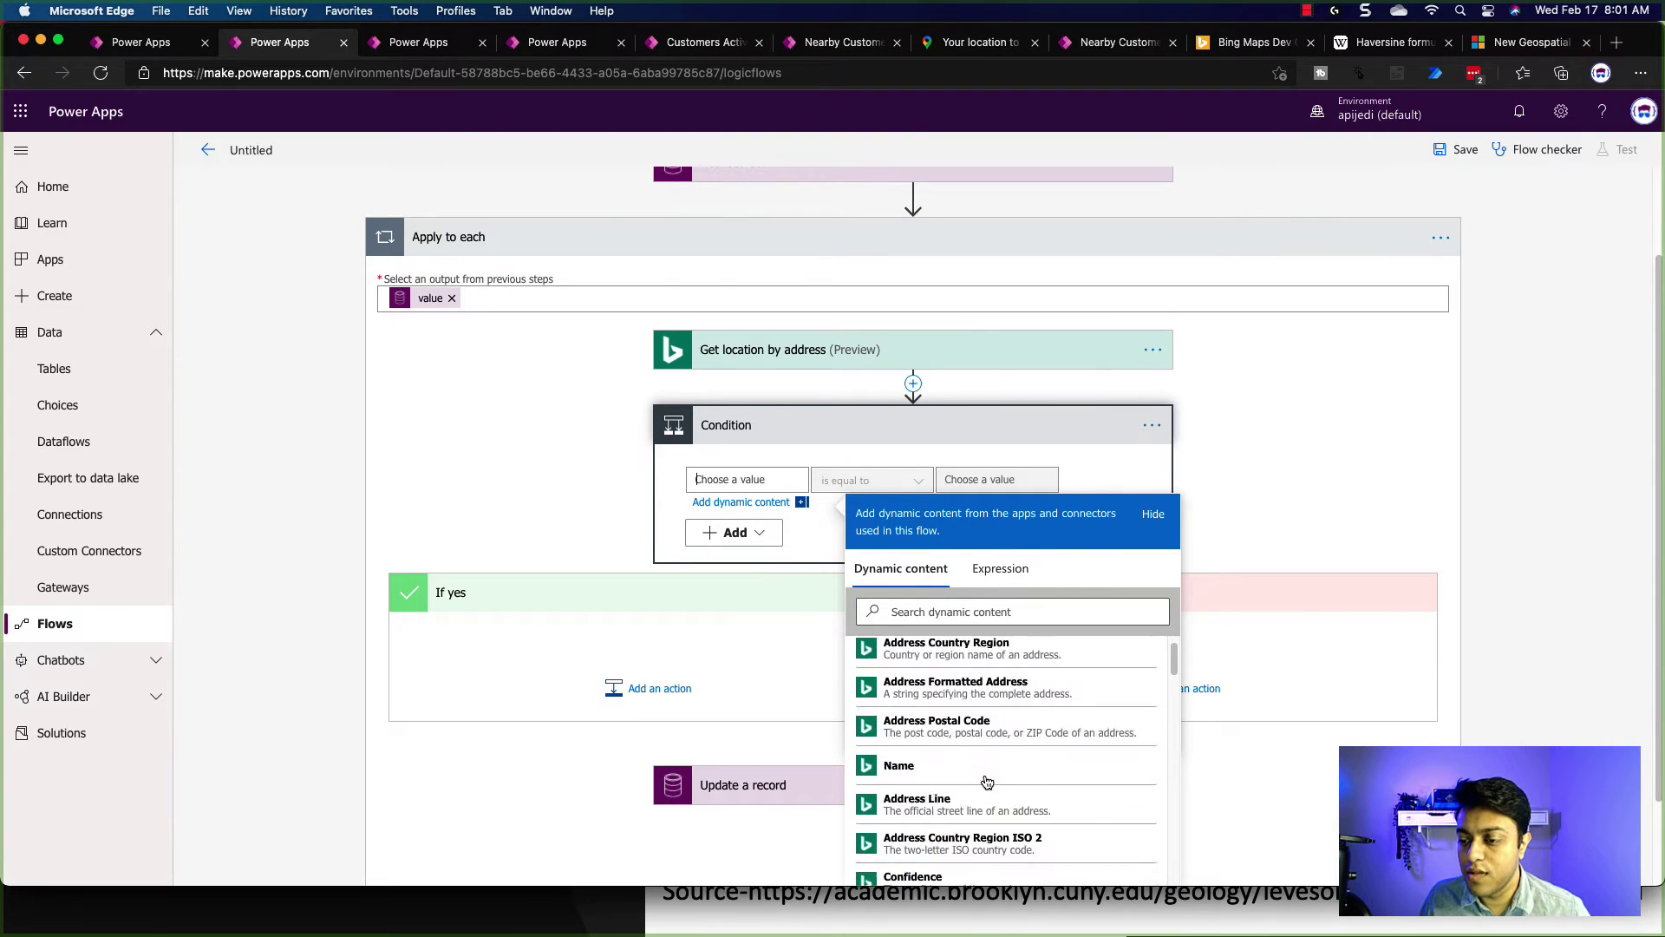
click(932, 614)
text(confi)
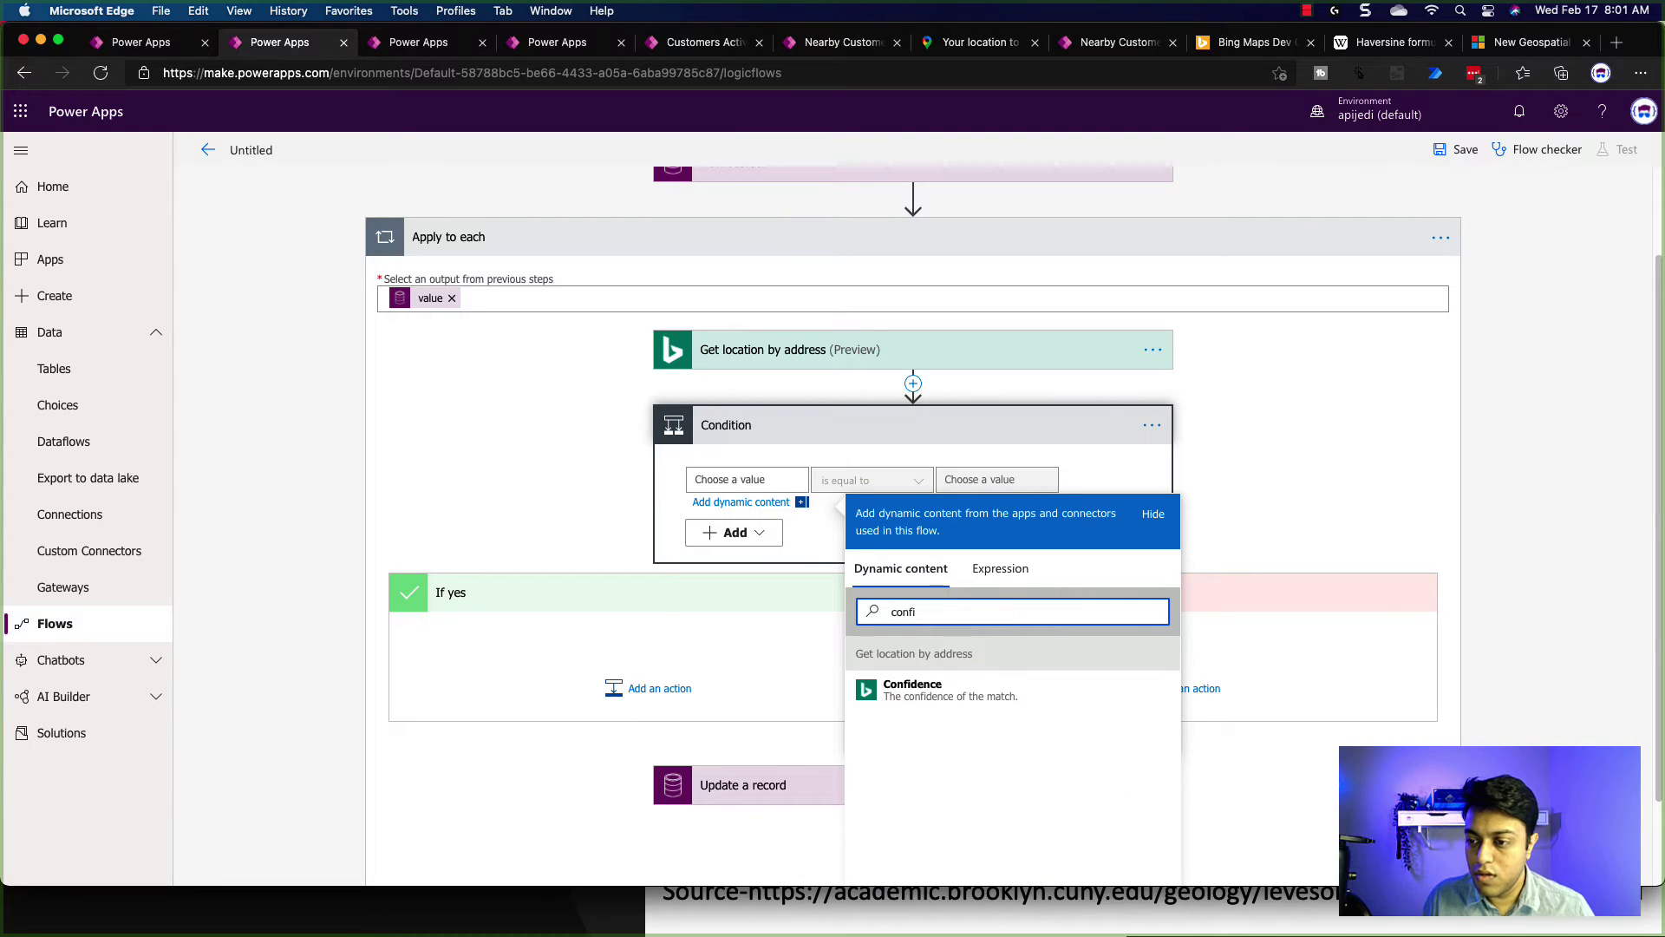
click(938, 687)
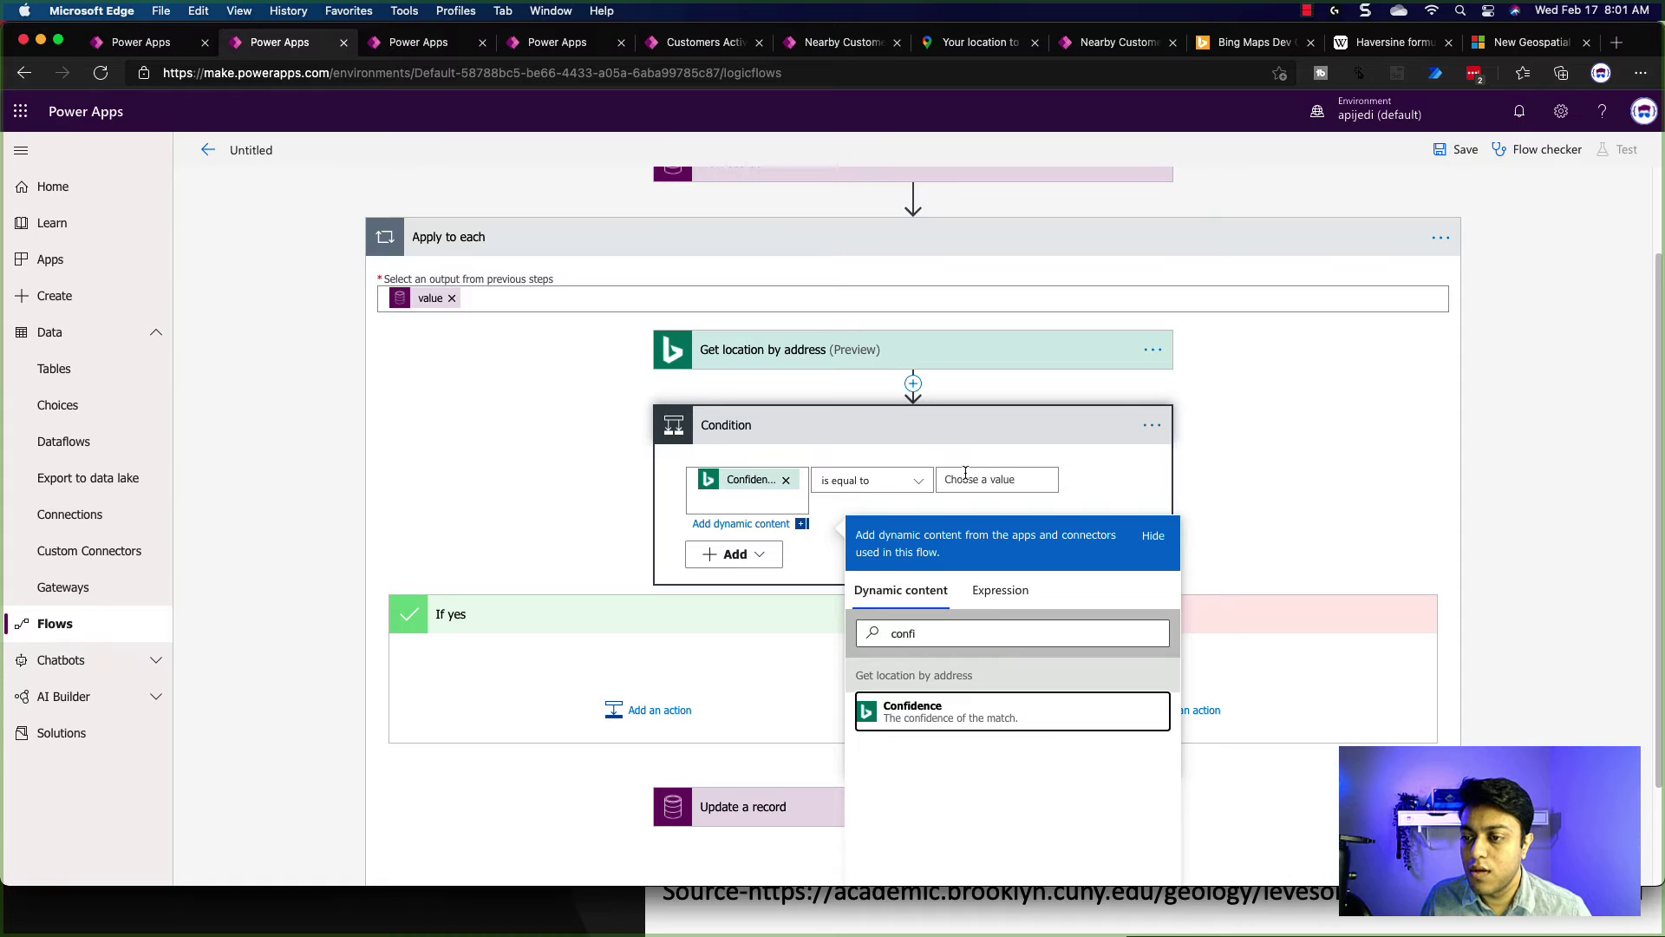
click(999, 479)
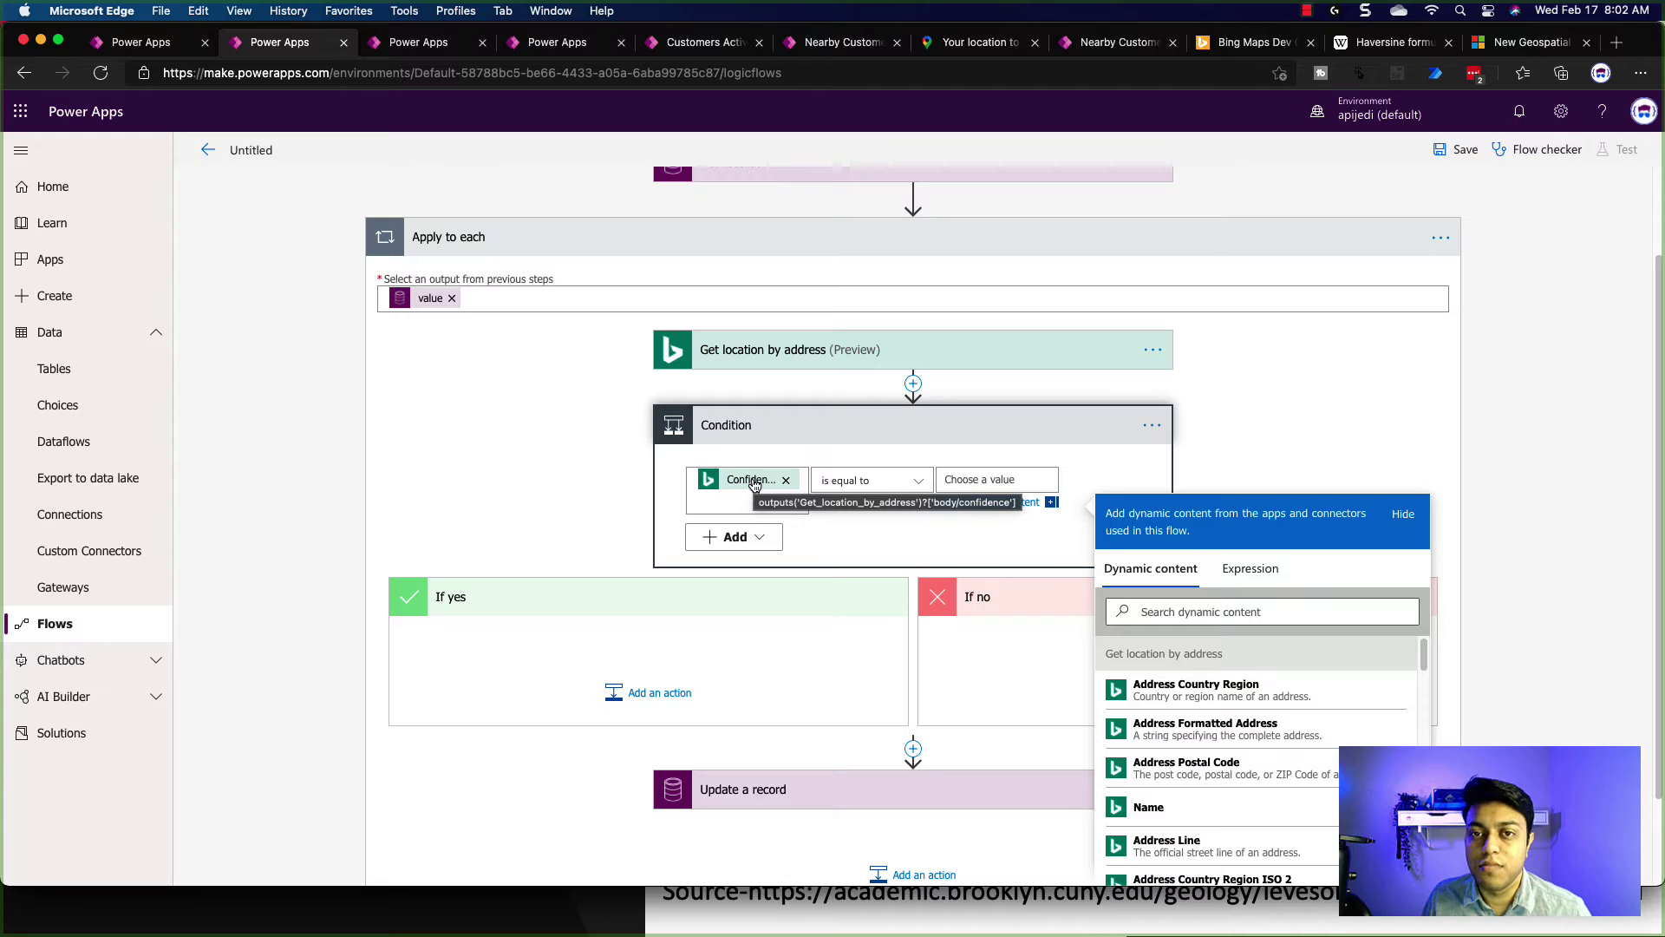
click(1247, 509)
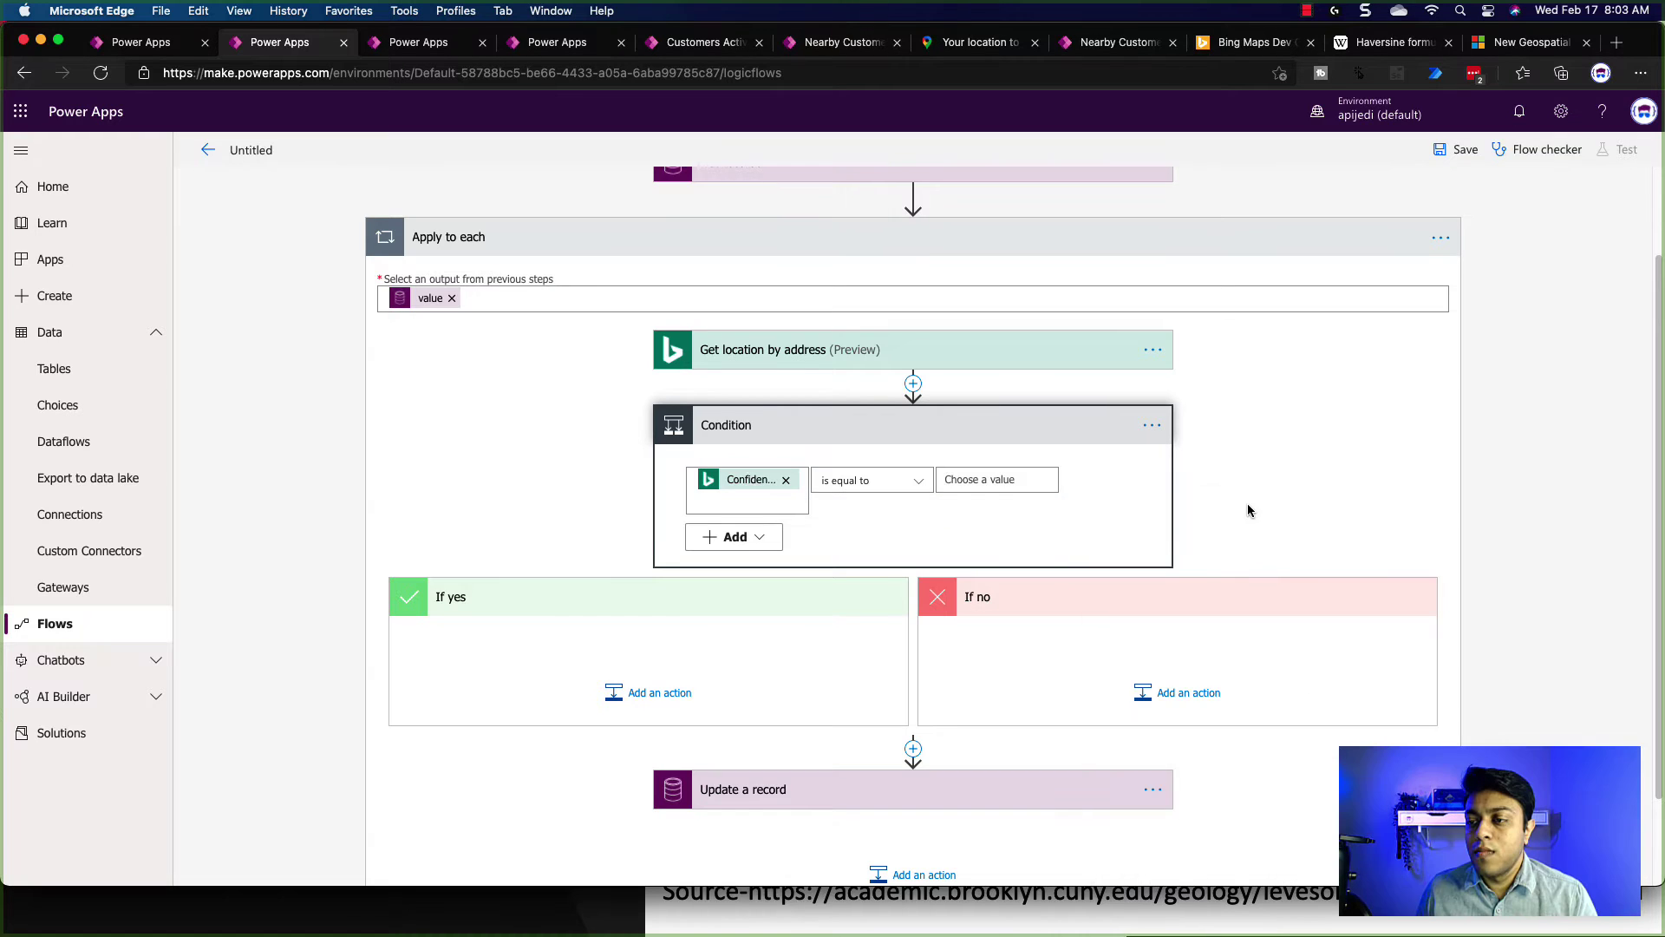
scroll(1247, 510, up, 2)
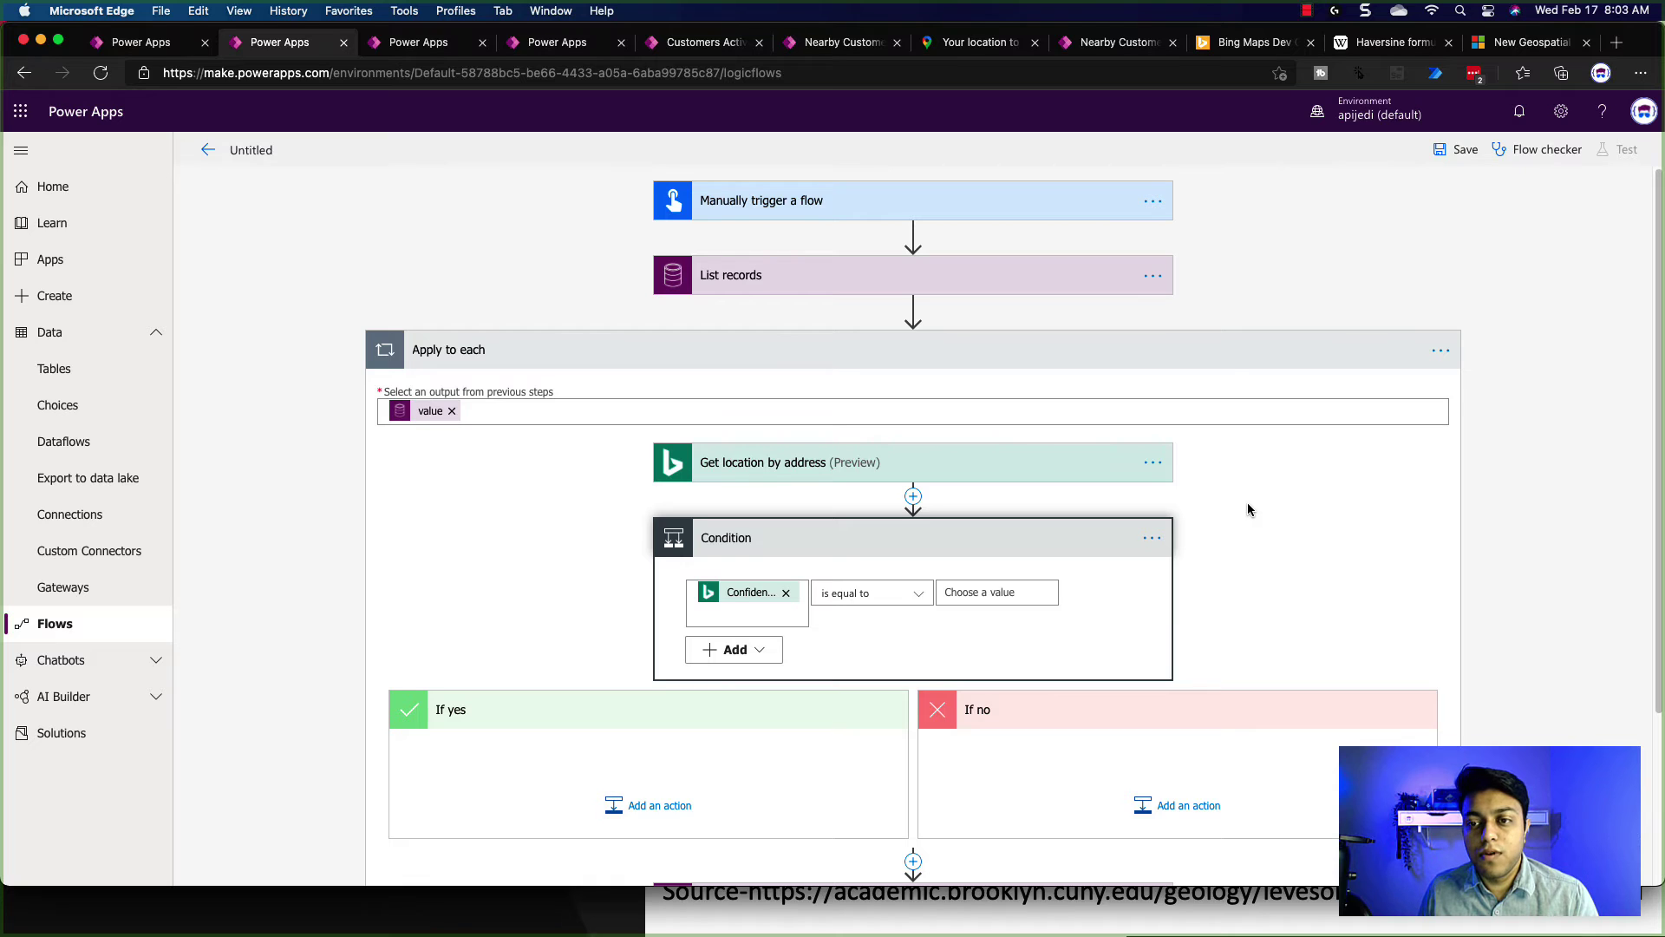
Create a new blank canvas app with the phone layout and skip the welcome dialog
click(145, 48)
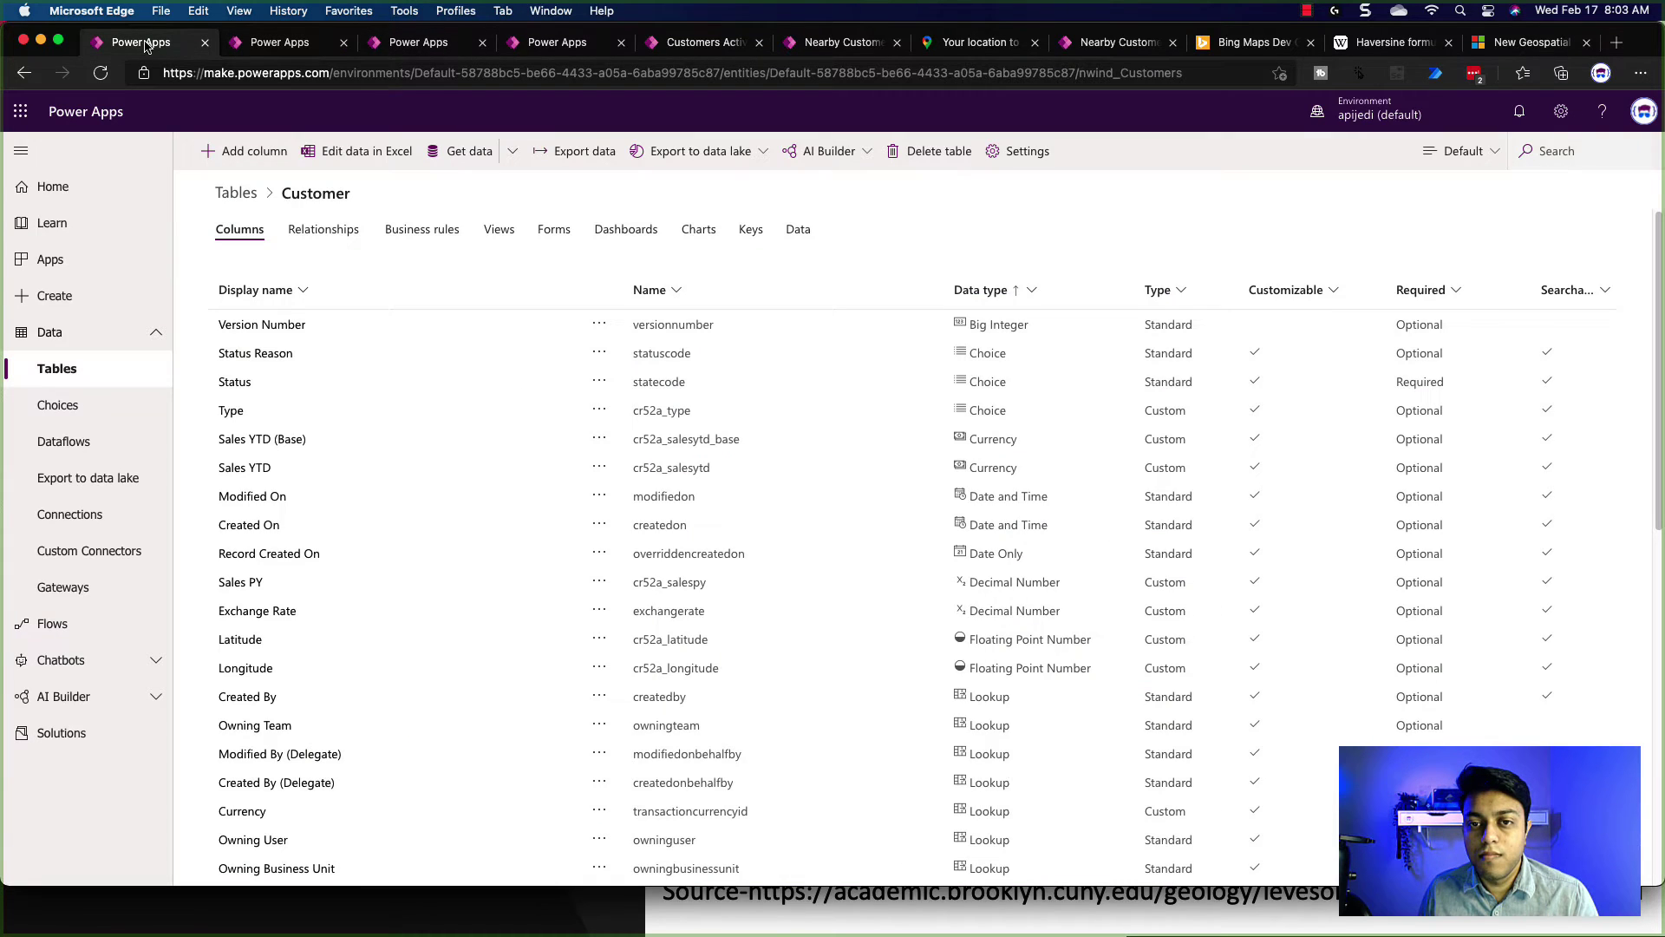
click(93, 260)
click(240, 156)
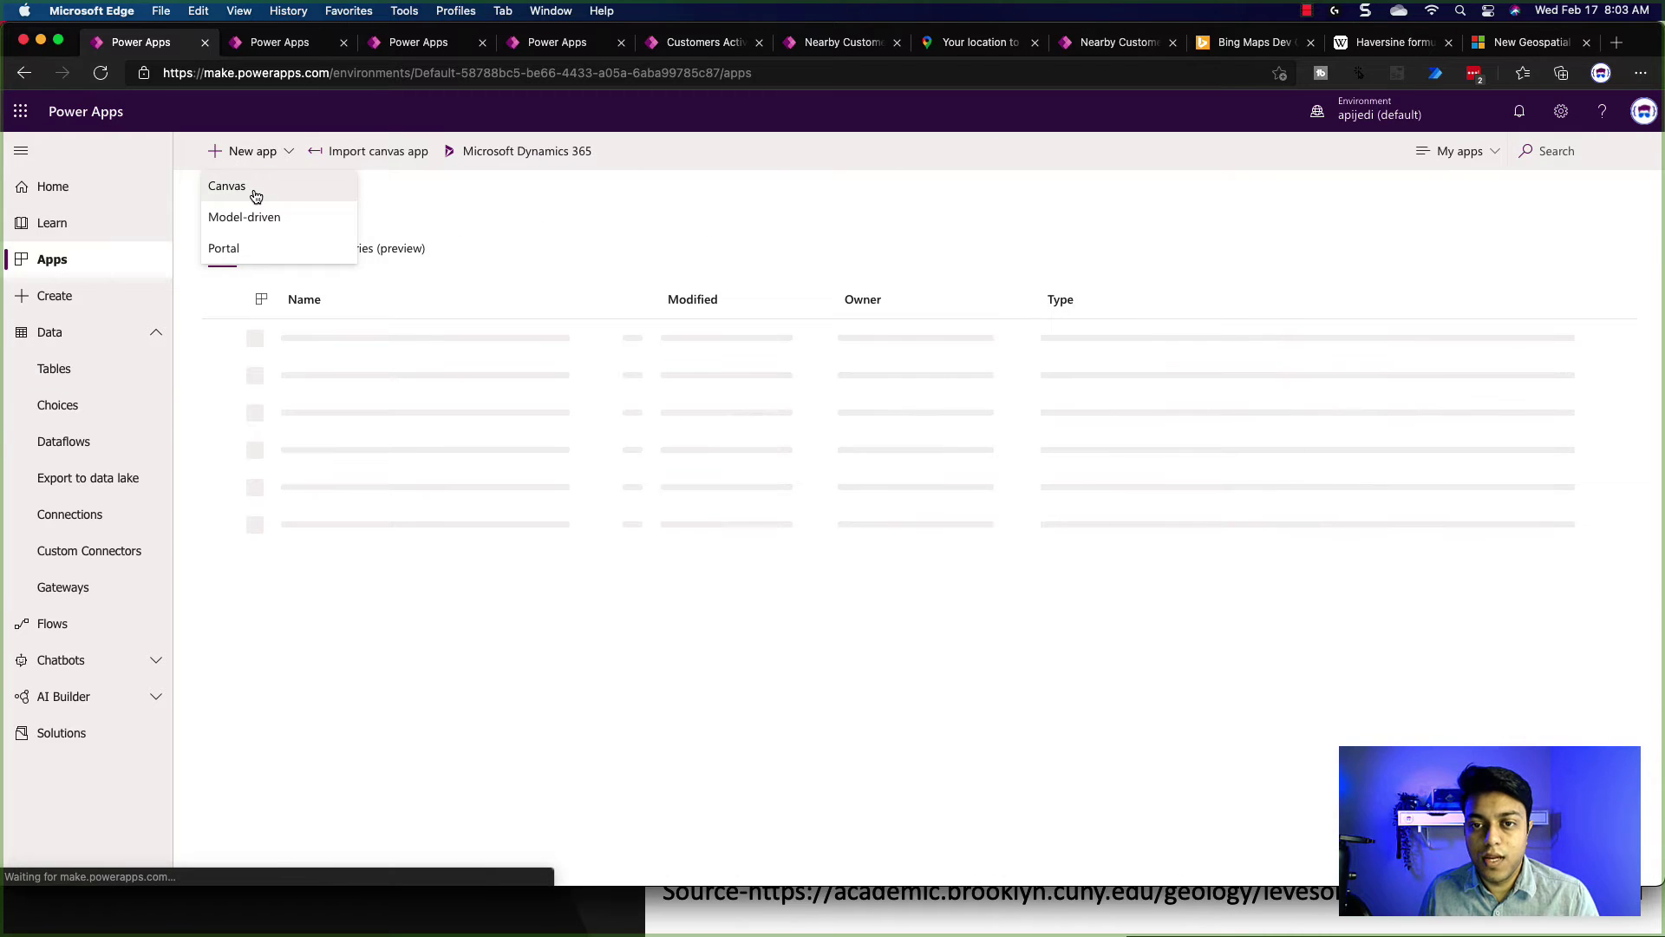
click(255, 191)
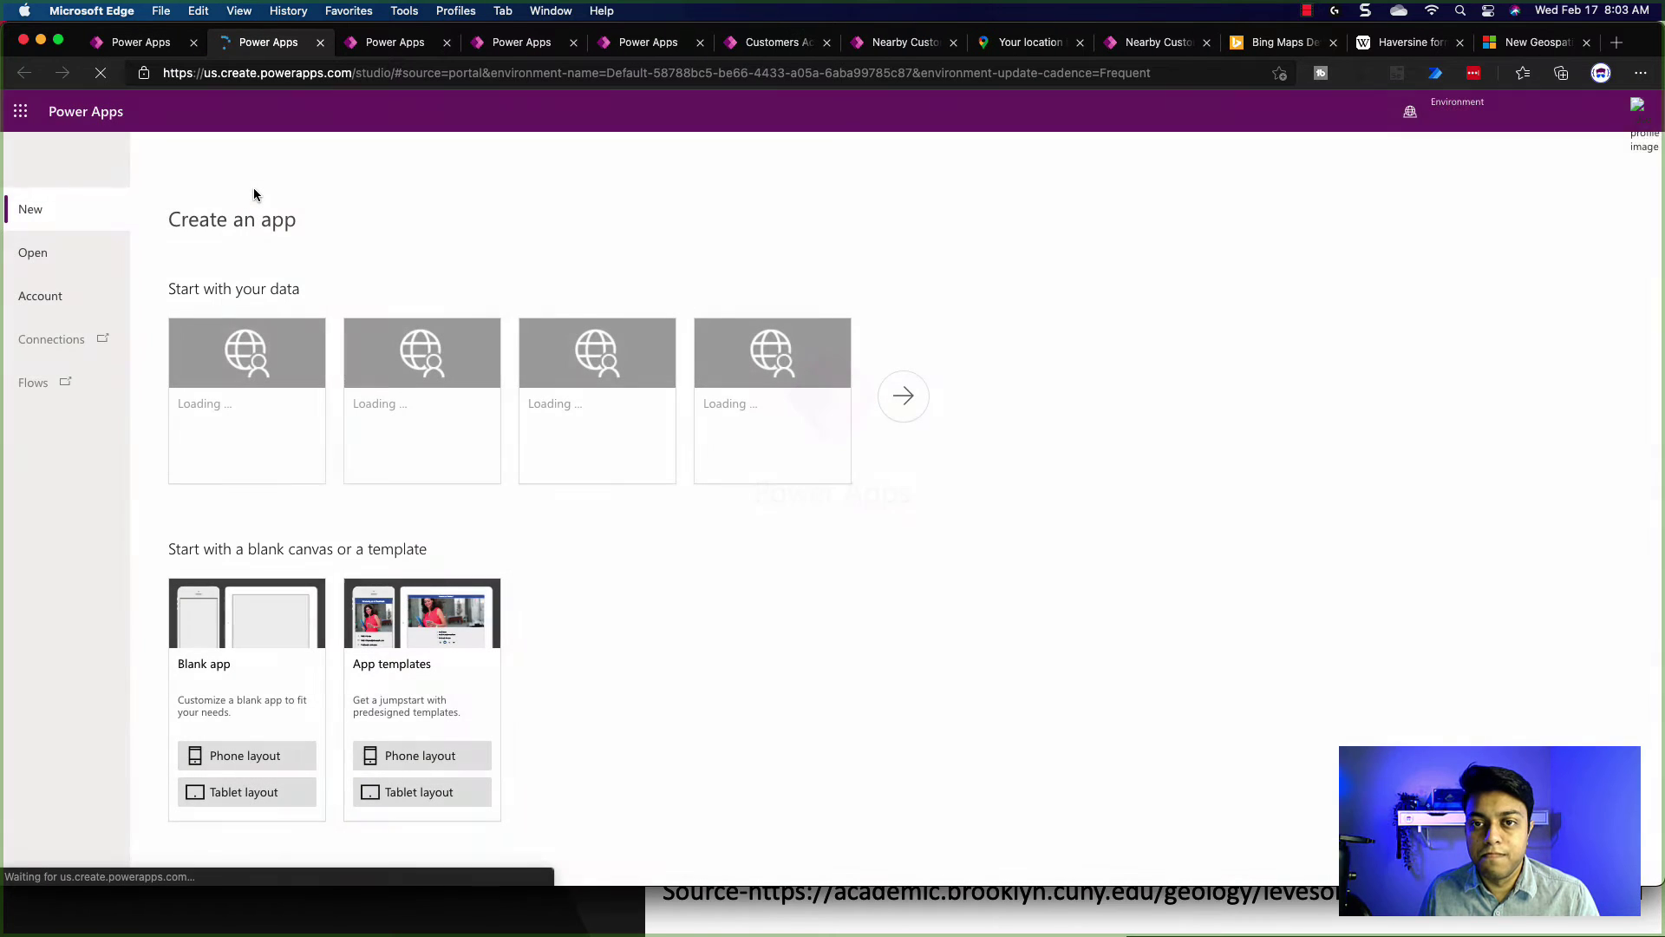
click(240, 770)
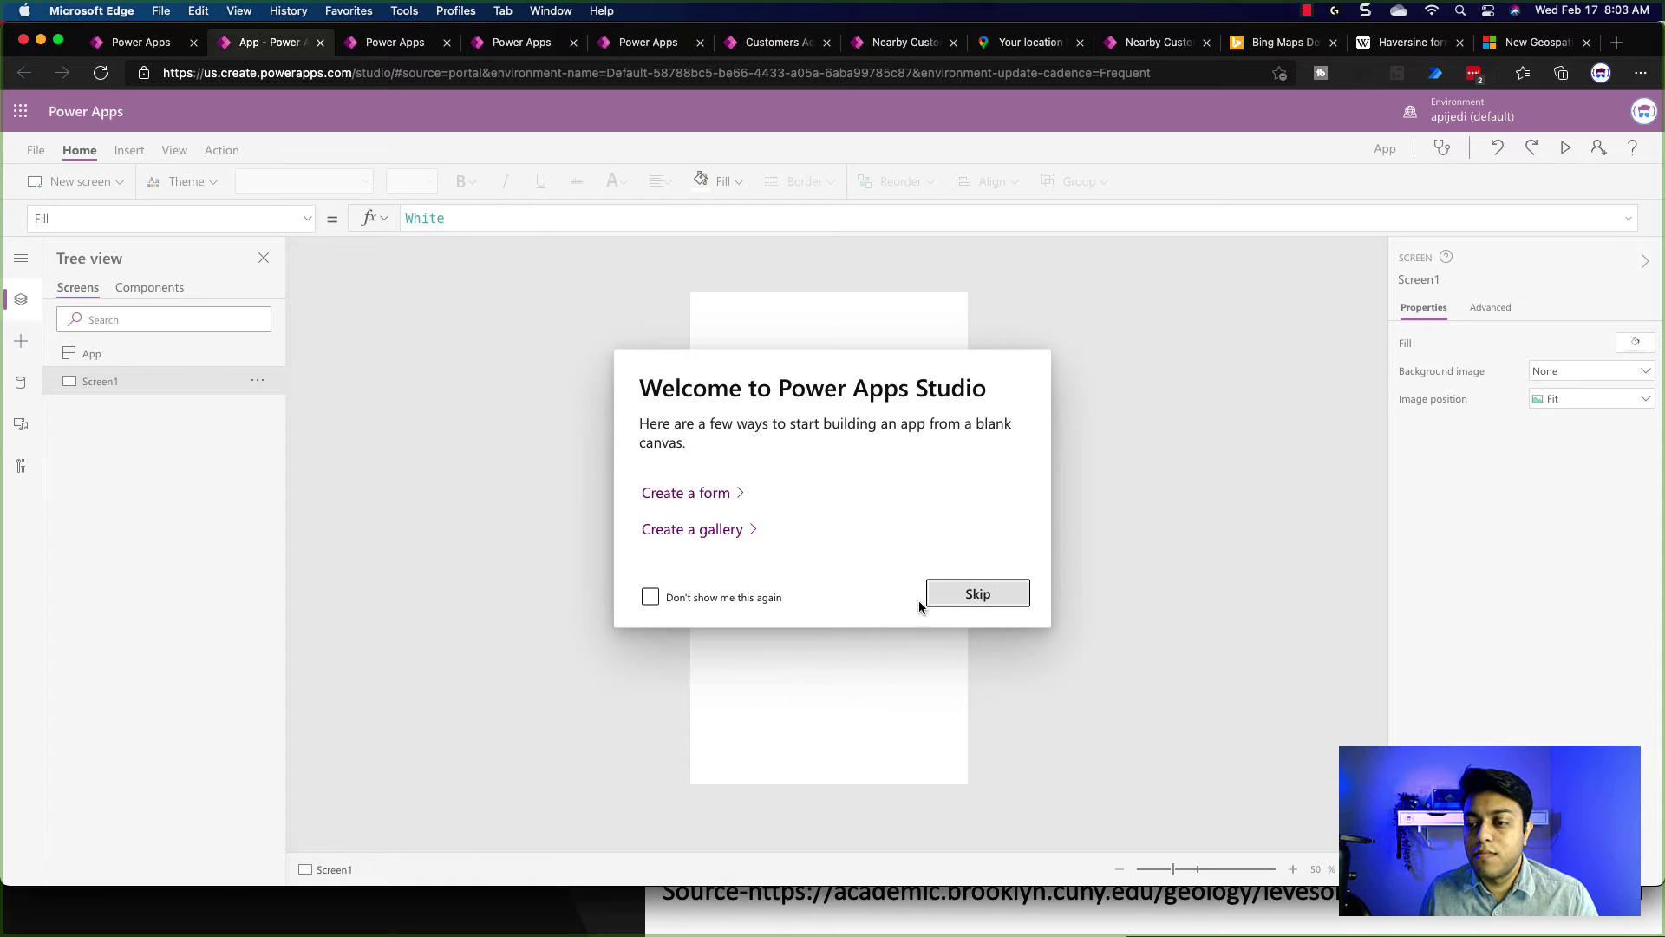
click(951, 602)
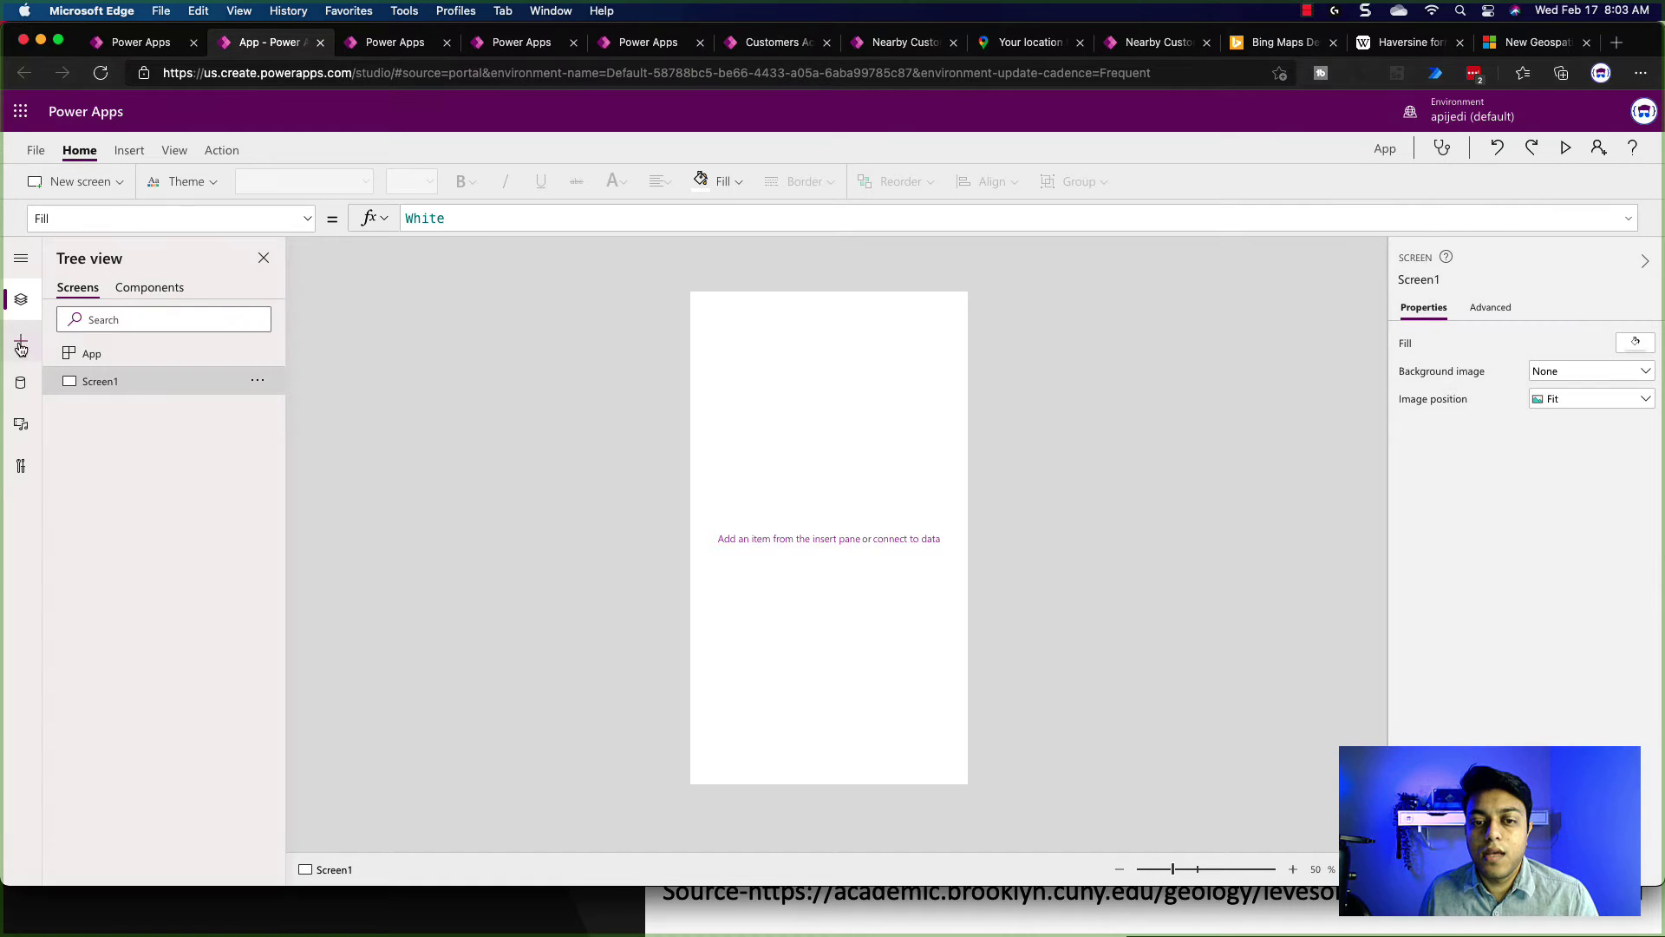
Add the Customers and Orders tables to the app as data sources
click(21, 382)
click(109, 326)
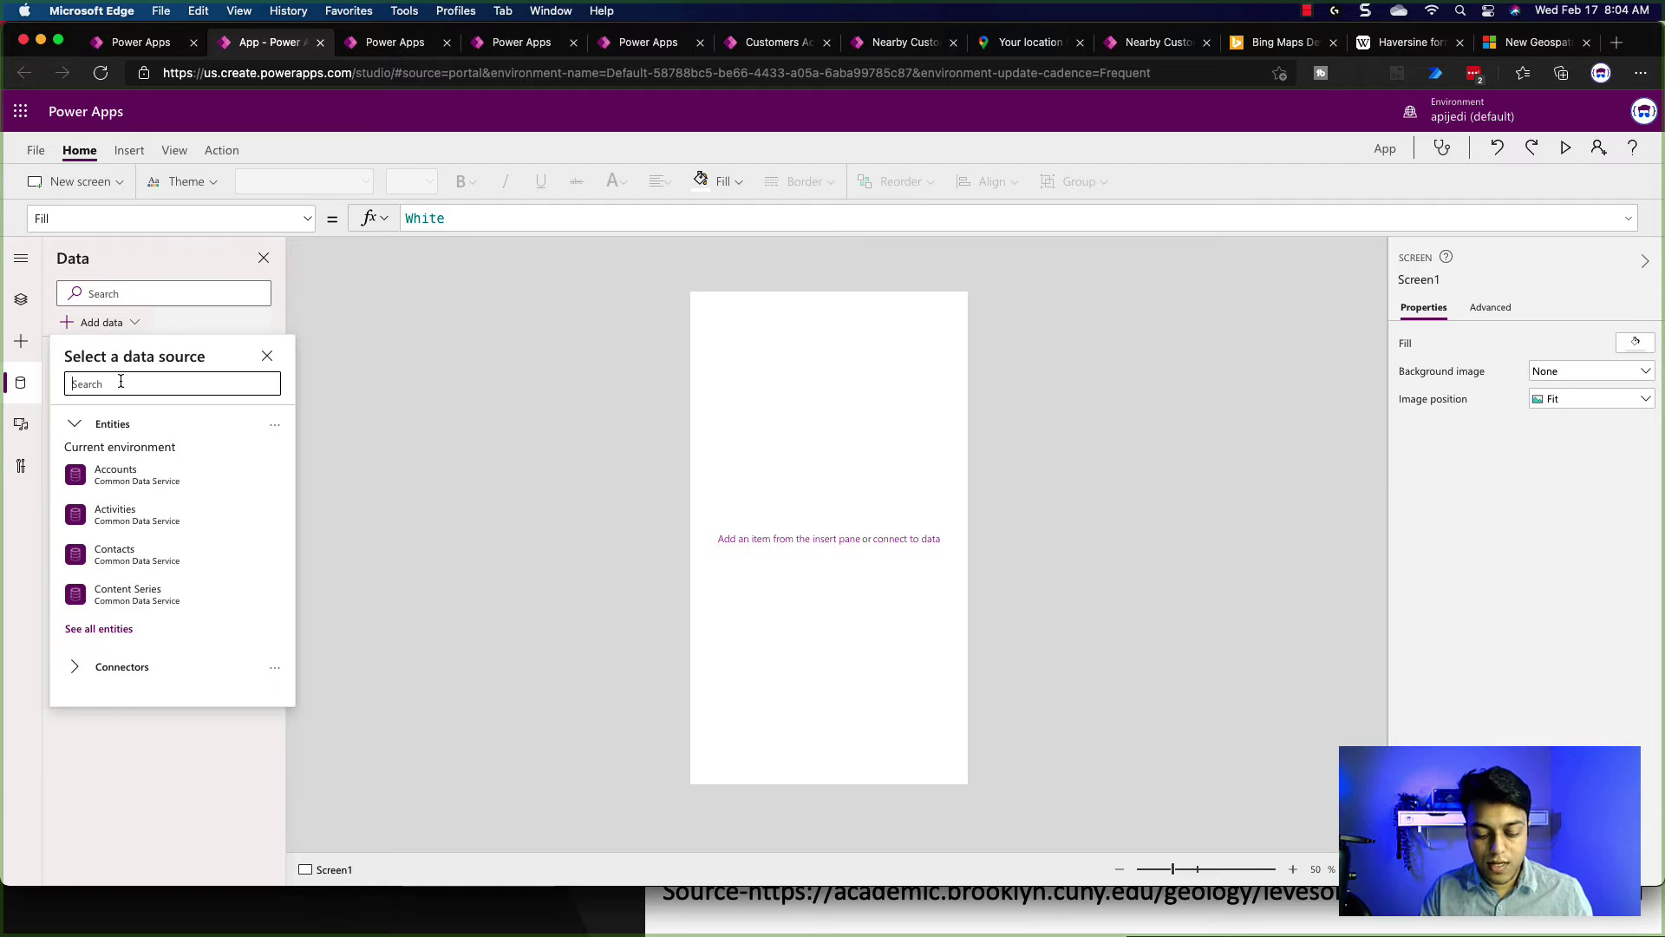
text(custo)
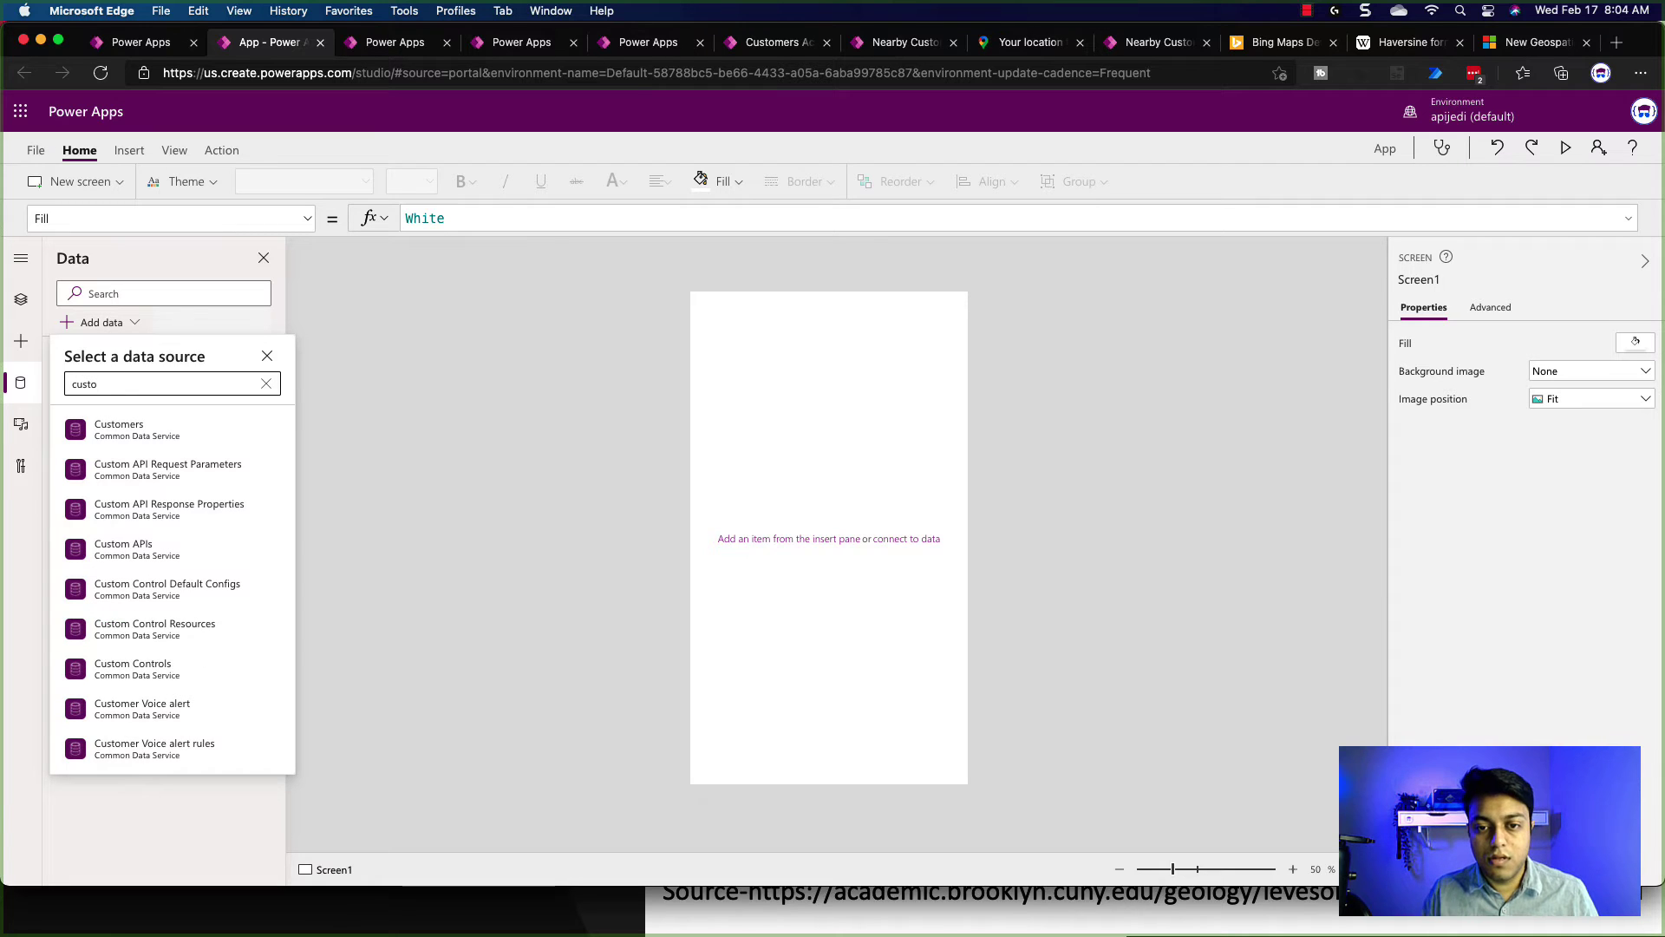
click(130, 441)
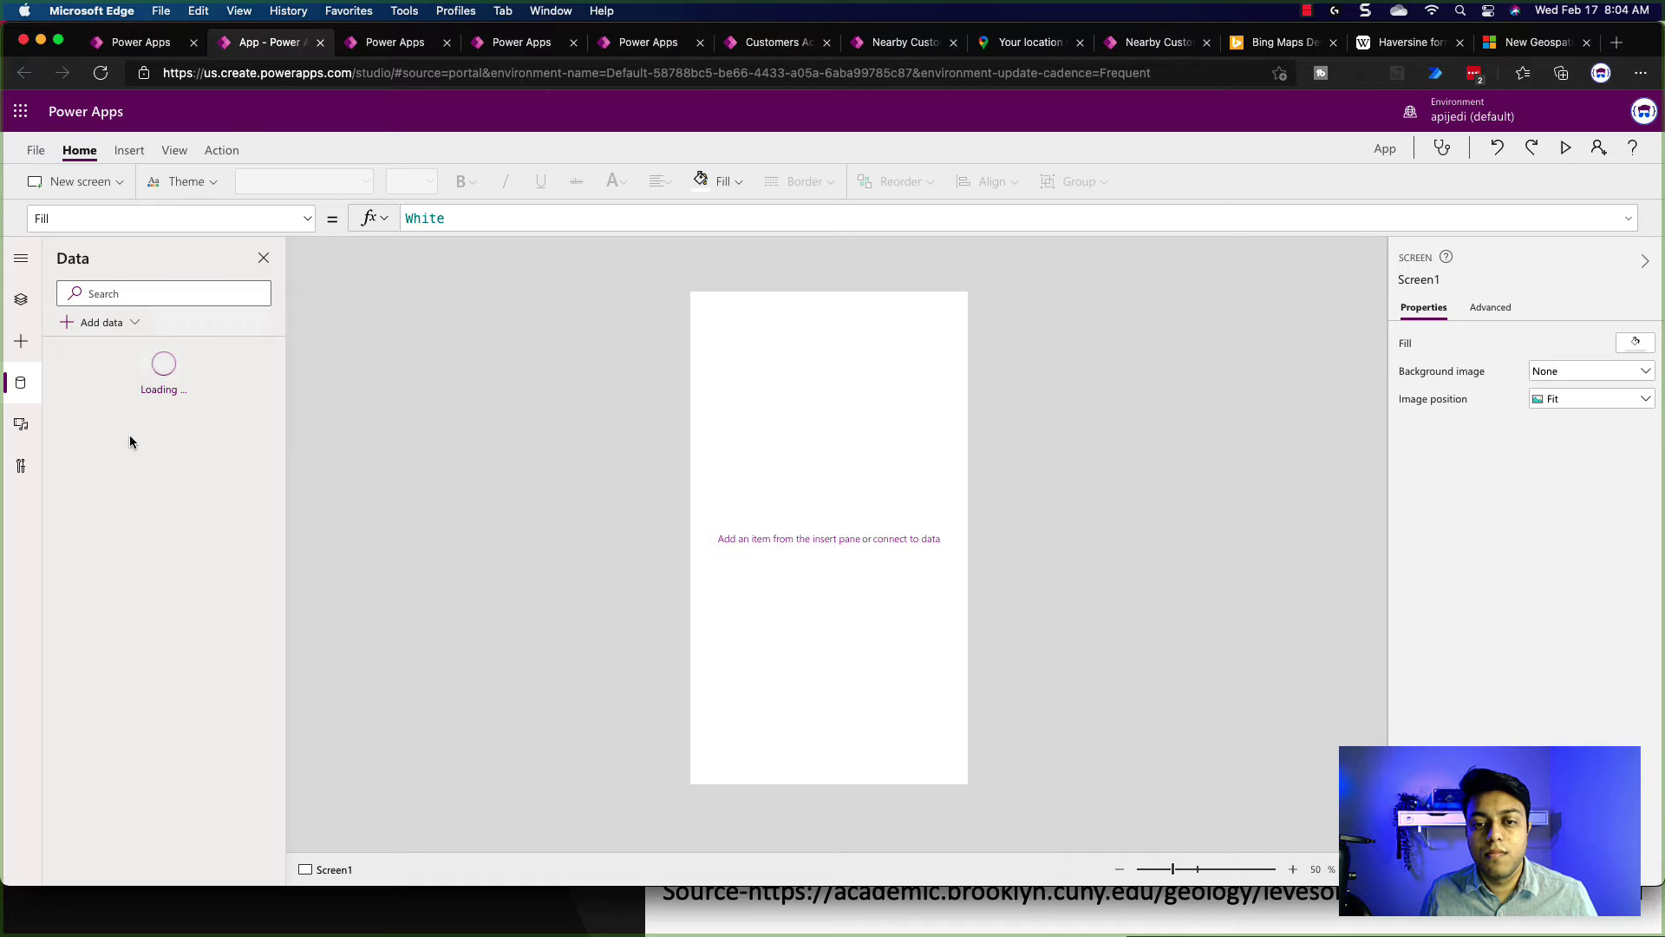
click(125, 323)
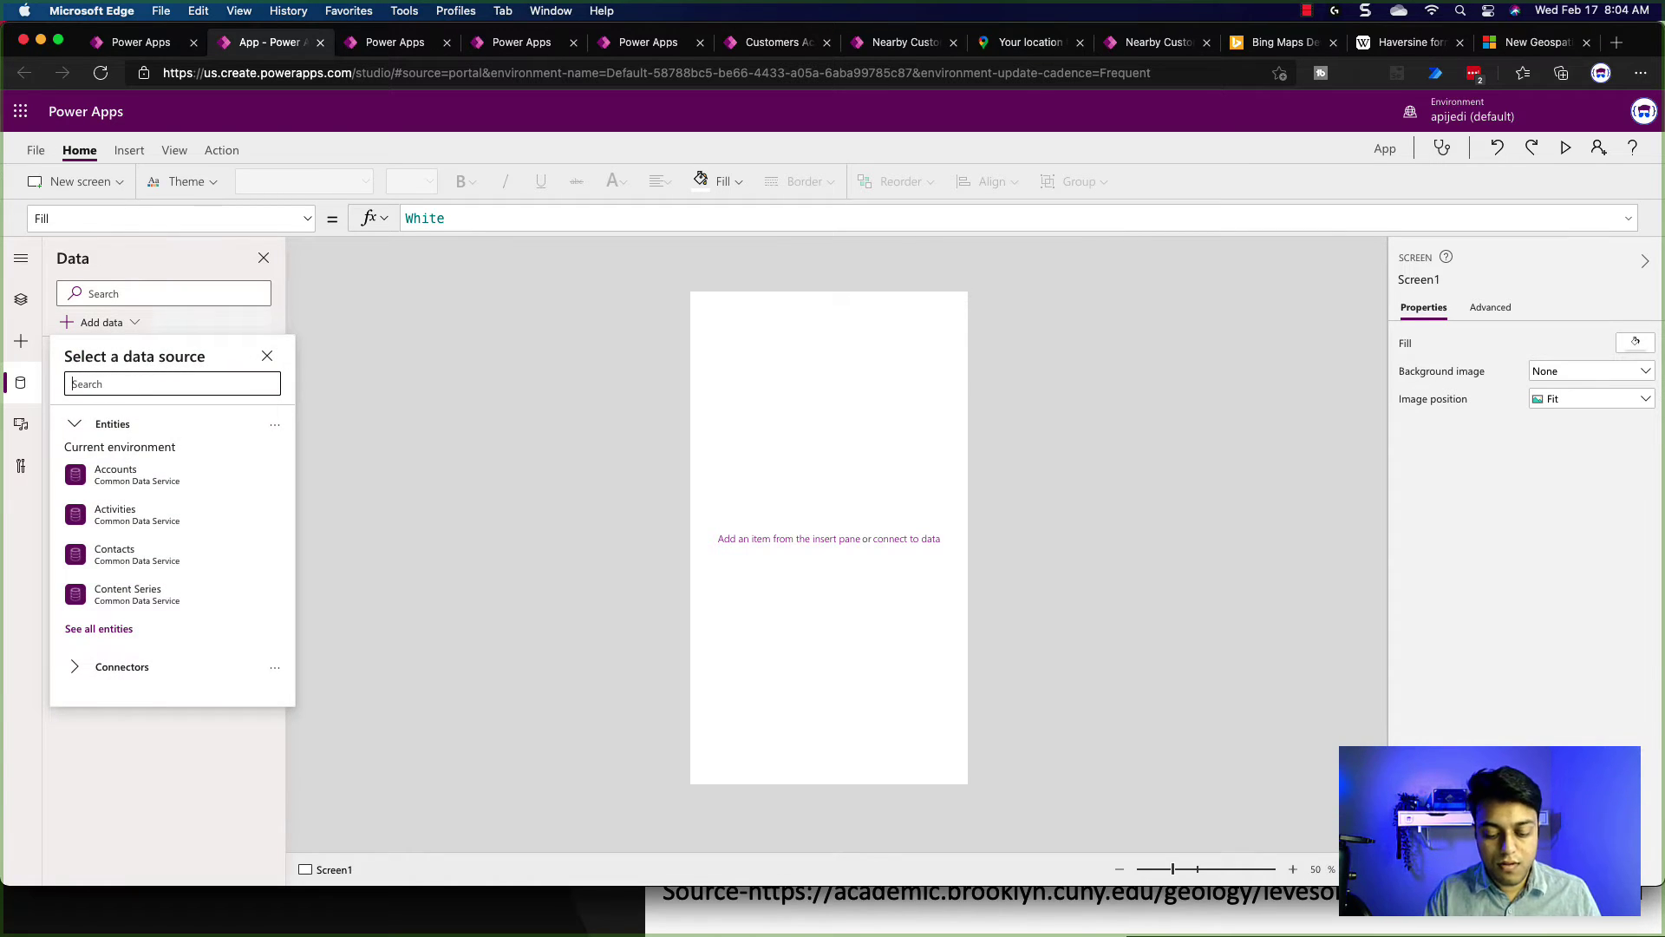
text(order)
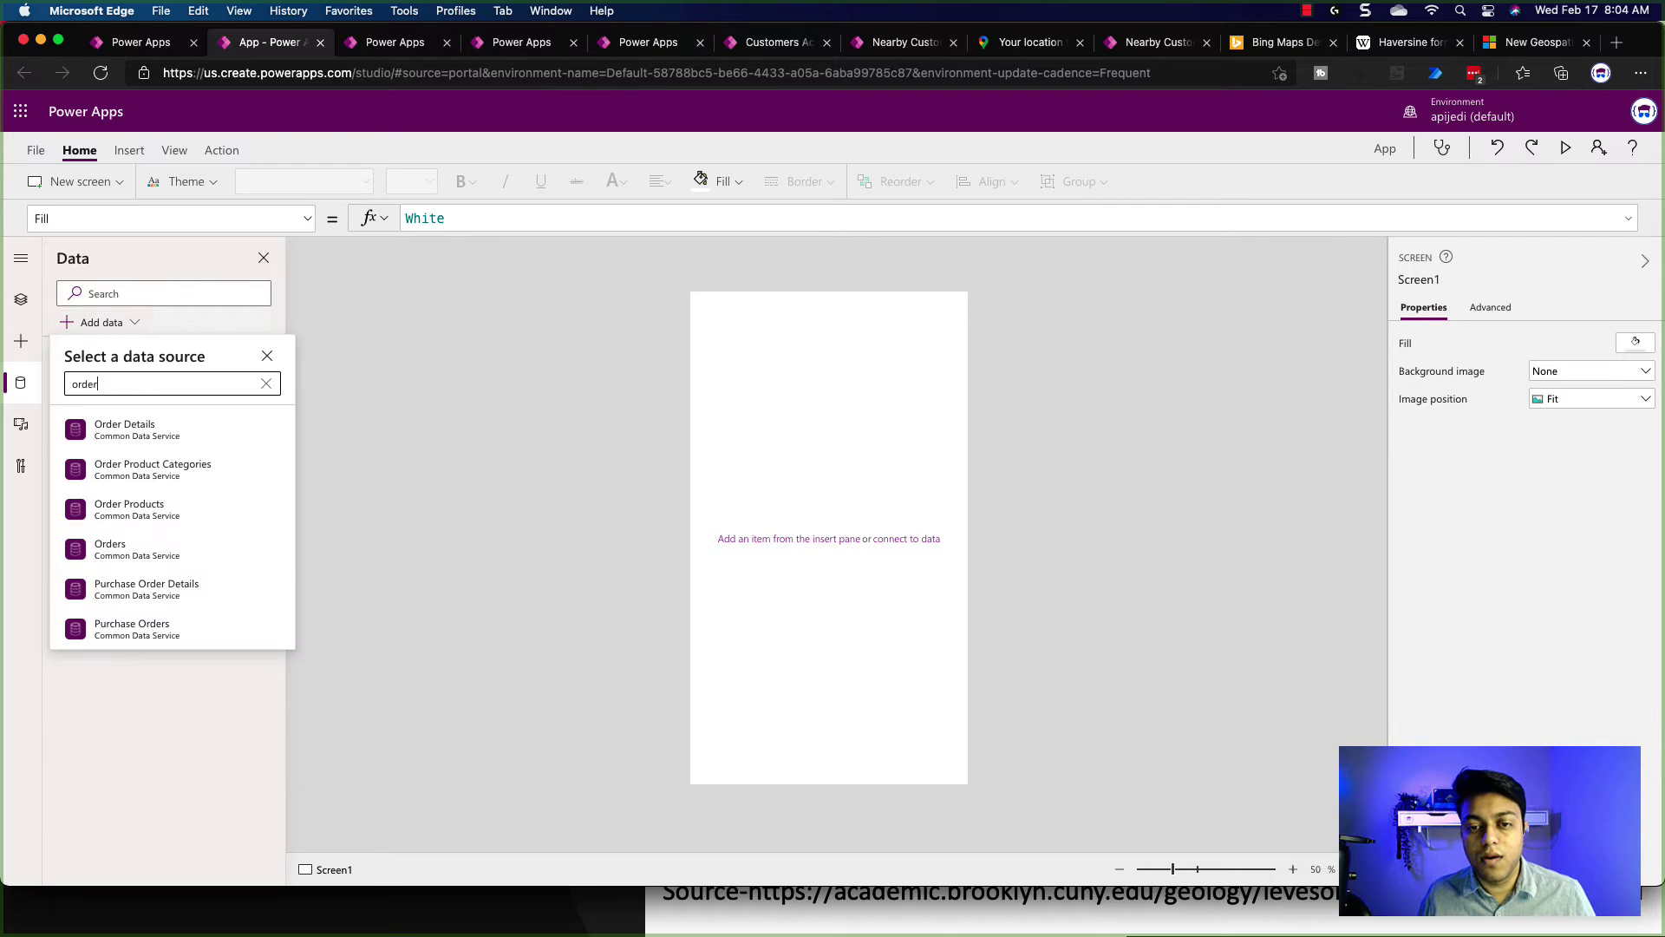
click(147, 556)
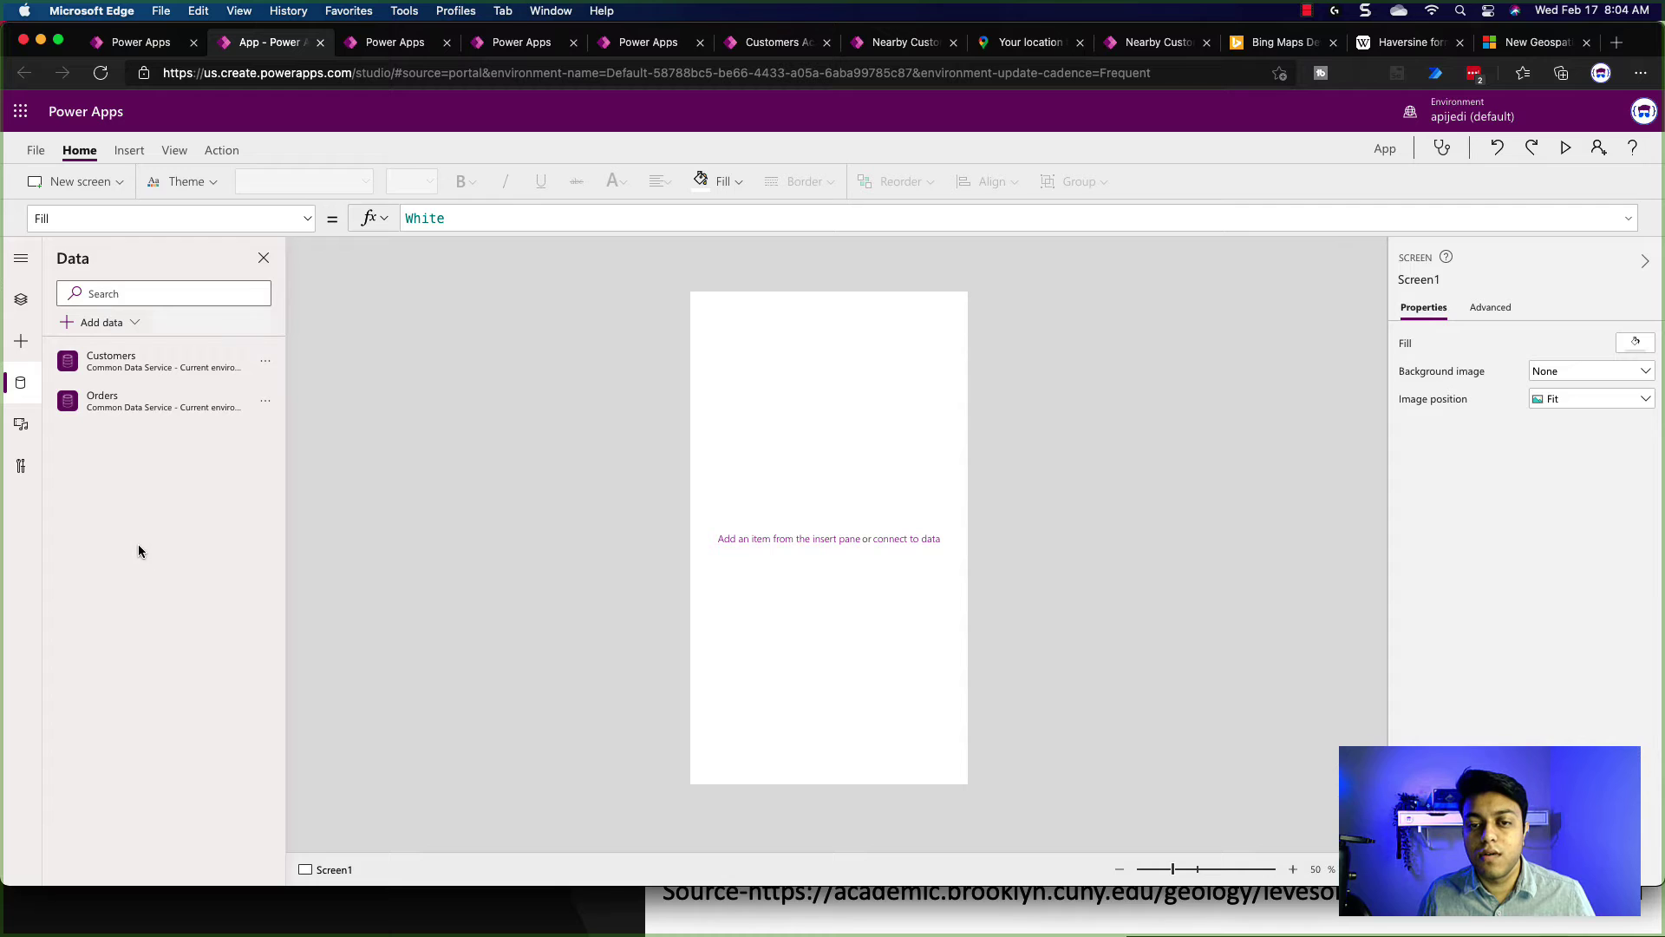
Insert a blank vertical gallery on Screen1 and connect it to the Customers data source
click(135, 156)
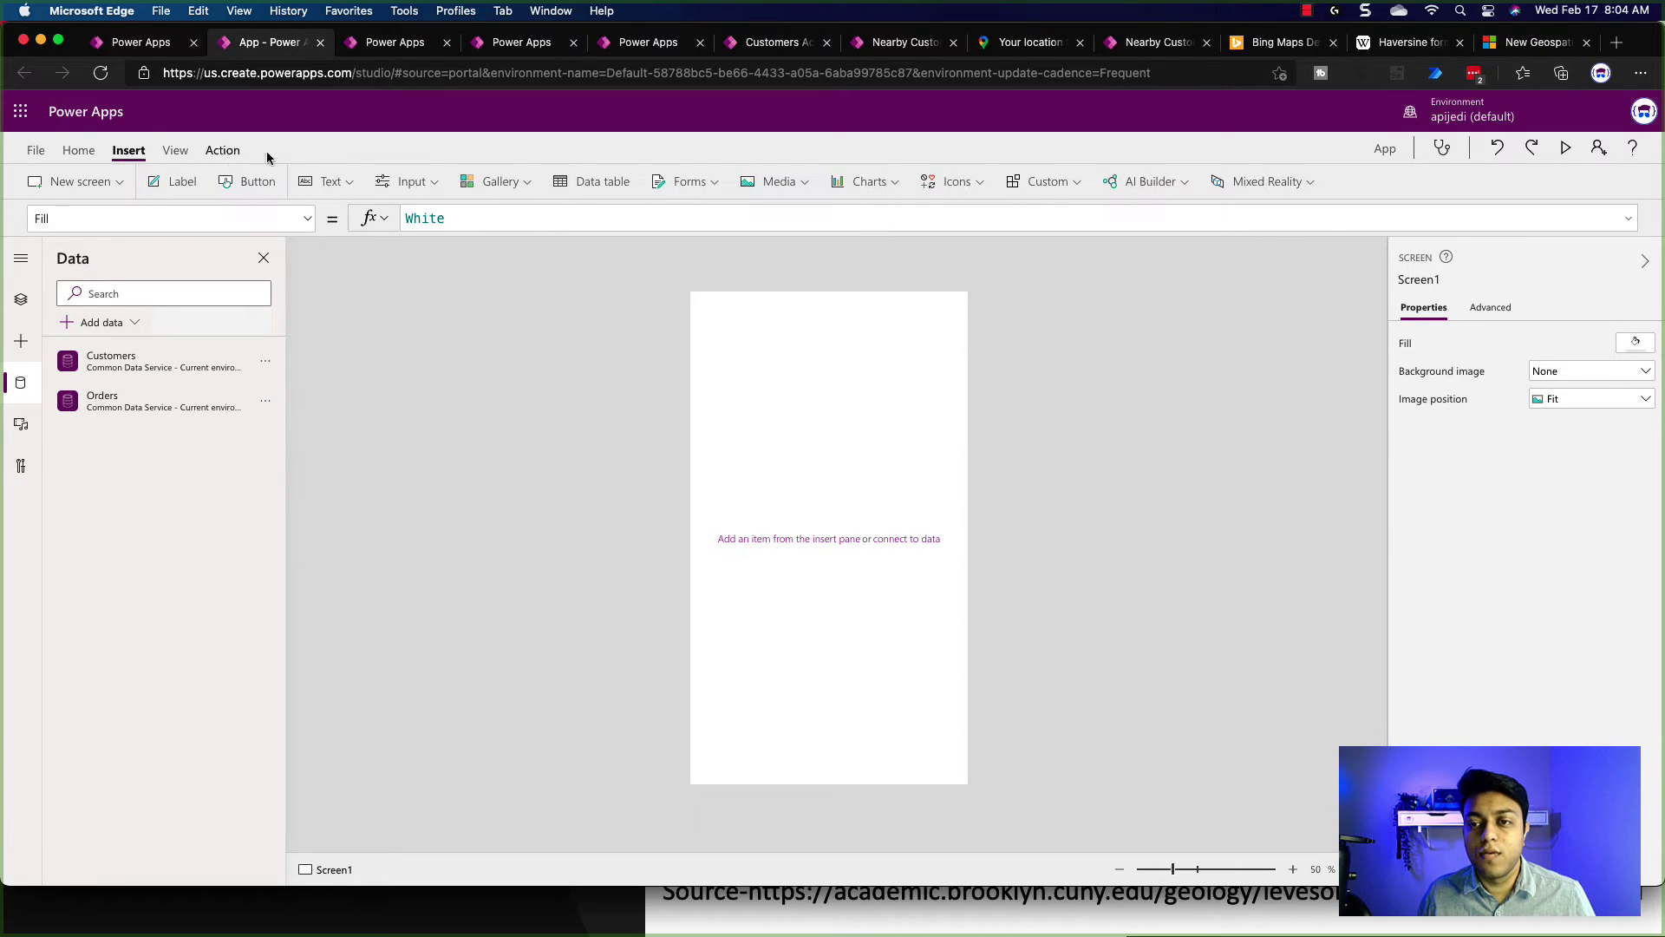
click(492, 186)
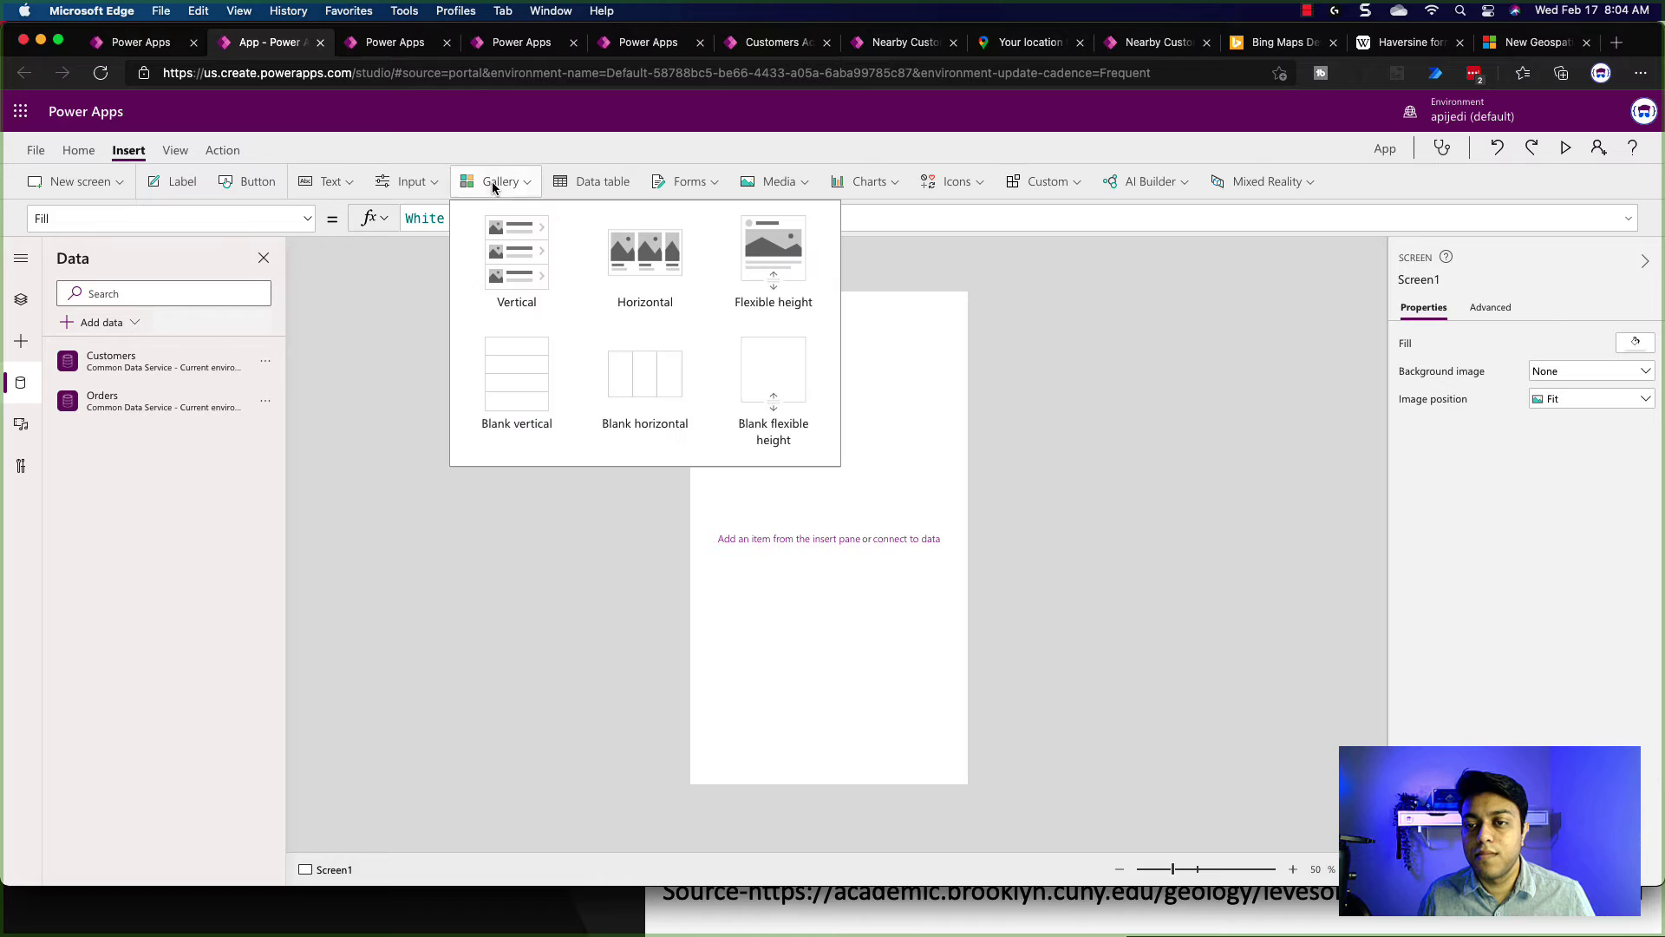
click(547, 376)
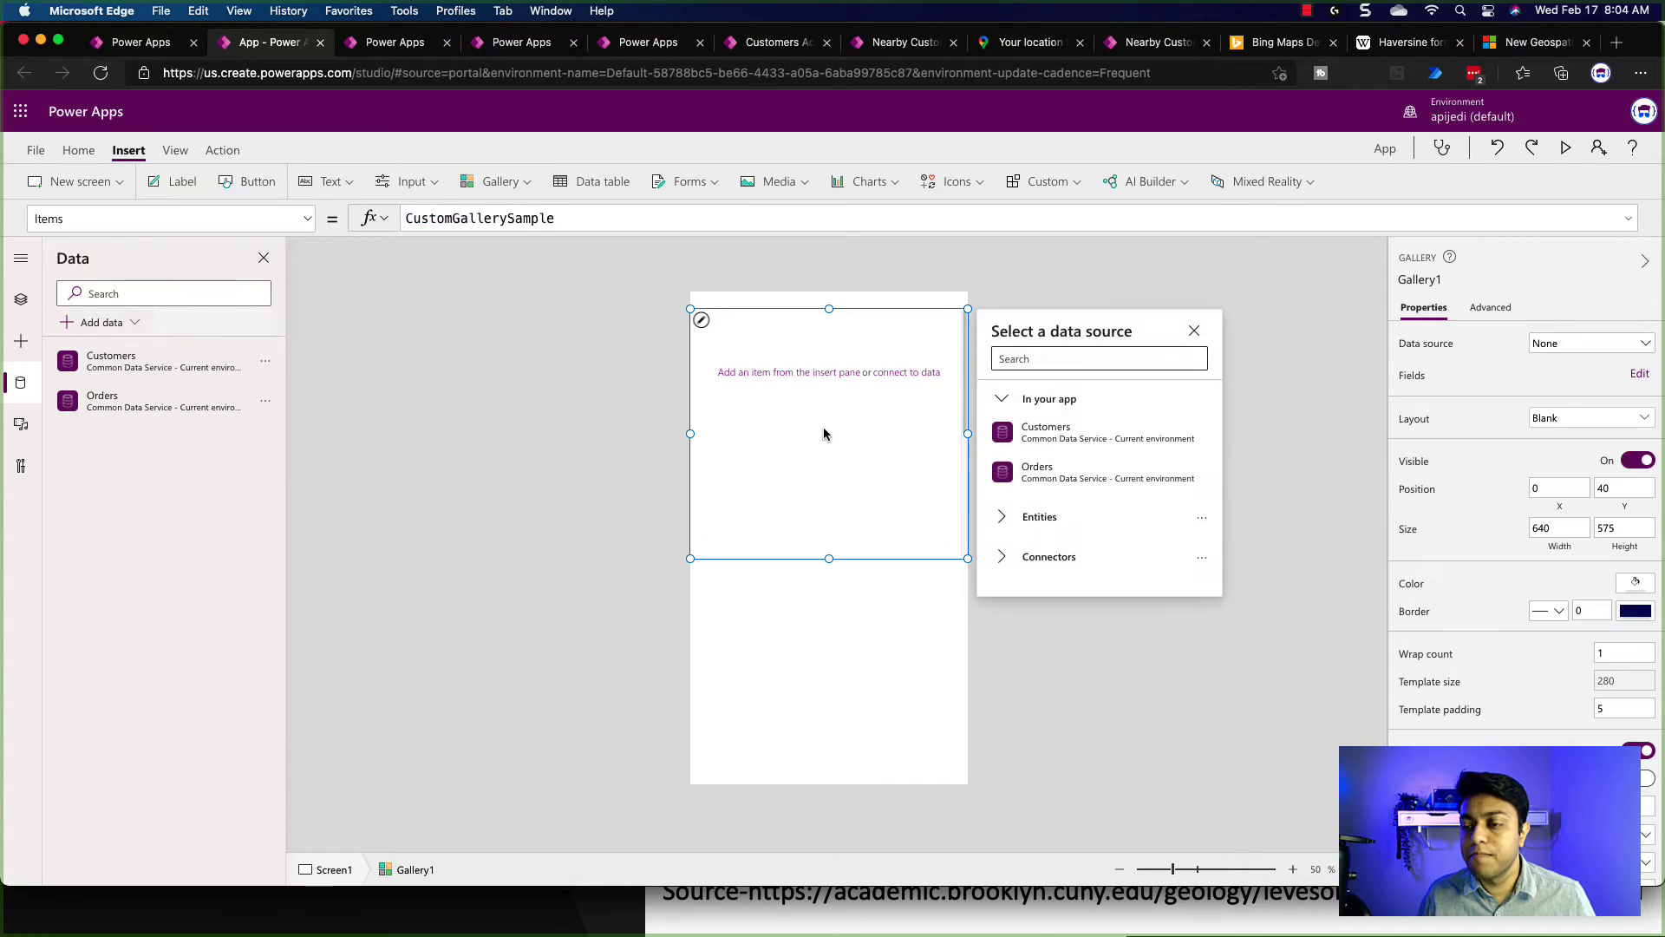
mouse_move(1081, 442)
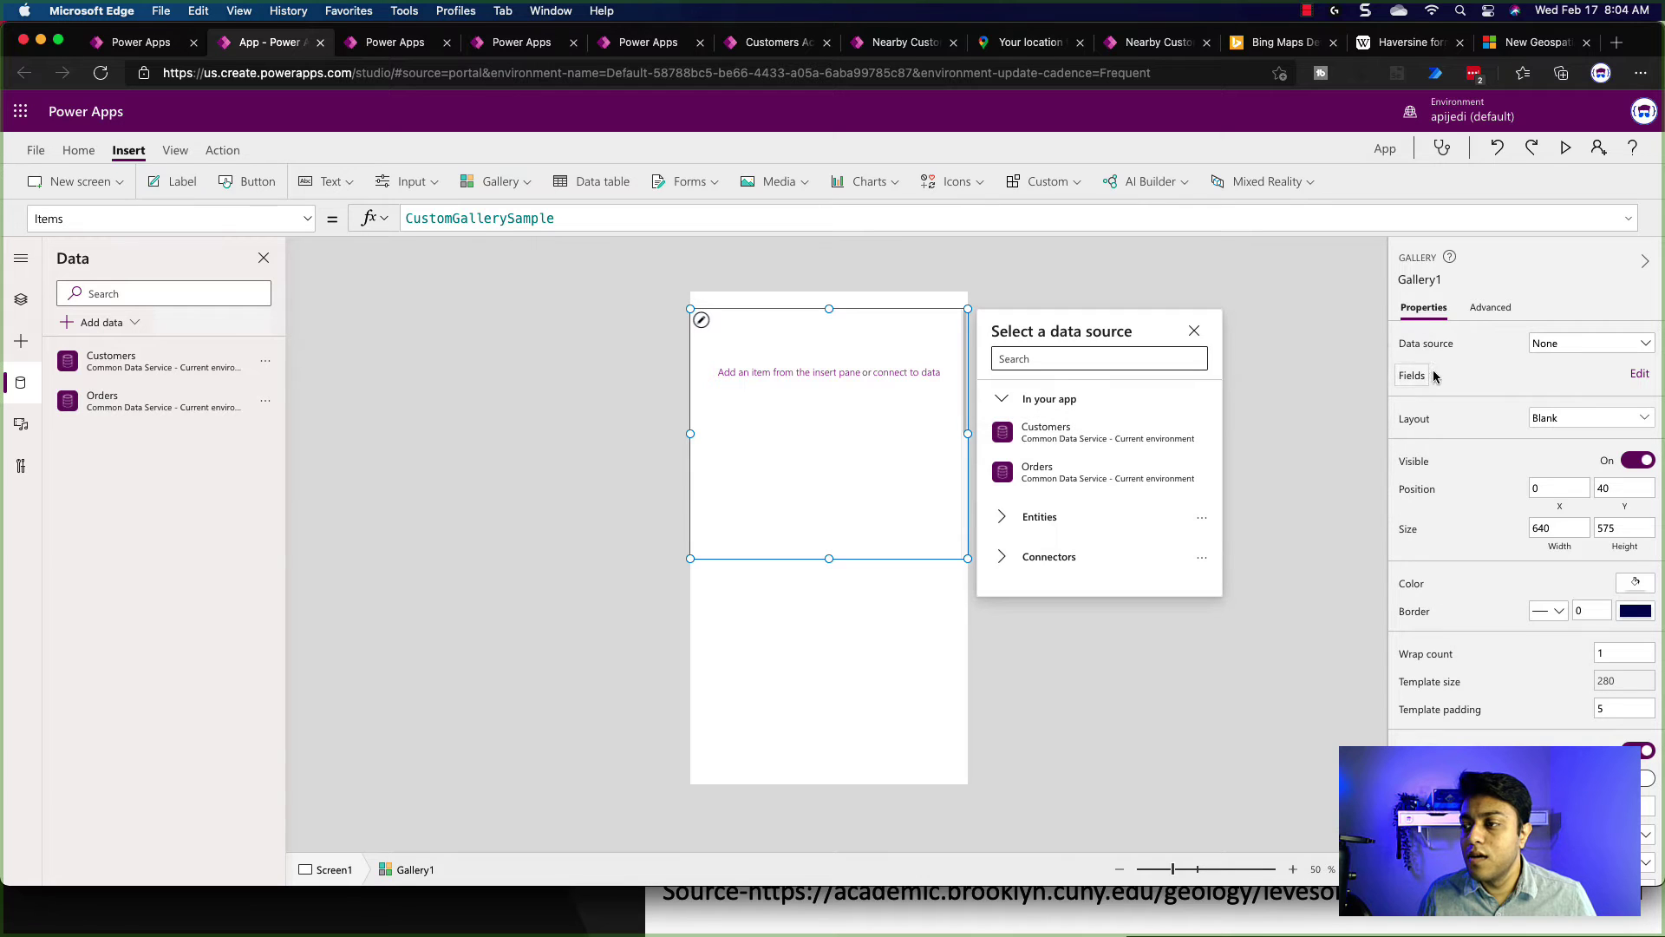
click(1067, 440)
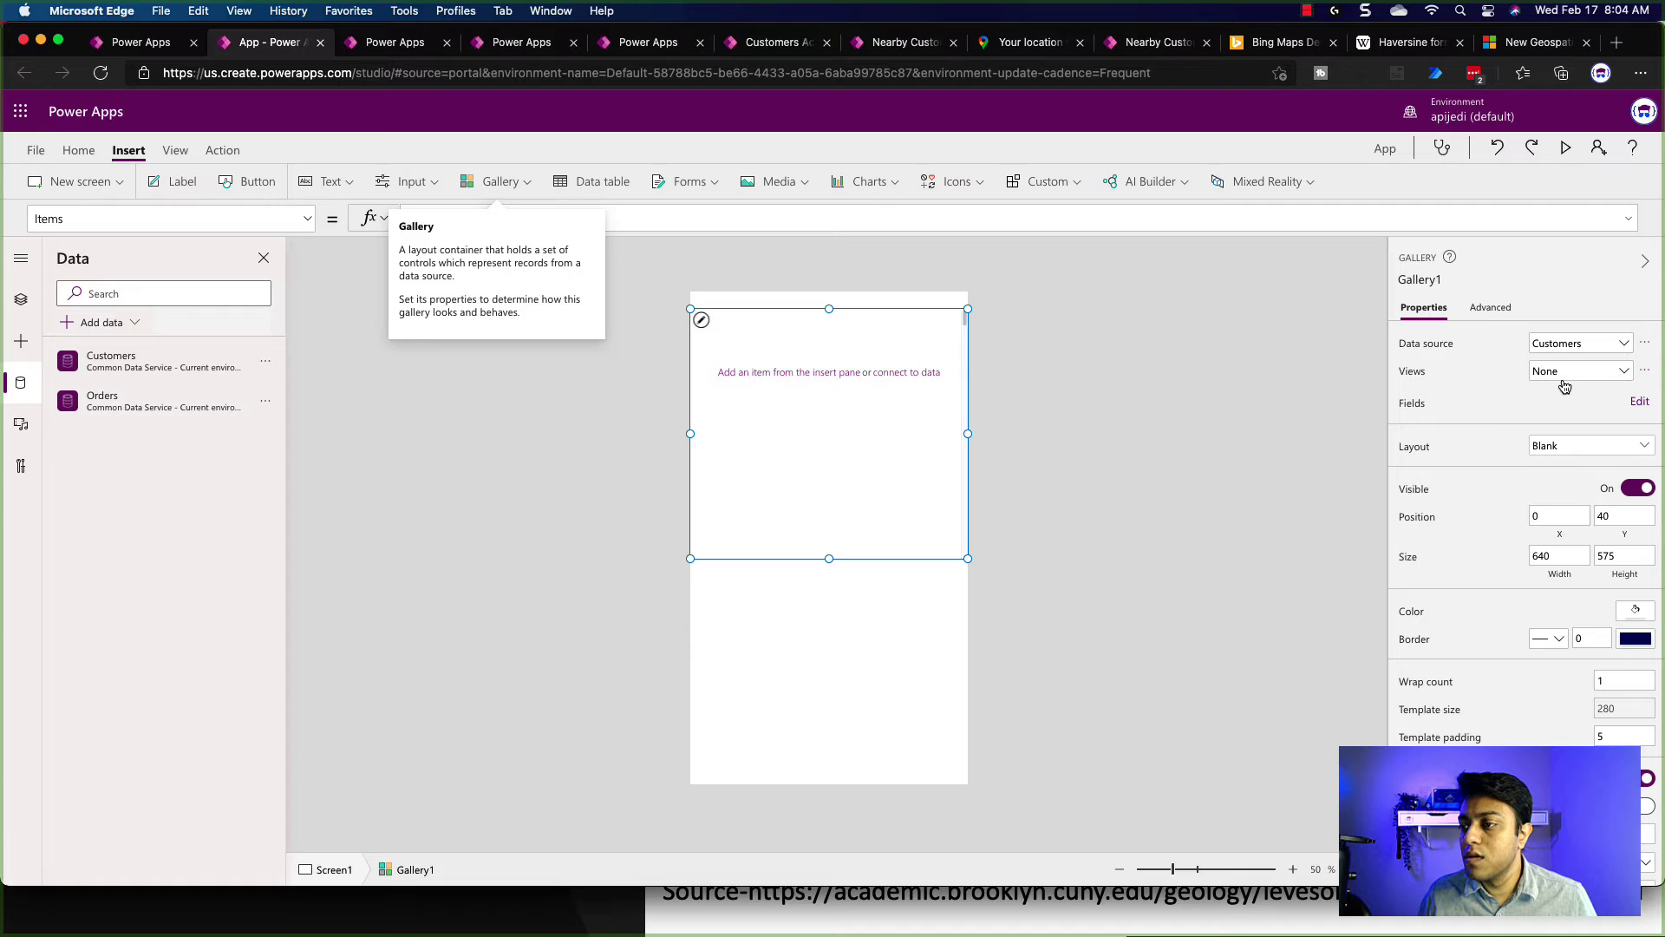
Set the gallery's layout to Title, subtitle, and body, and move it down the screen to about Y 561
click(1585, 458)
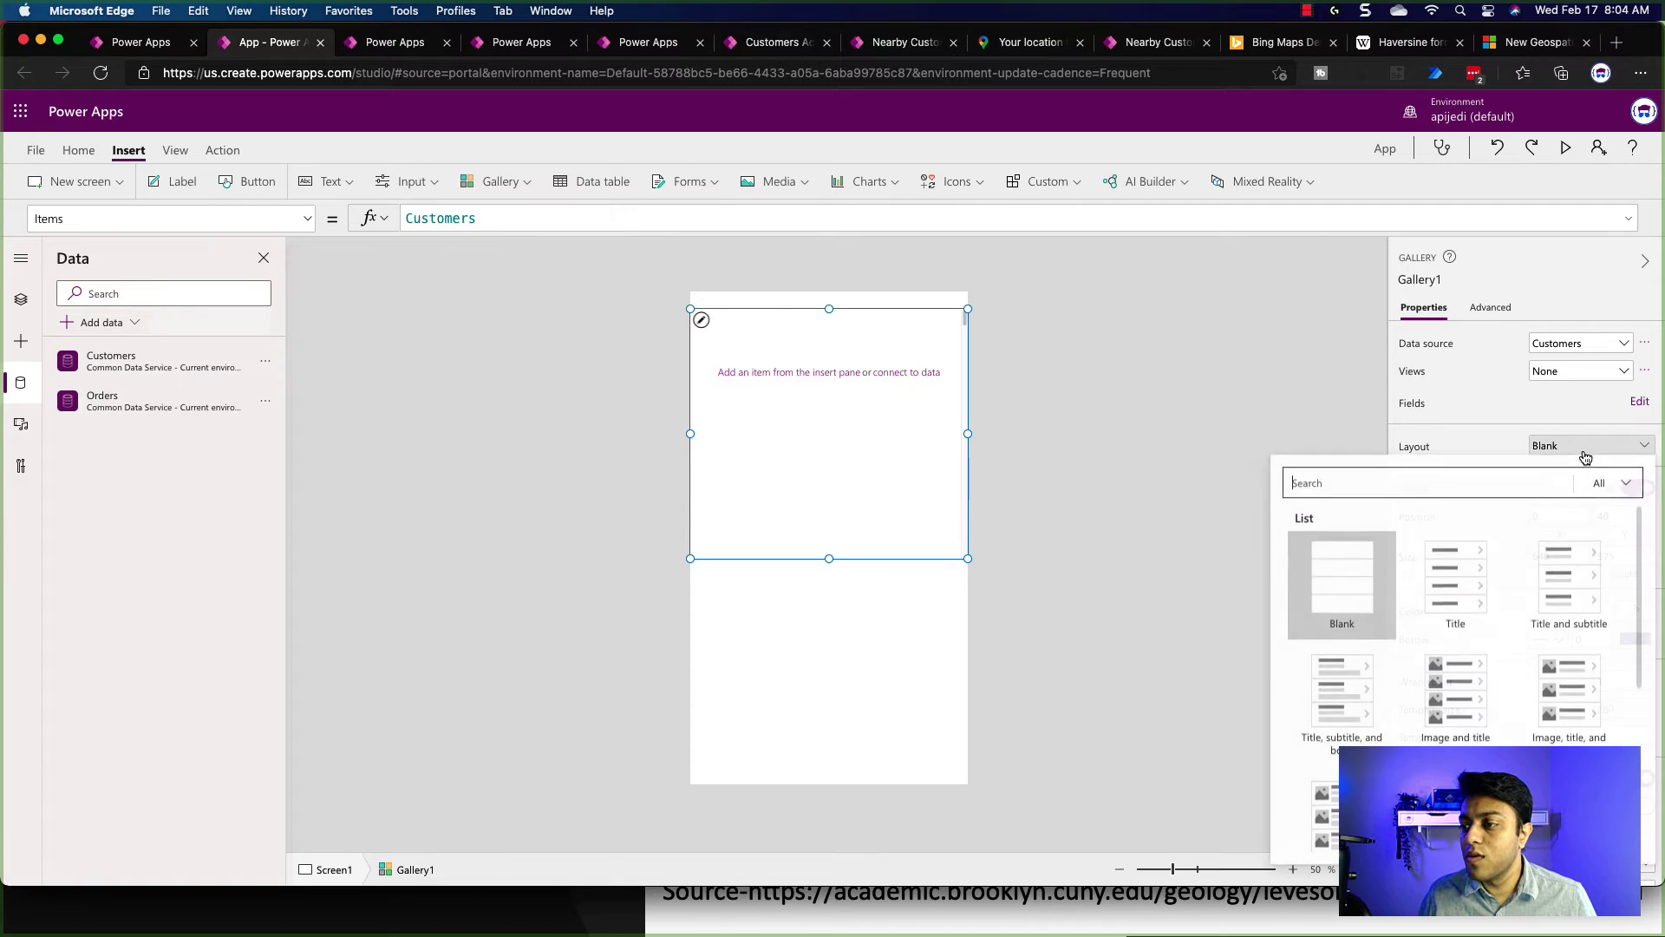
click(1353, 724)
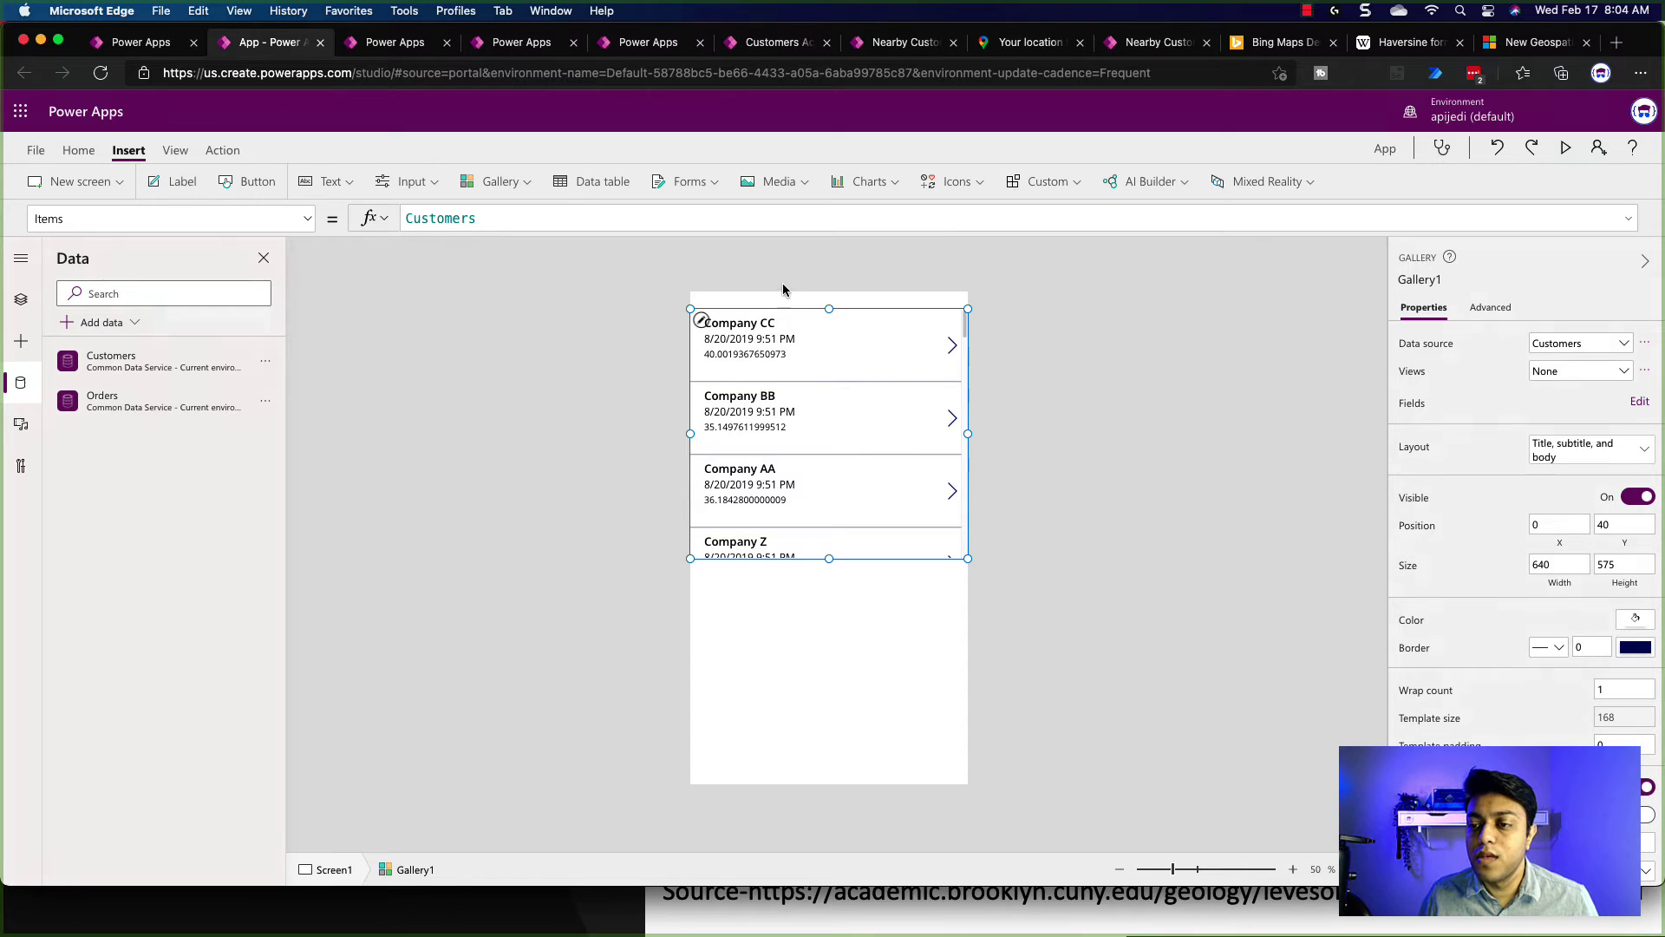
drag(857, 309, 870, 539)
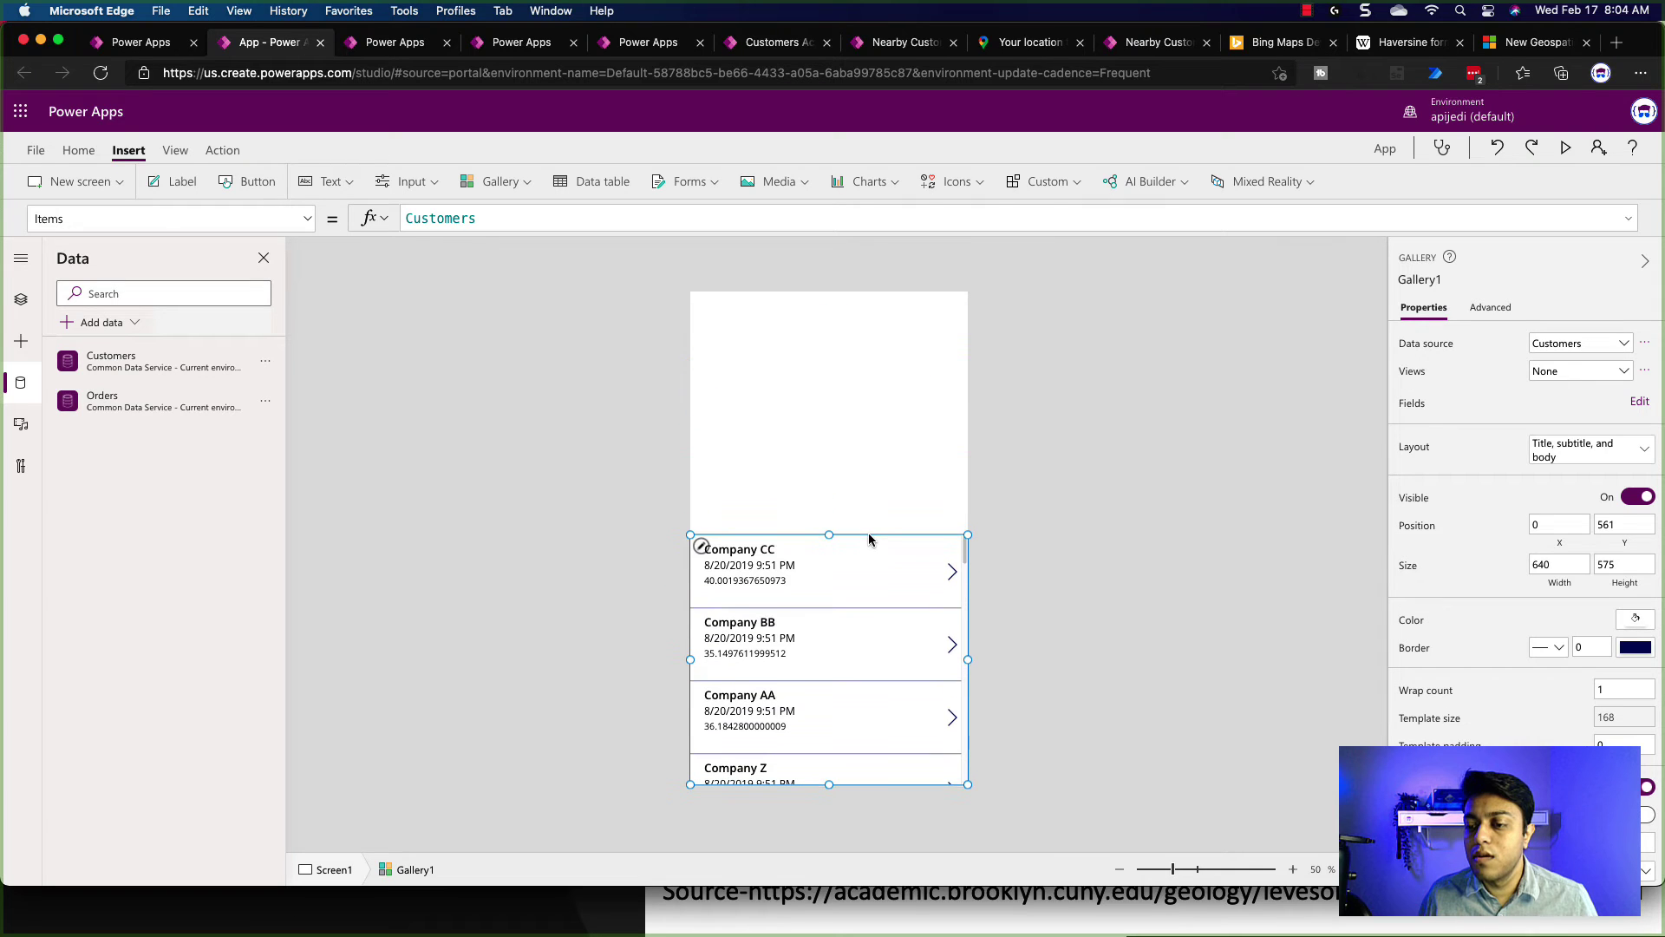